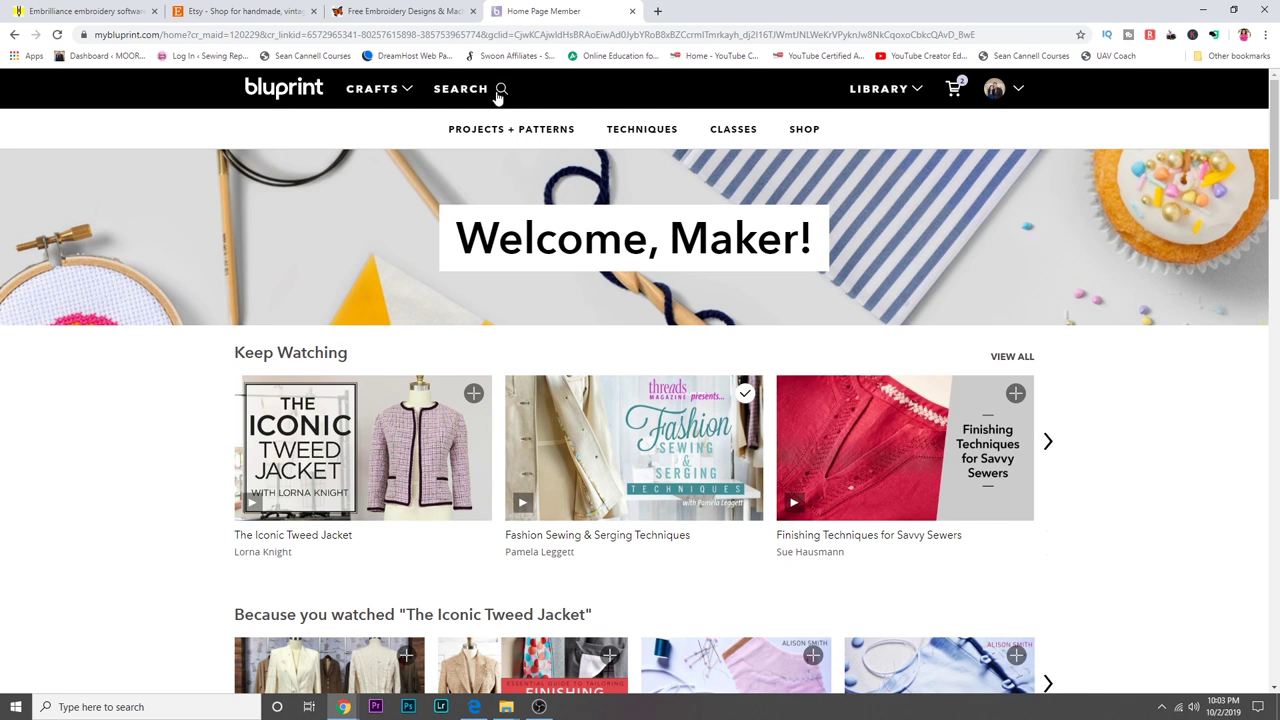
- Search Bluprint for 'machine embroidery' and browse the class results
text(machine embroider)
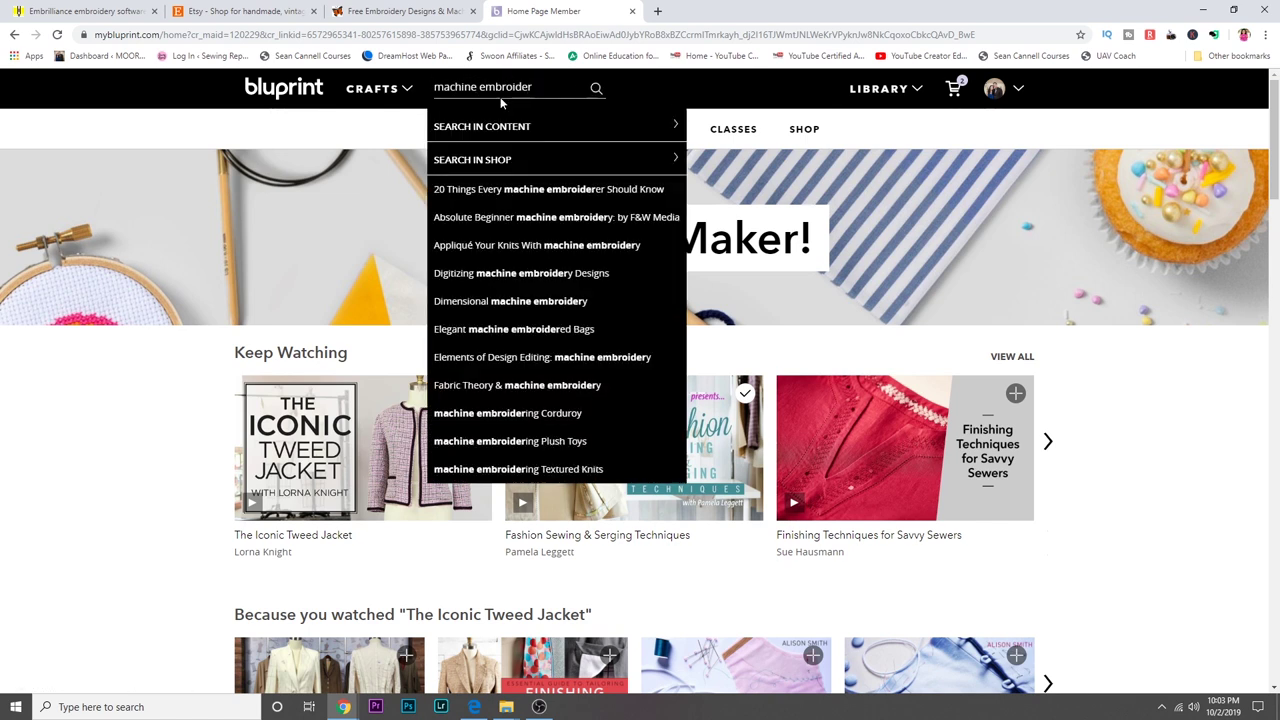
text(y)
key(Return)
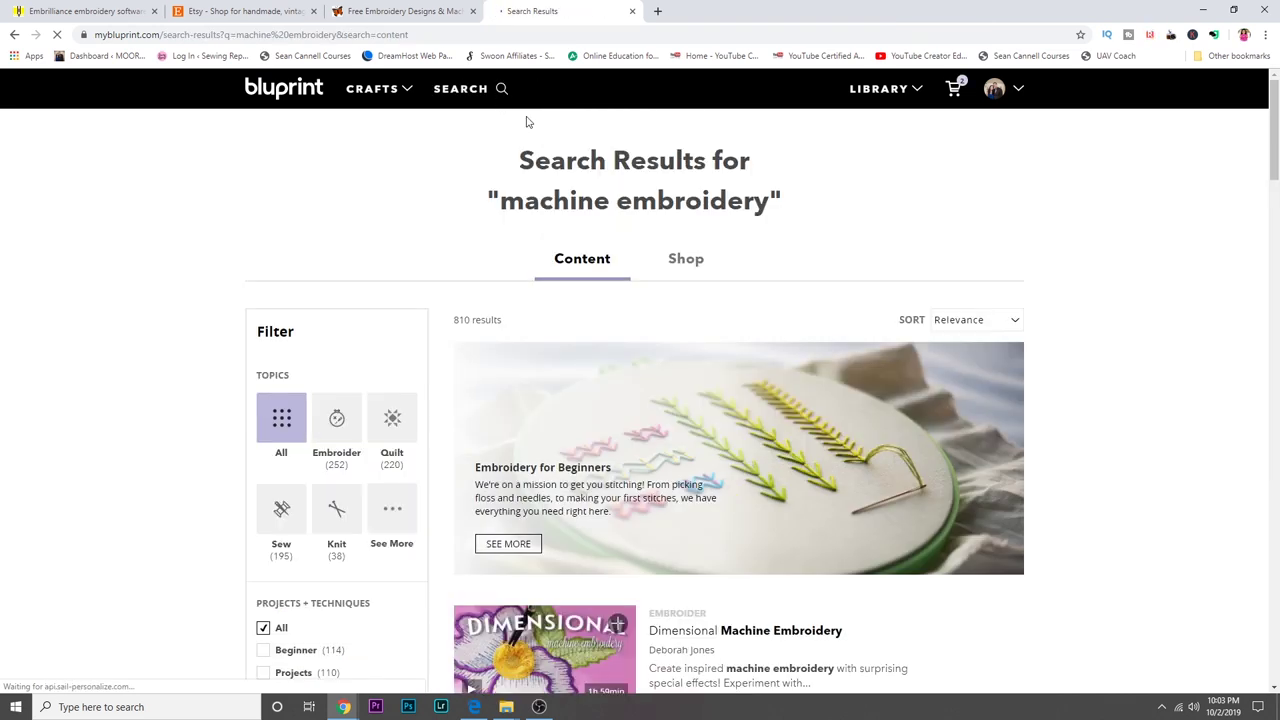
scroll(865, 395, down, 3)
scroll(897, 380, down, 3)
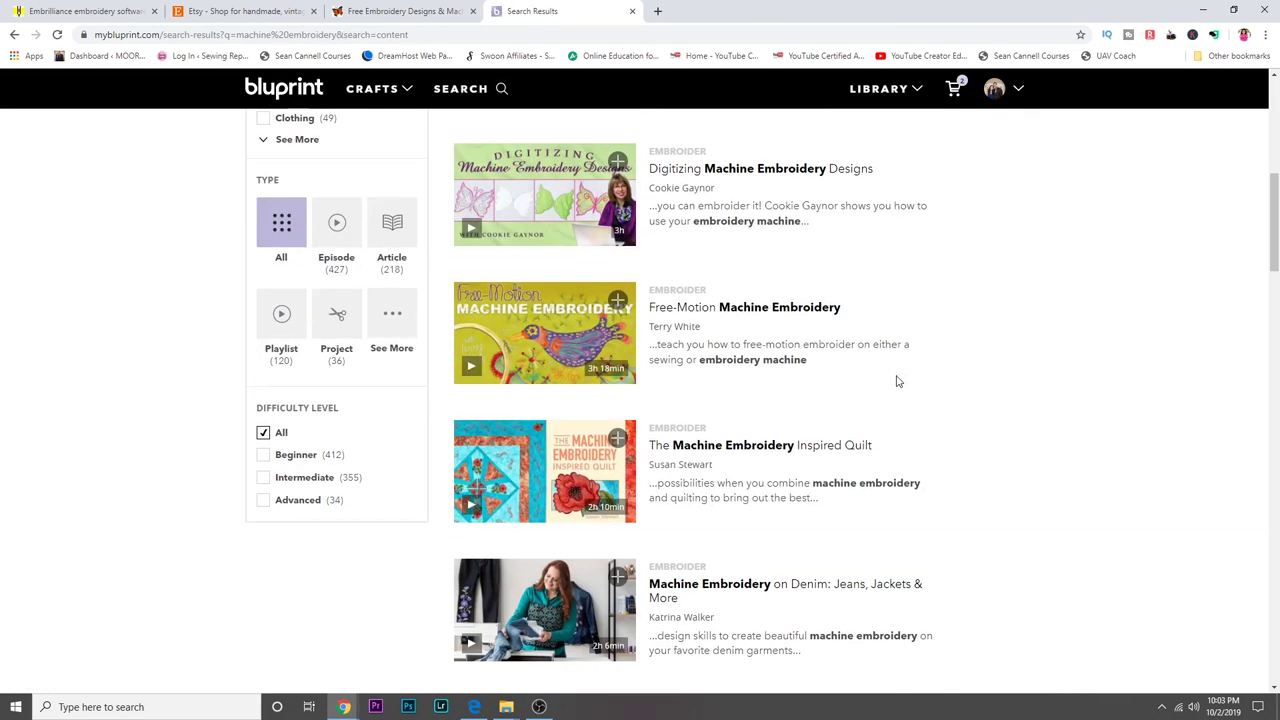
scroll(897, 380, down, 2)
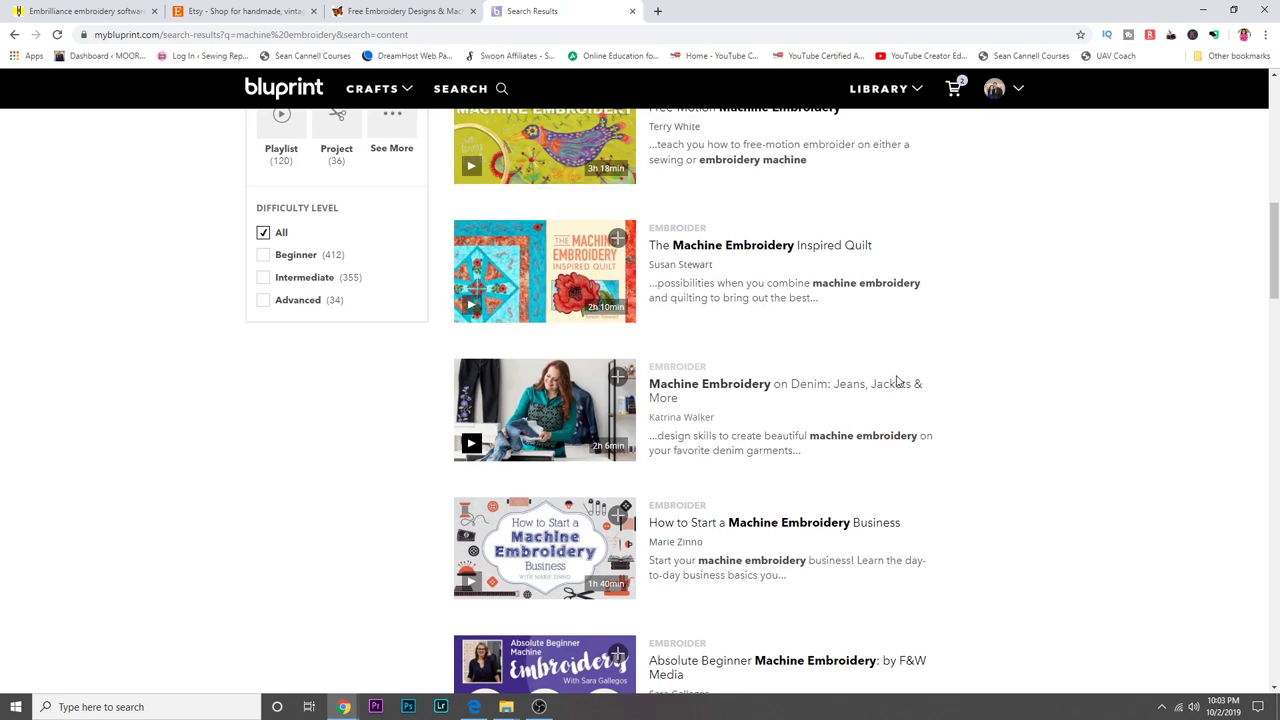
scroll(895, 378, up, 1)
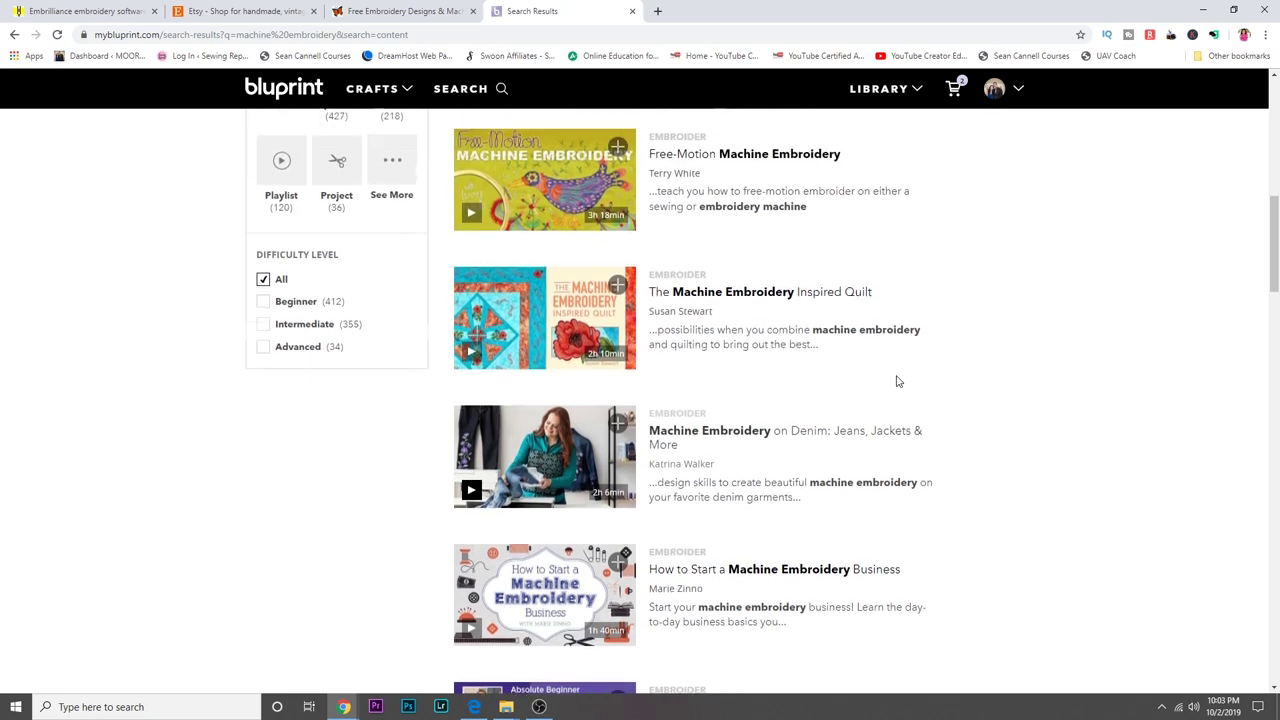
scroll(895, 378, down, 4)
scroll(734, 403, down, 3)
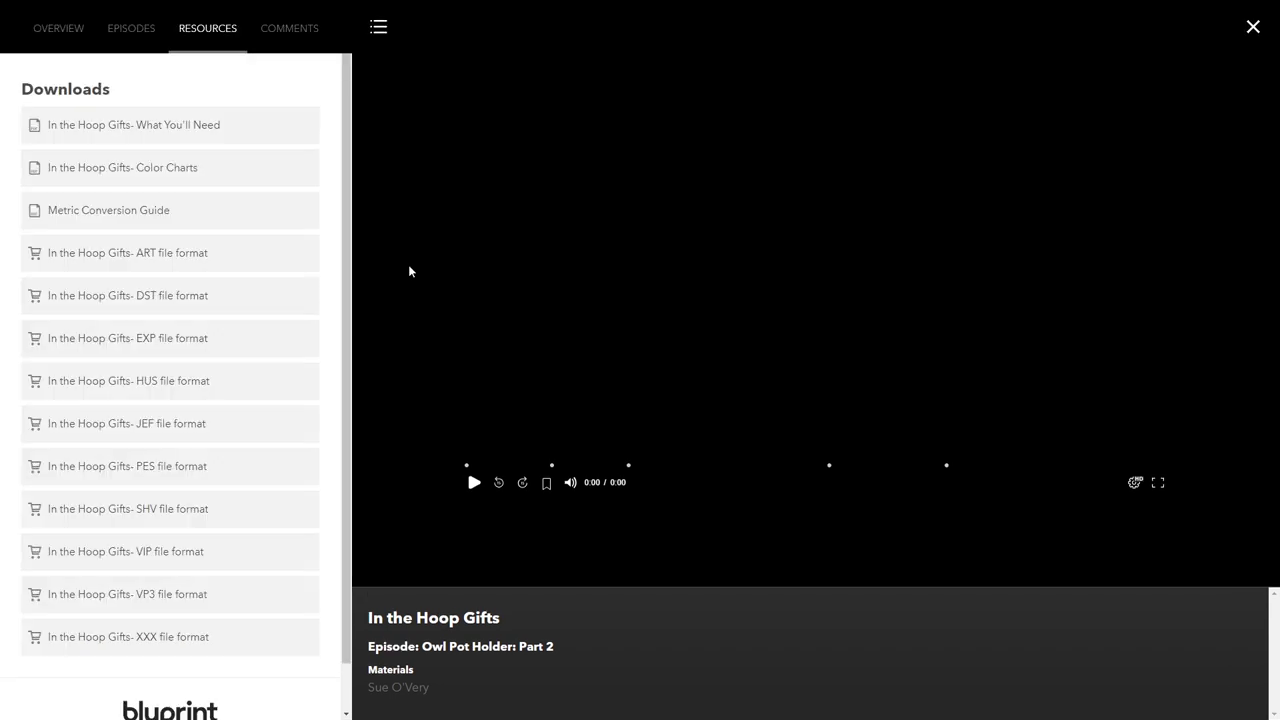
- Download the In the Hoop Gifts PES file format as pes.zip and show it in its folder
click(135, 474)
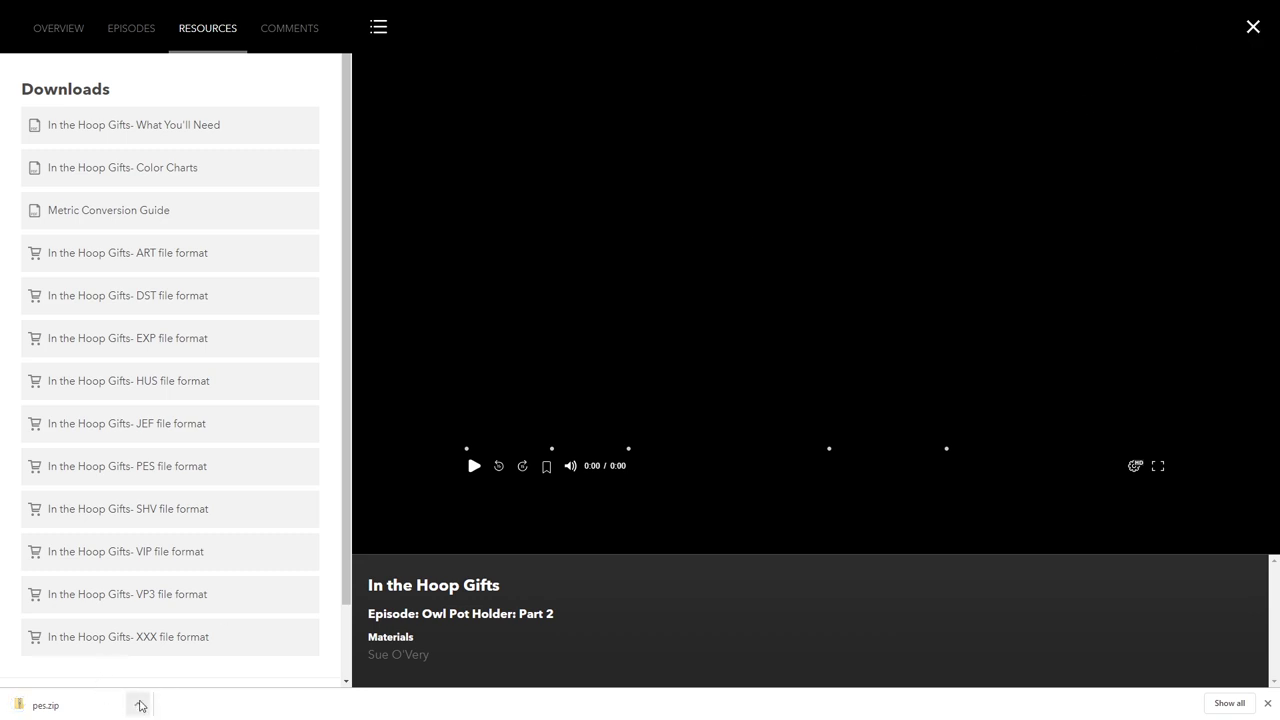
click(140, 705)
click(188, 659)
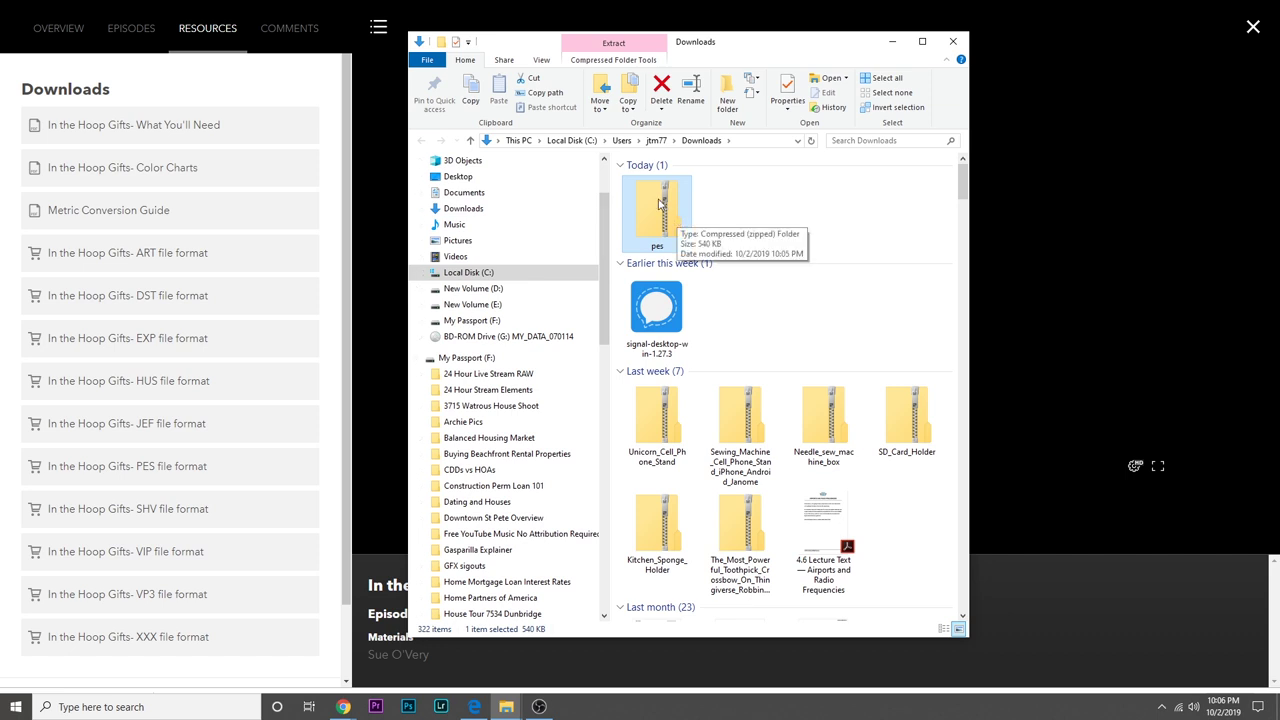
- Extract the In the Hoop Gifts zip into the suggested Downloads folder
right_click(659, 204)
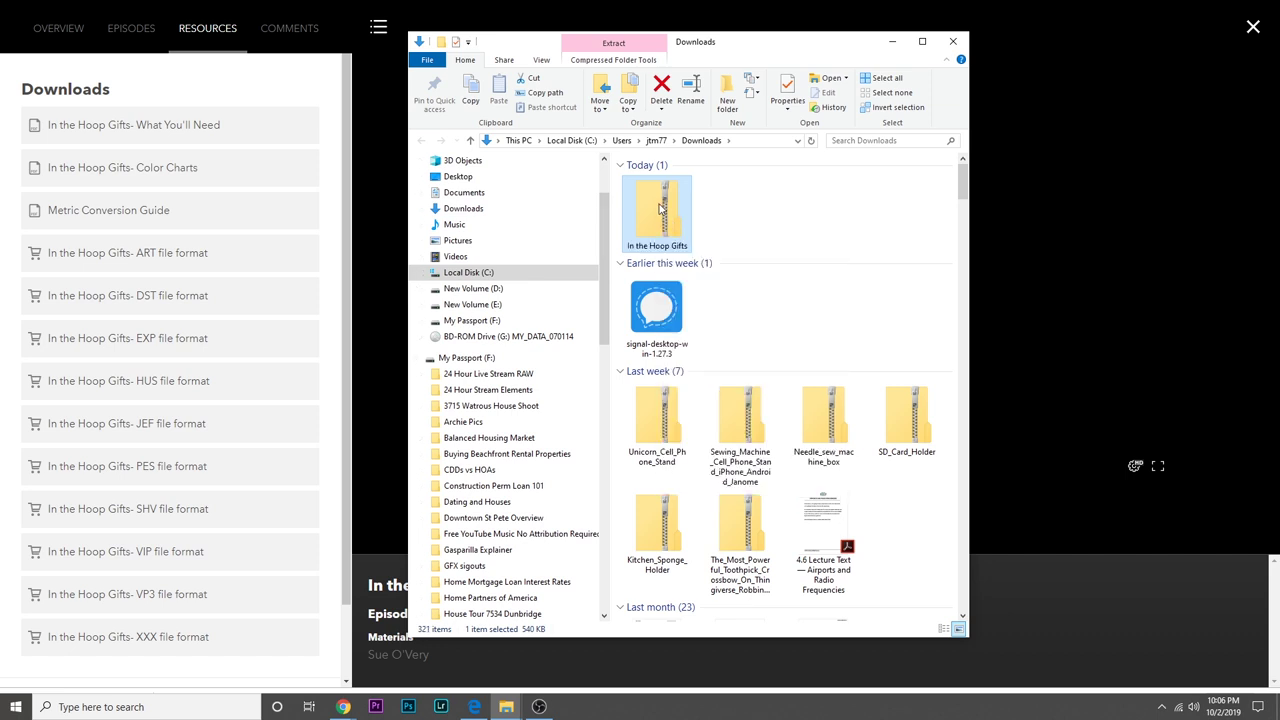
right_click(660, 210)
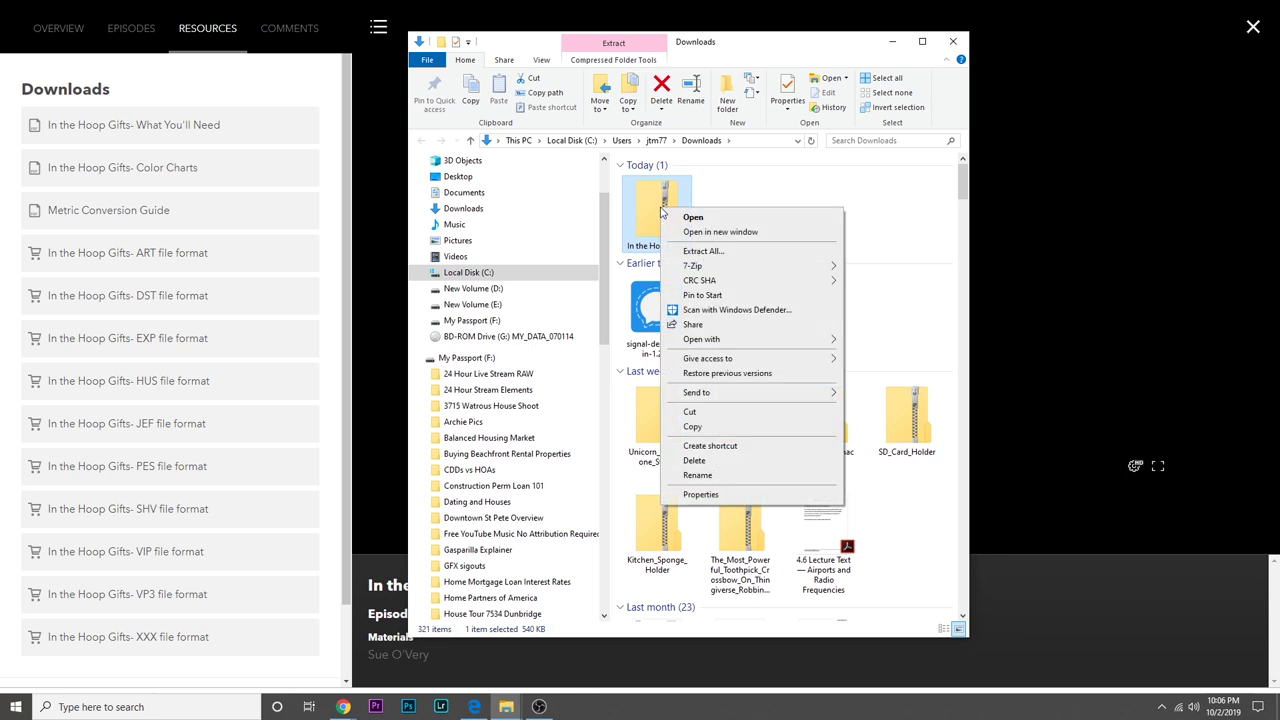
click(716, 252)
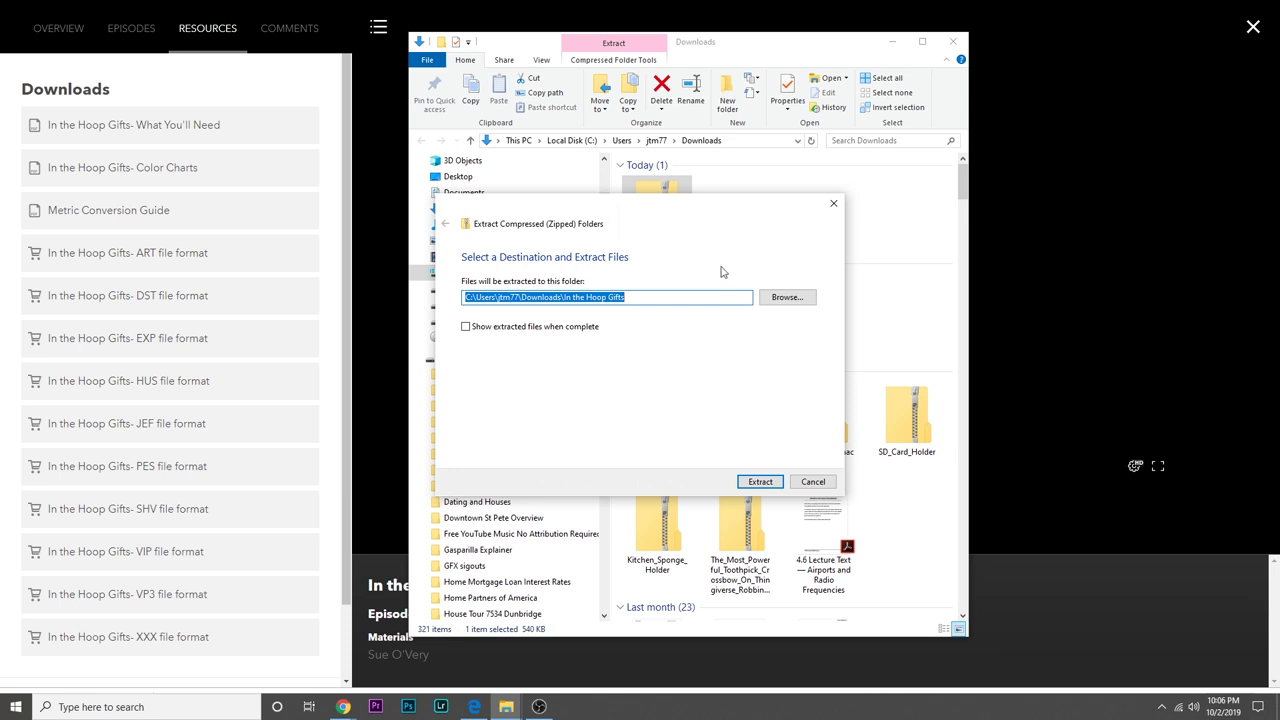
click(758, 482)
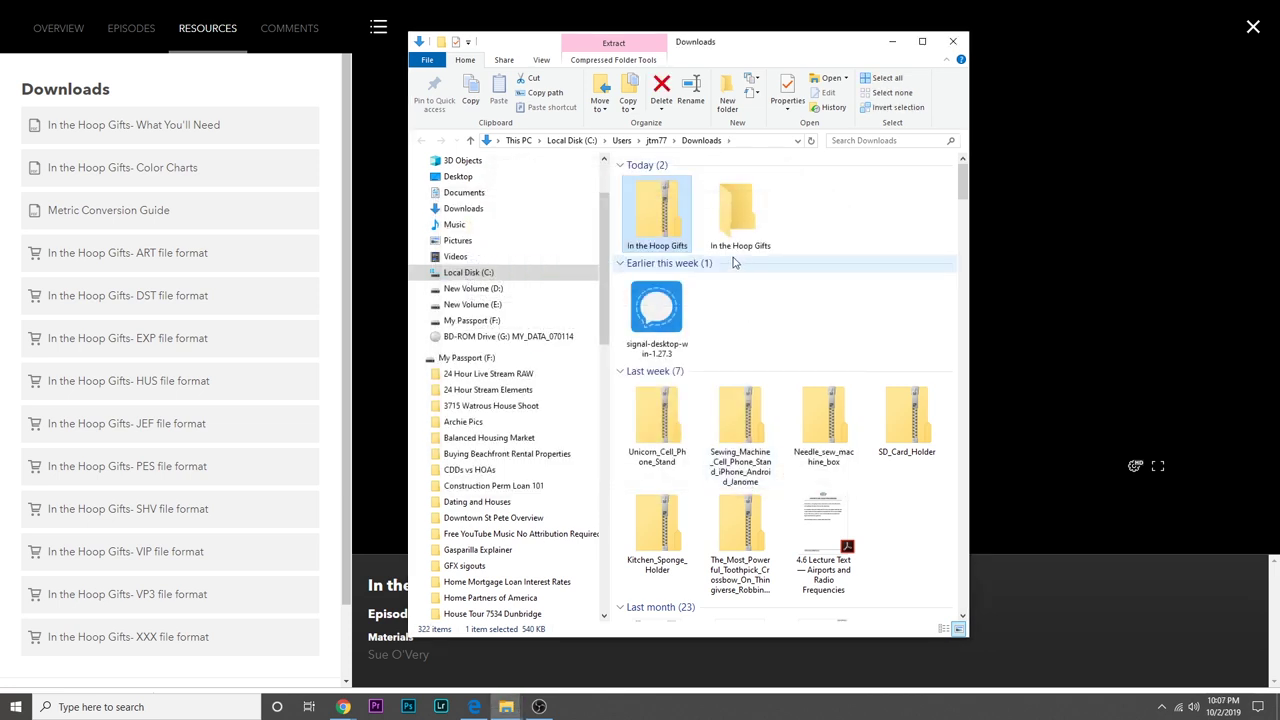
- Open the extracted In the Hoop Gifts folder and check the .pes designs in its PES subfolder
click(742, 218)
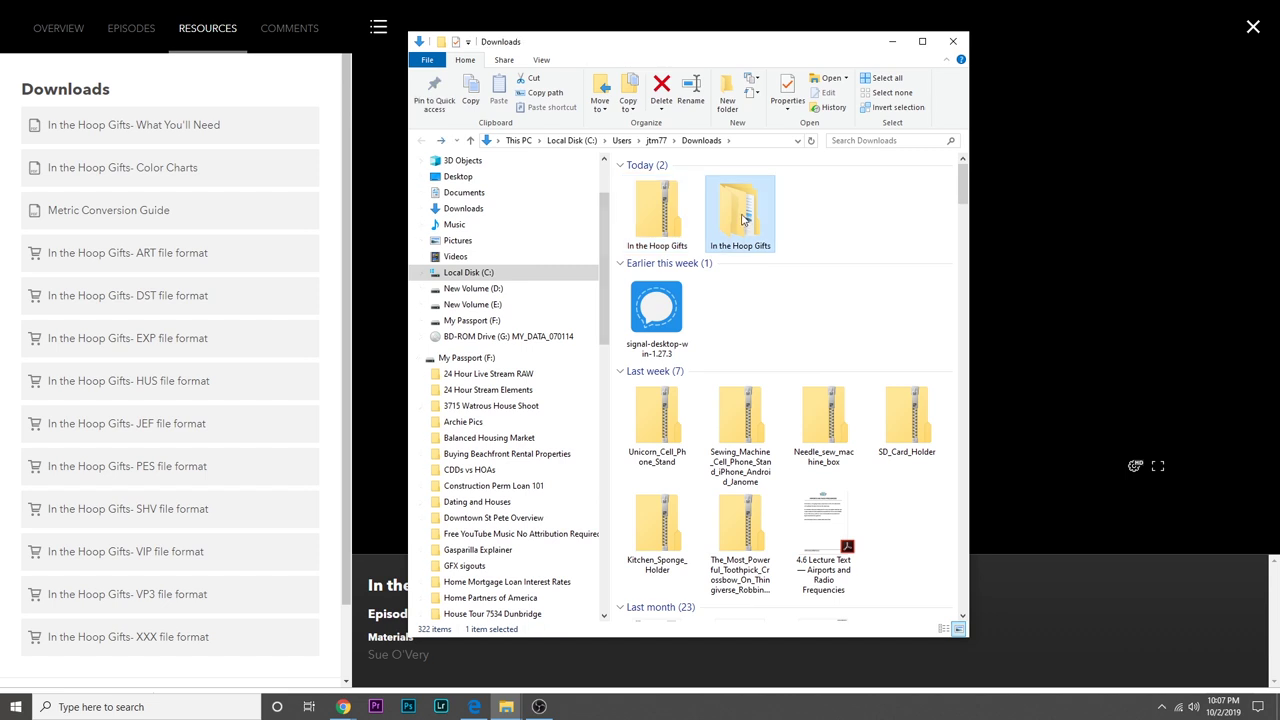
double_click(742, 218)
click(645, 196)
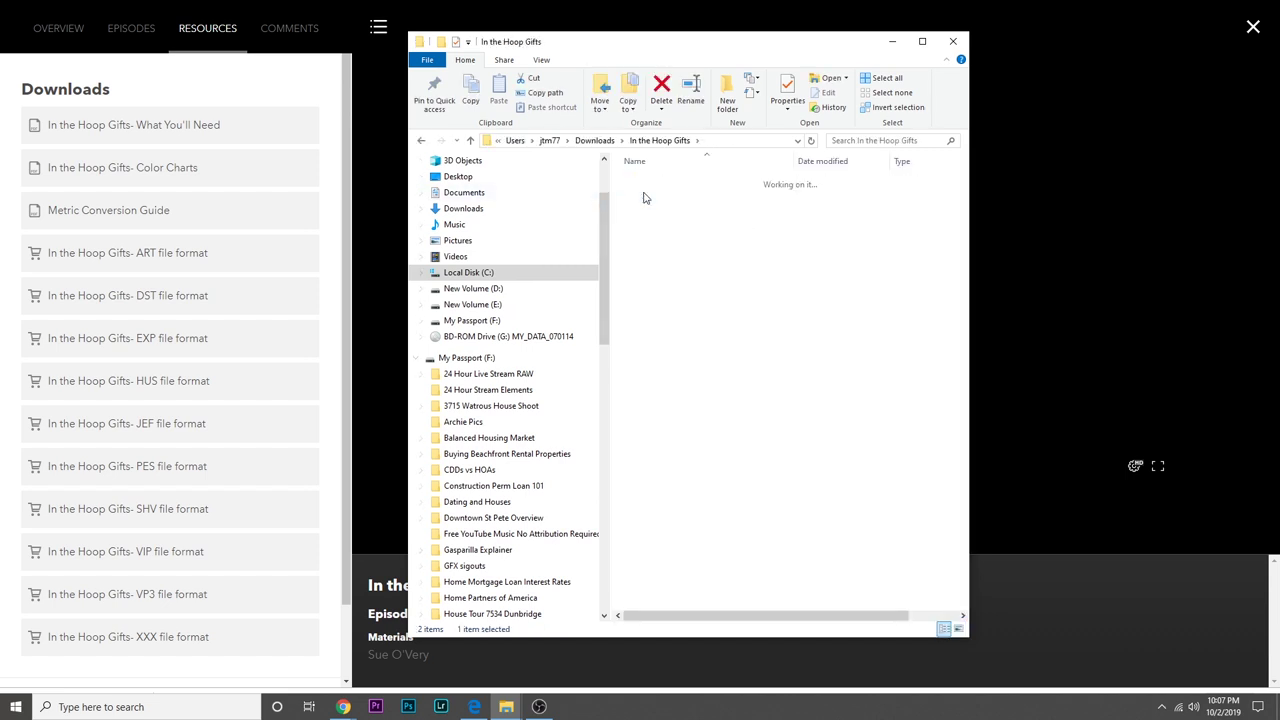
double_click(645, 196)
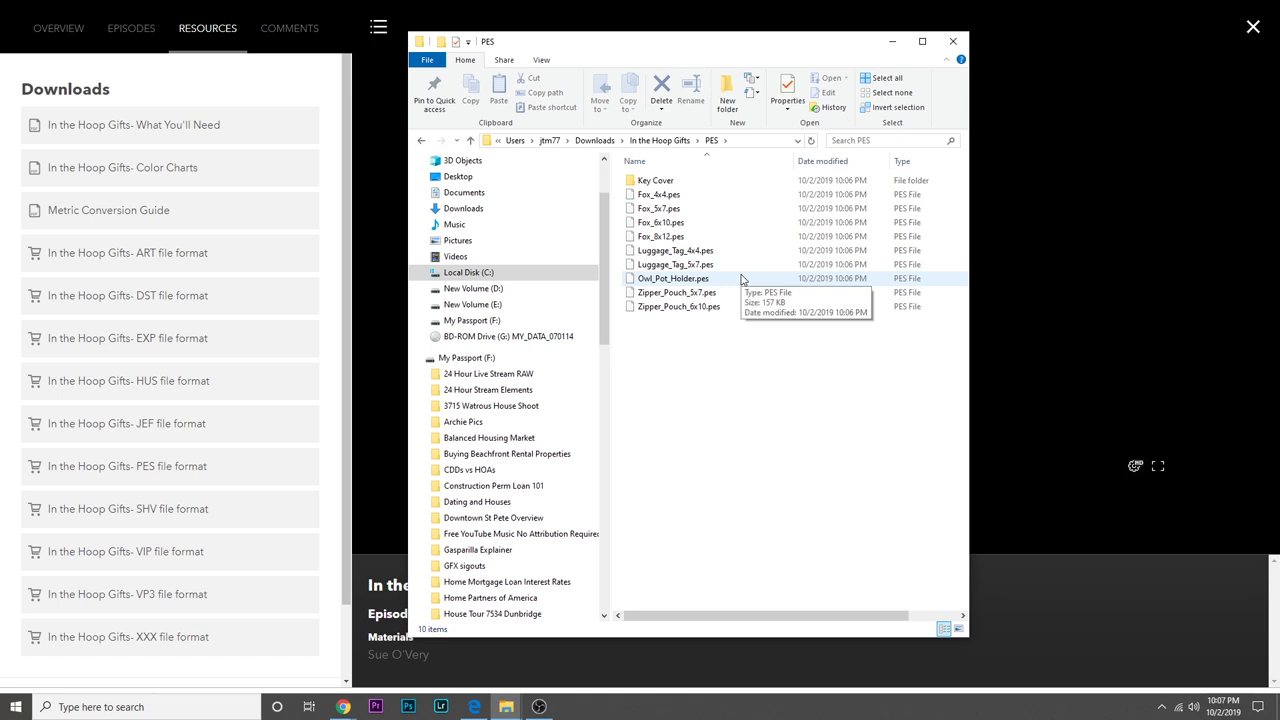
click(420, 142)
mouse_move(506, 706)
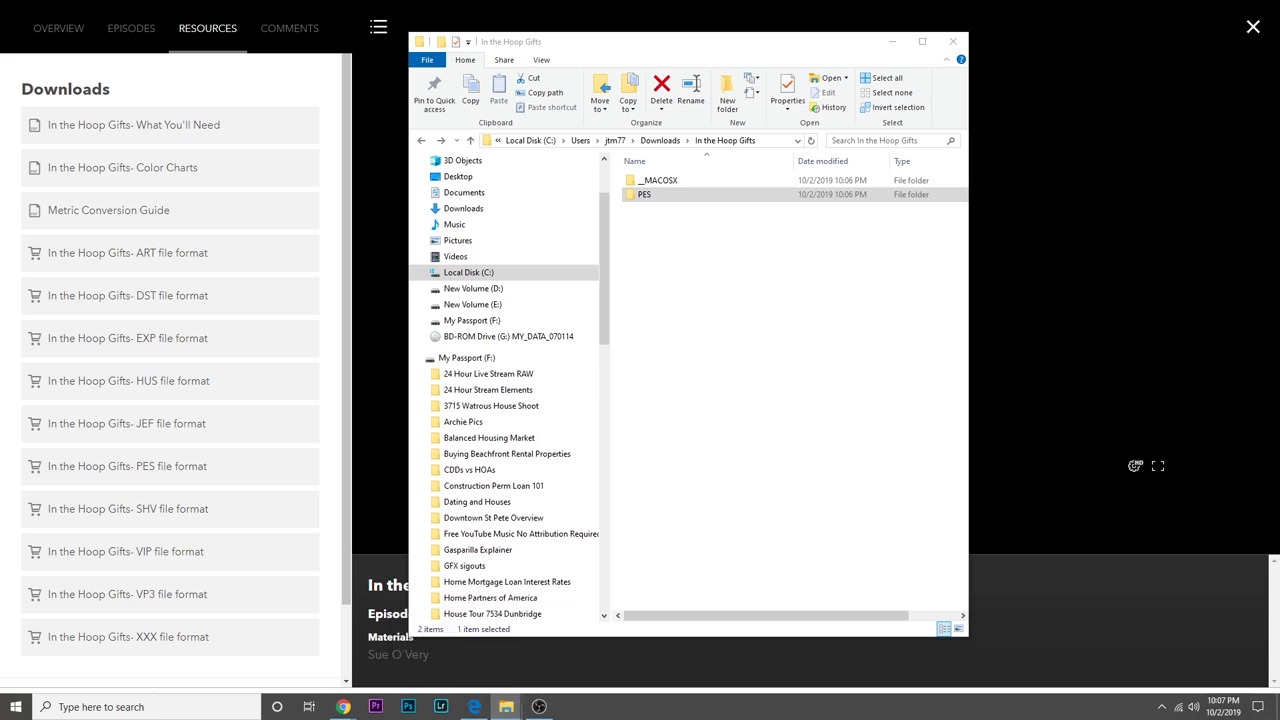
- Place two Explorer windows side by side, with the Desktop shown on the left
drag(645, 38, 408, 38)
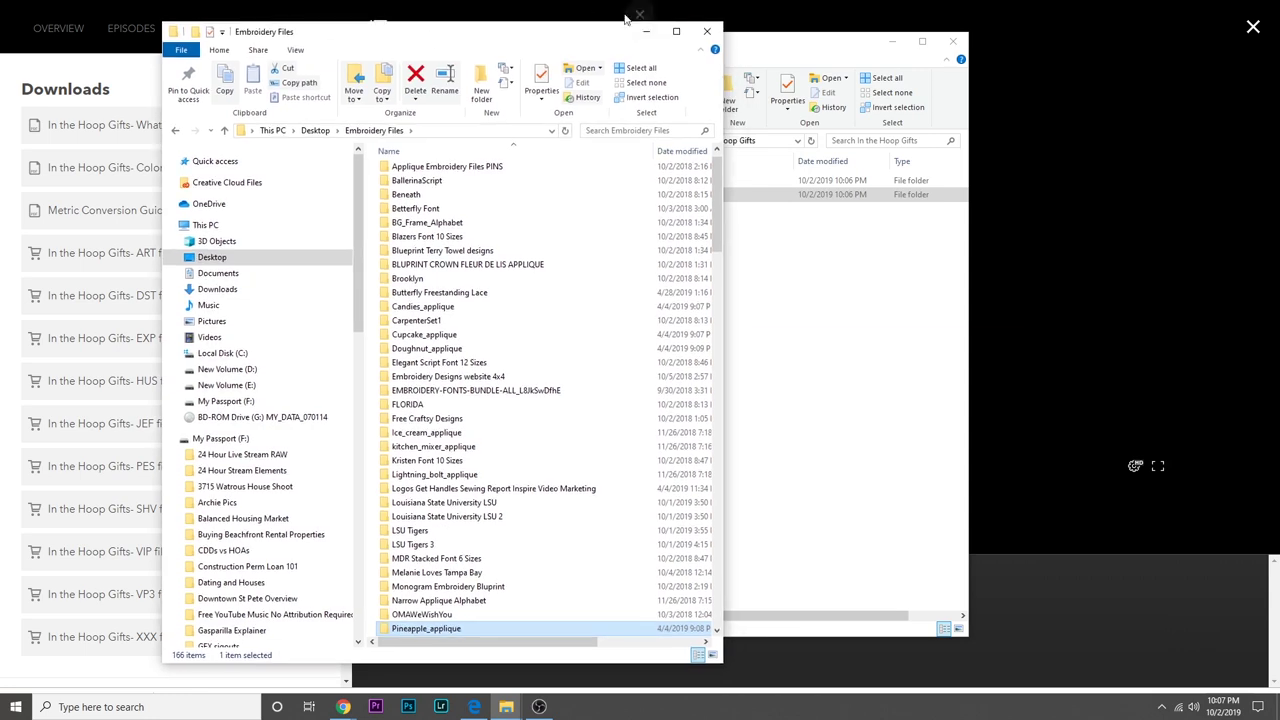
click(778, 55)
drag(778, 55, 1062, 60)
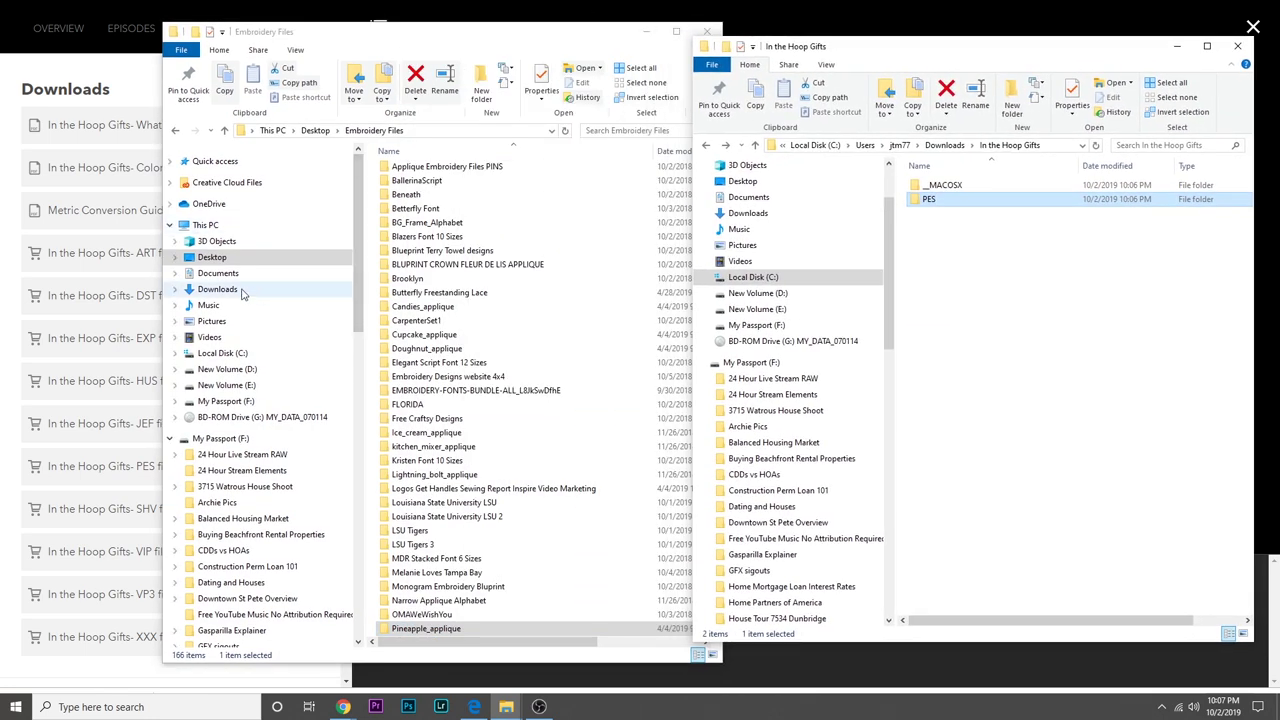
click(224, 130)
- Rename the PES folder to 'In The Hoop Gifts'
right_click(932, 199)
click(1000, 519)
text(In The)
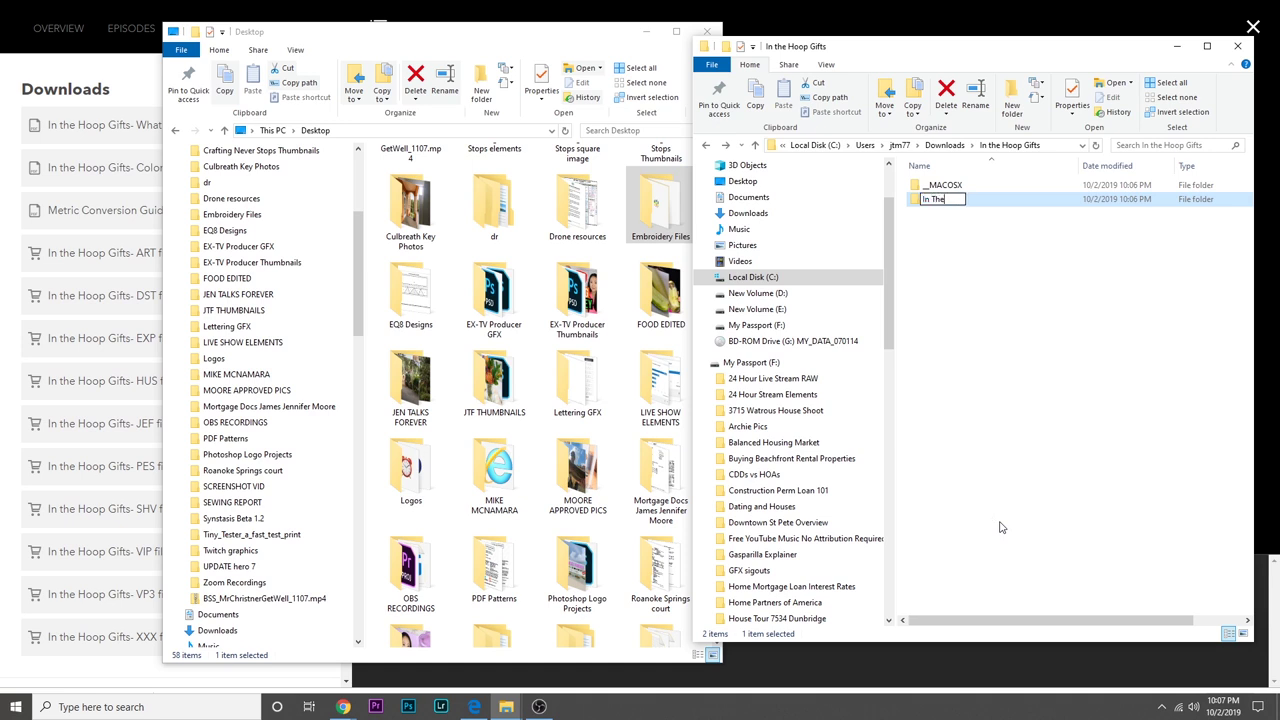
text( Hoop Gifts)
key(Return)
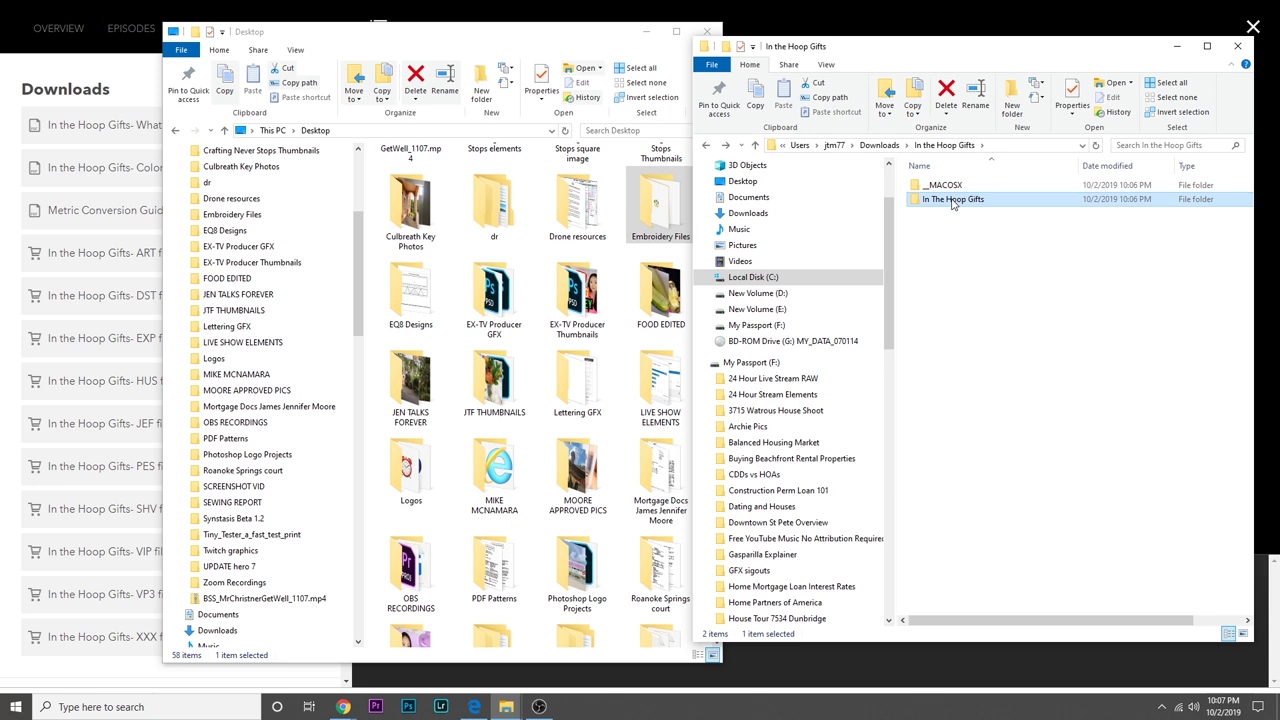
- Move the In The Hoop Gifts folder into Desktop\Embroidery Files and open it there
drag(952, 201, 234, 226)
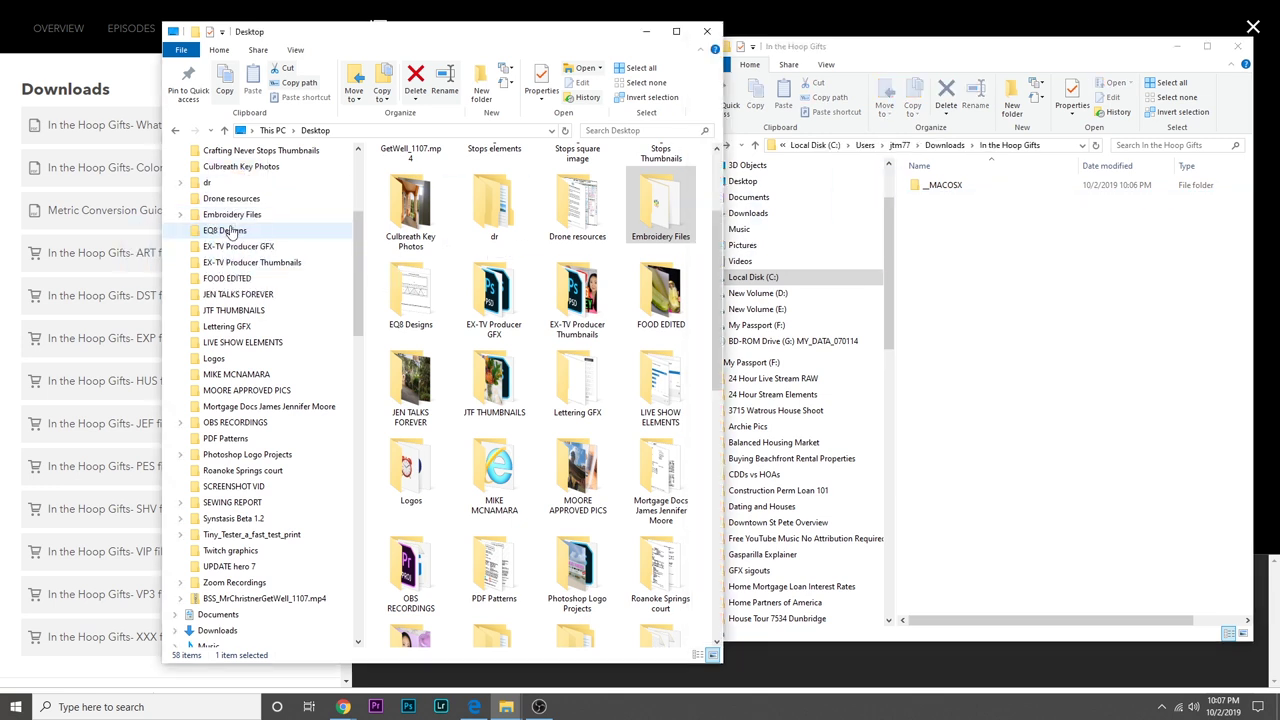
double_click(657, 205)
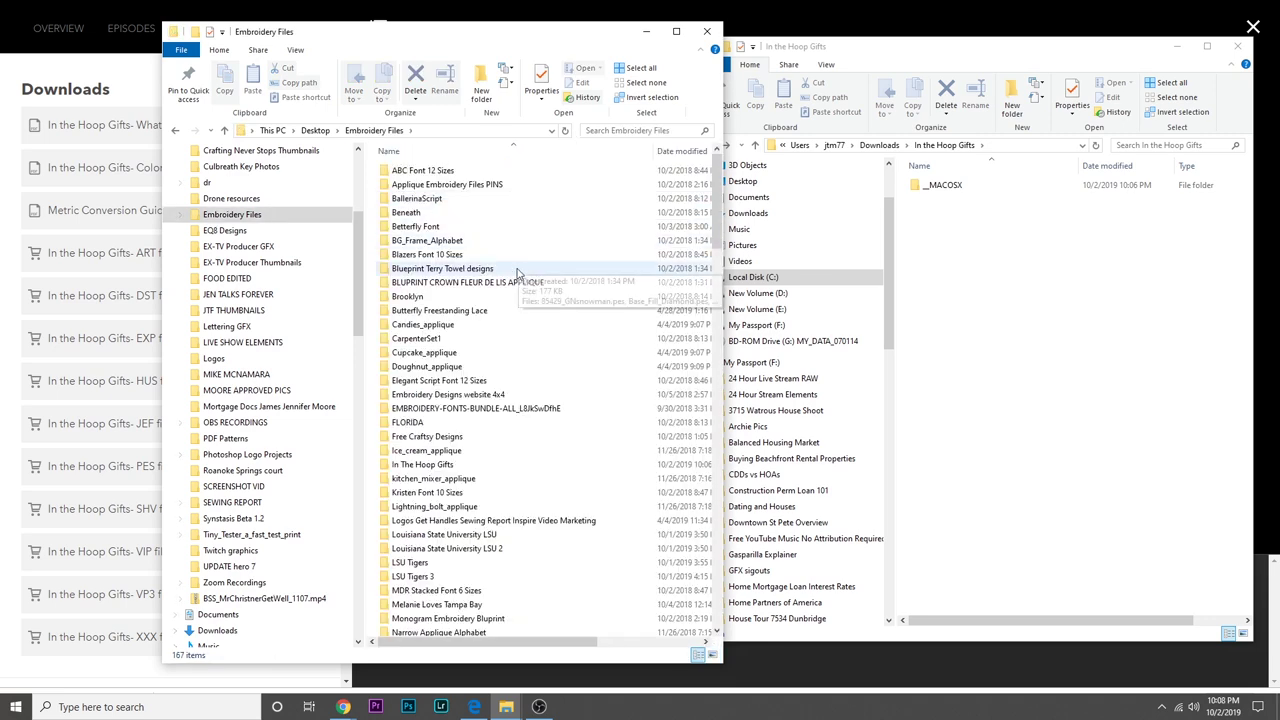
scroll(510, 280, down, 3)
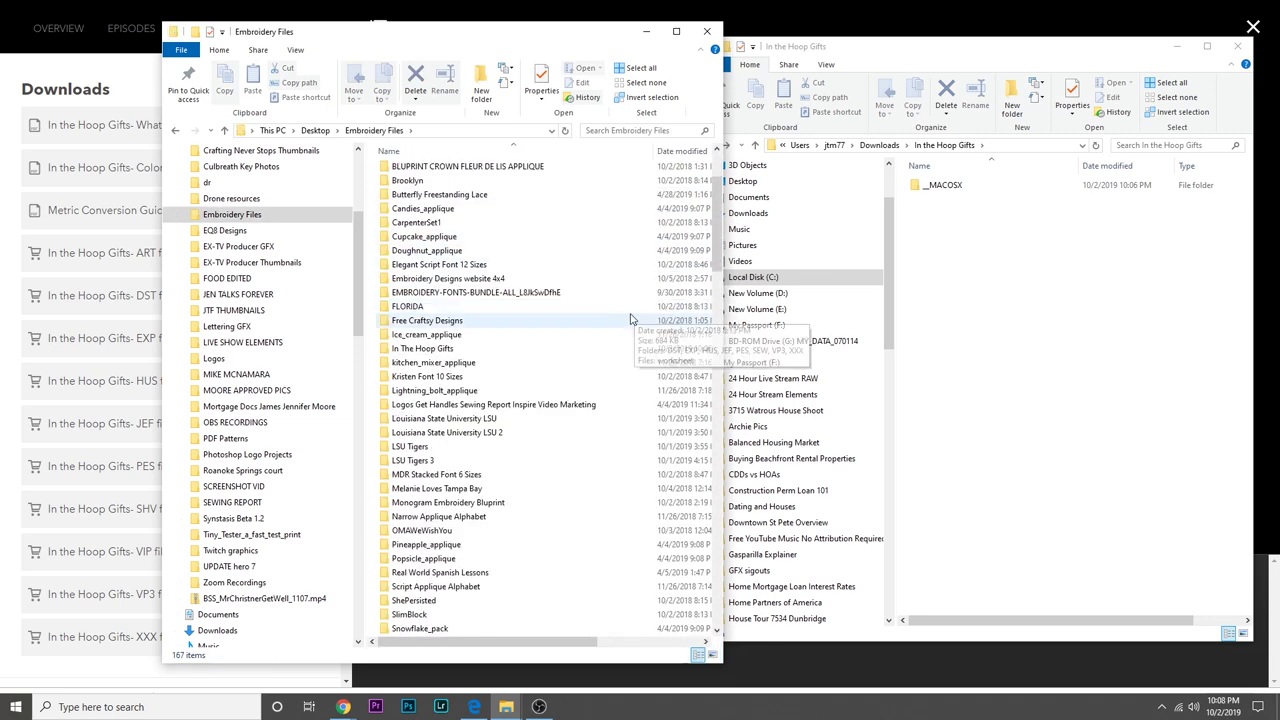
double_click(445, 350)
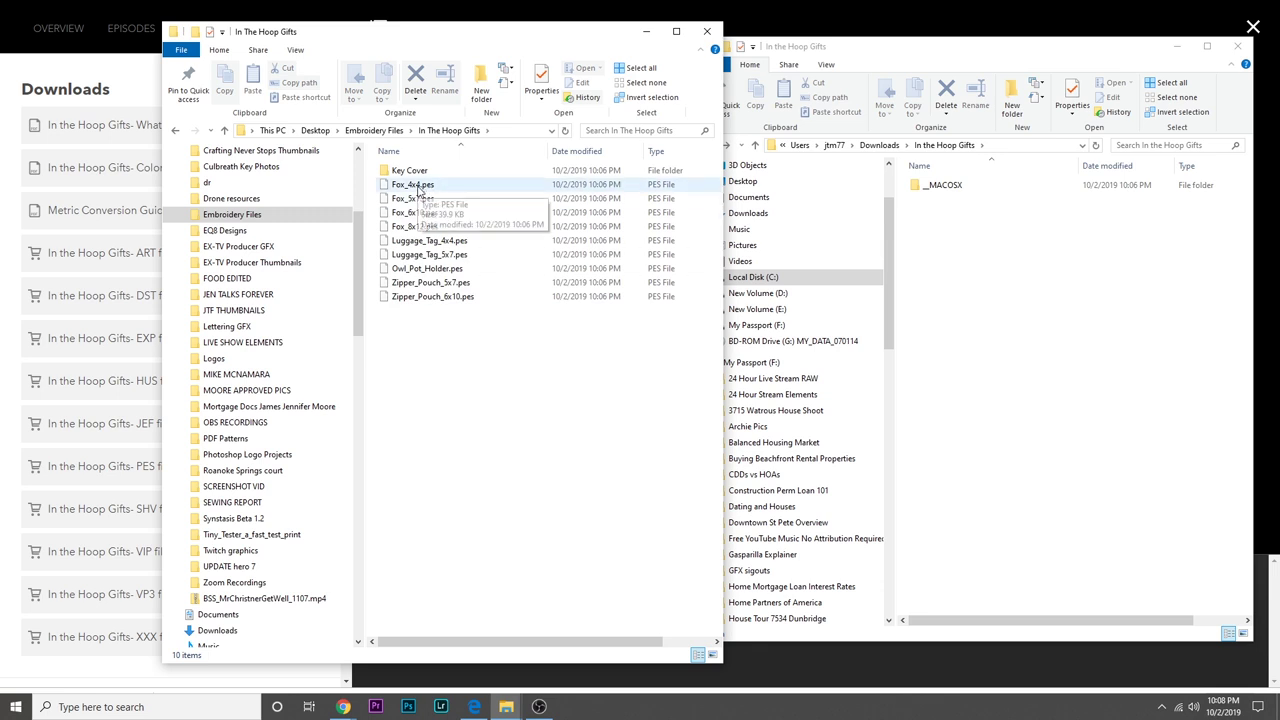
- Close the empty Downloads window, centre the remaining folder window, and return to the browser
click(1233, 52)
click(1237, 47)
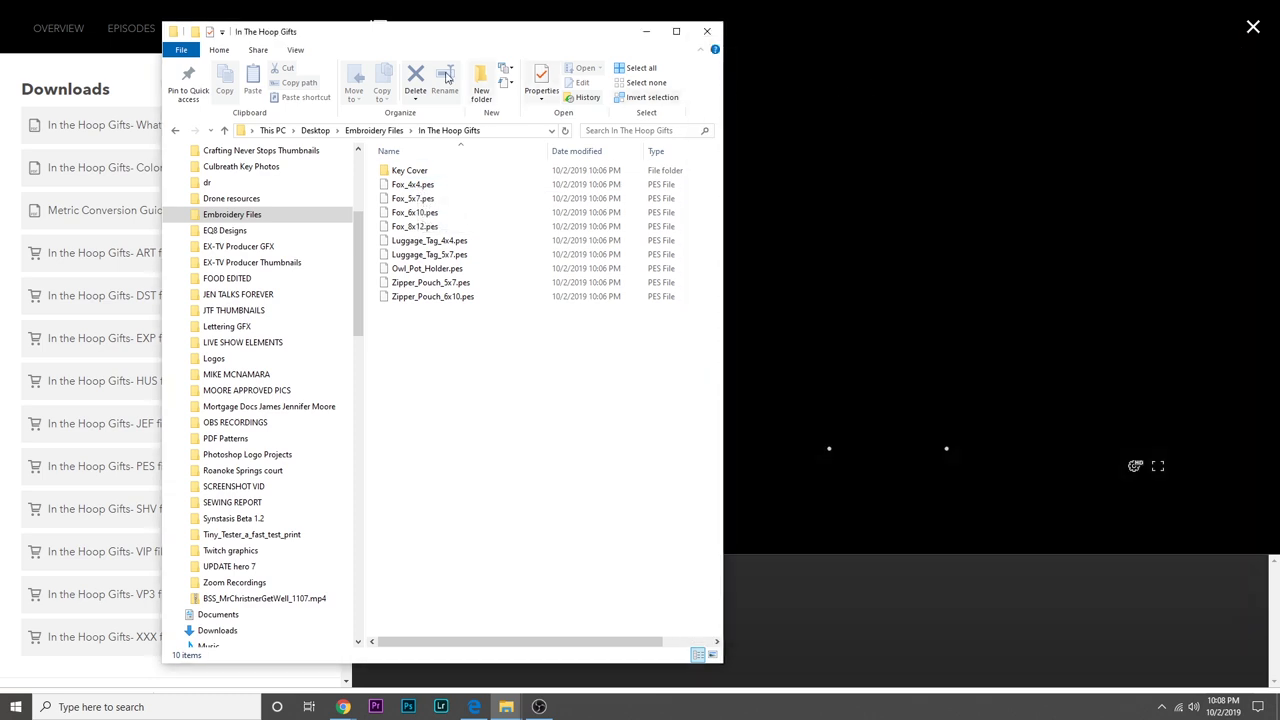
drag(442, 37, 723, 40)
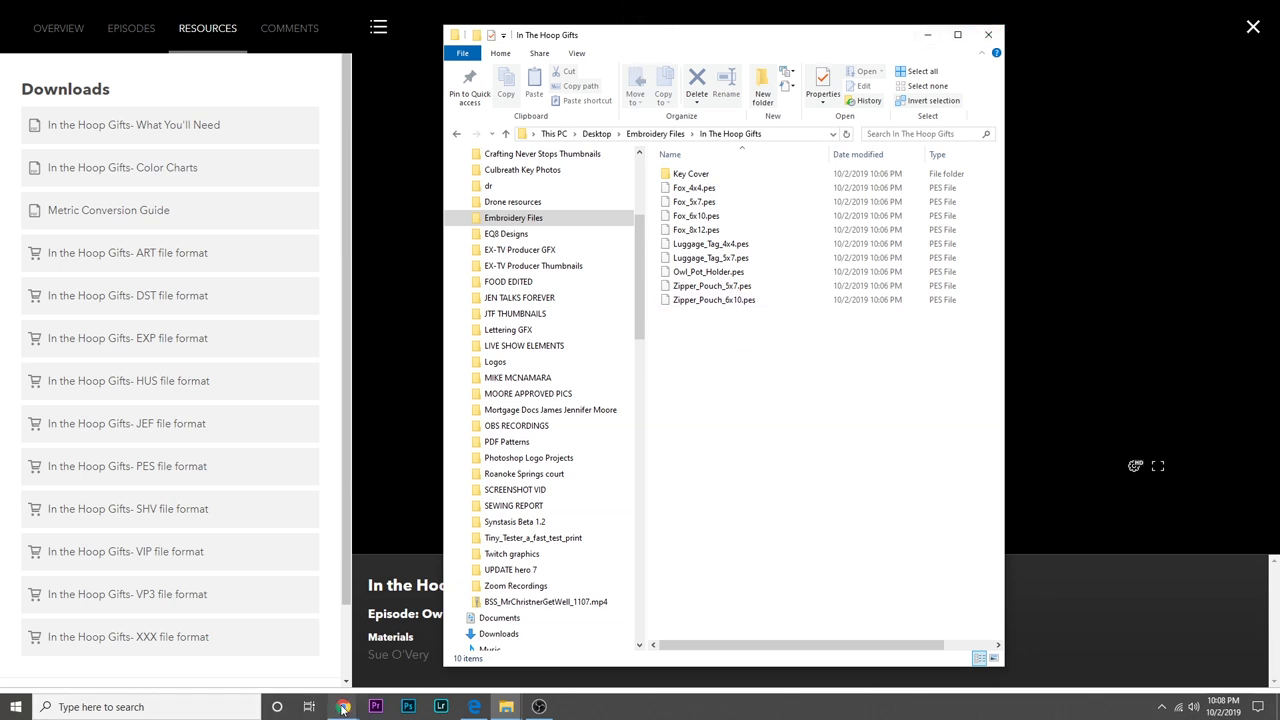
click(1121, 277)
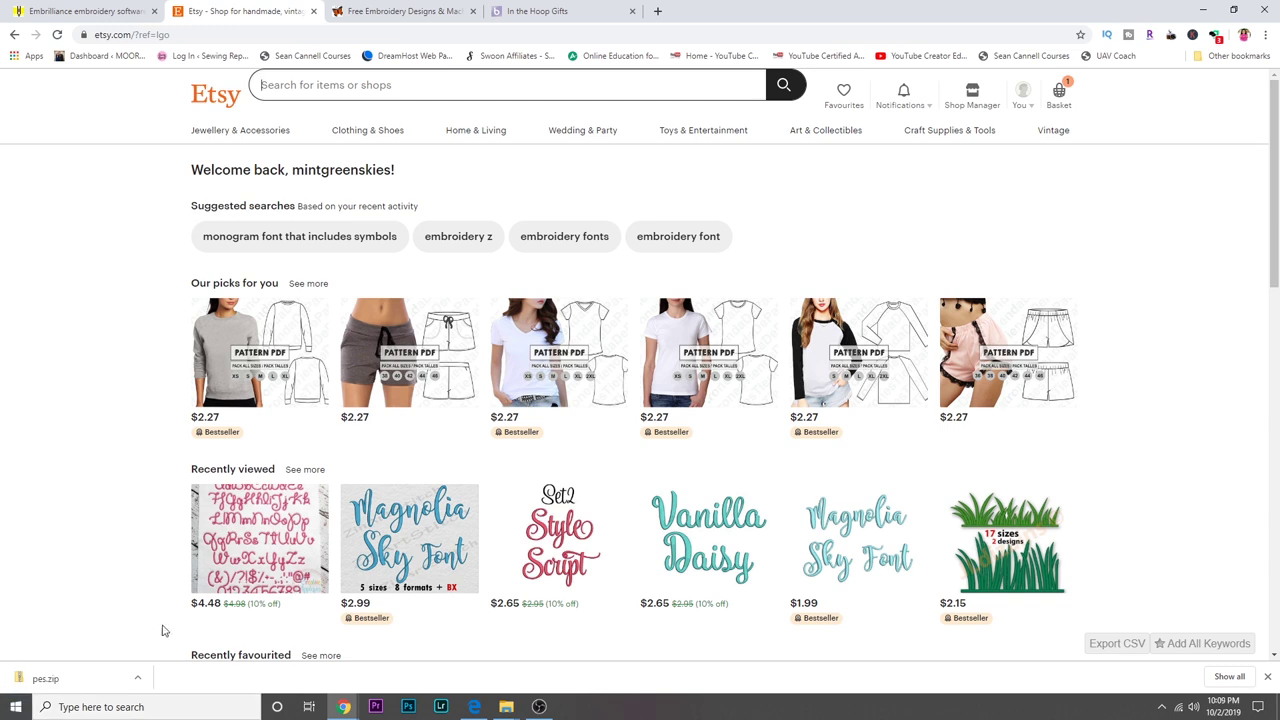
- Open the Vanilla Daisy font listing, view its alphabet image and expand the full item description
click(700, 540)
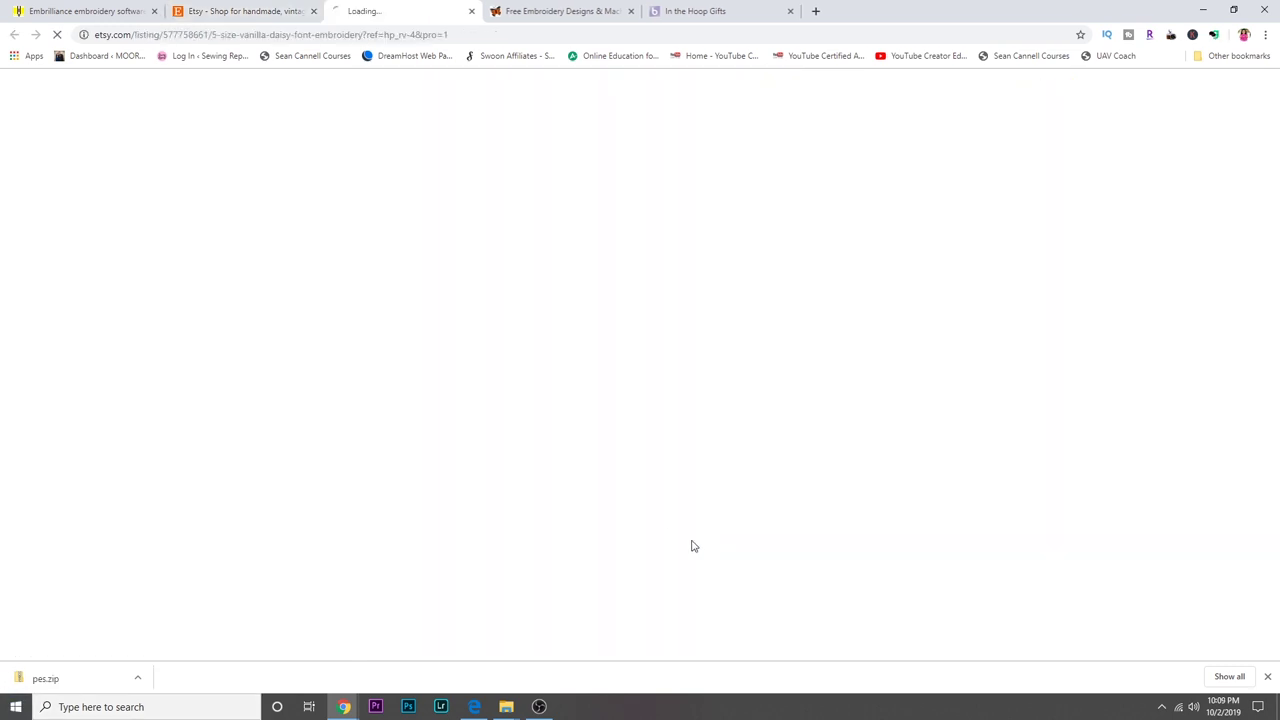
scroll(720, 295, down, 1)
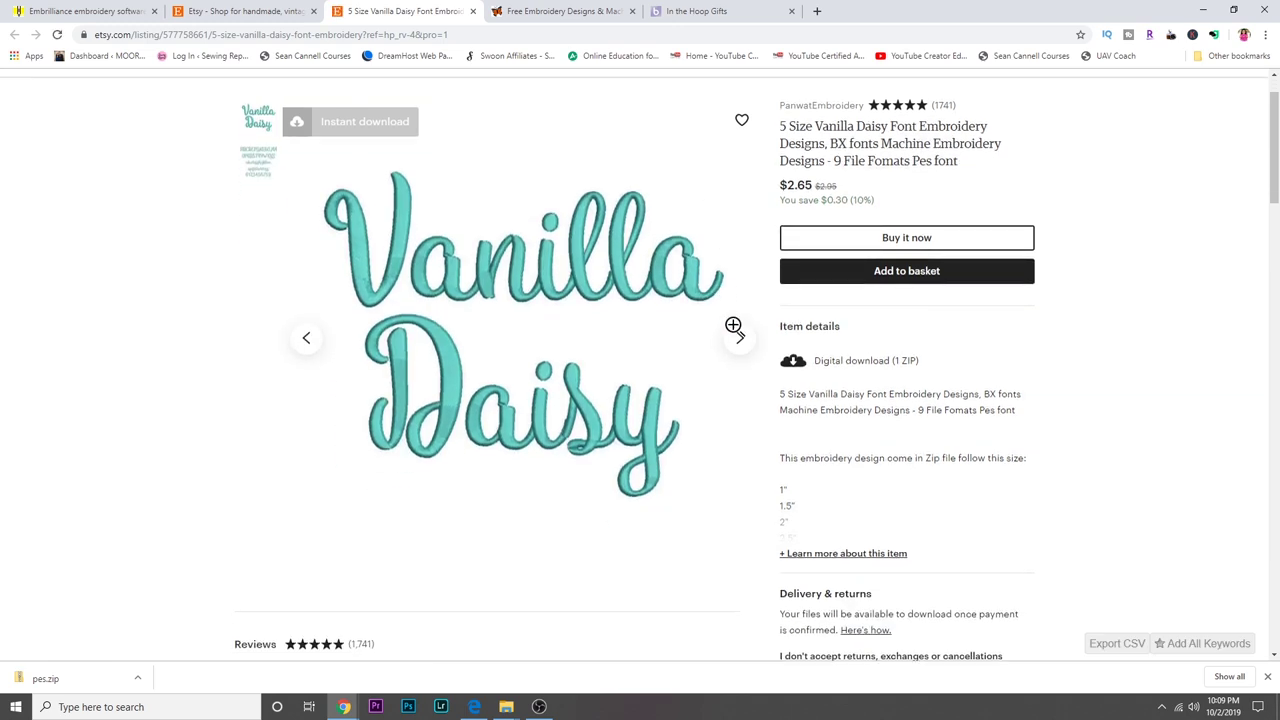
click(740, 340)
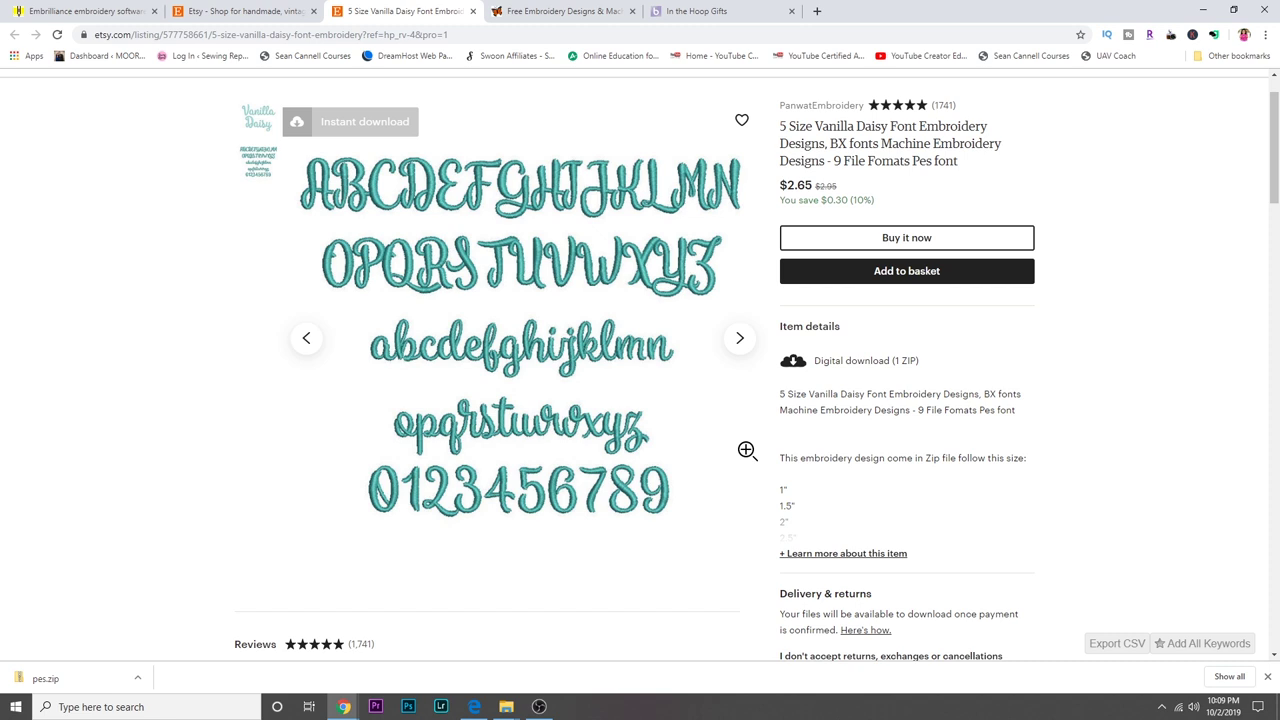
click(843, 553)
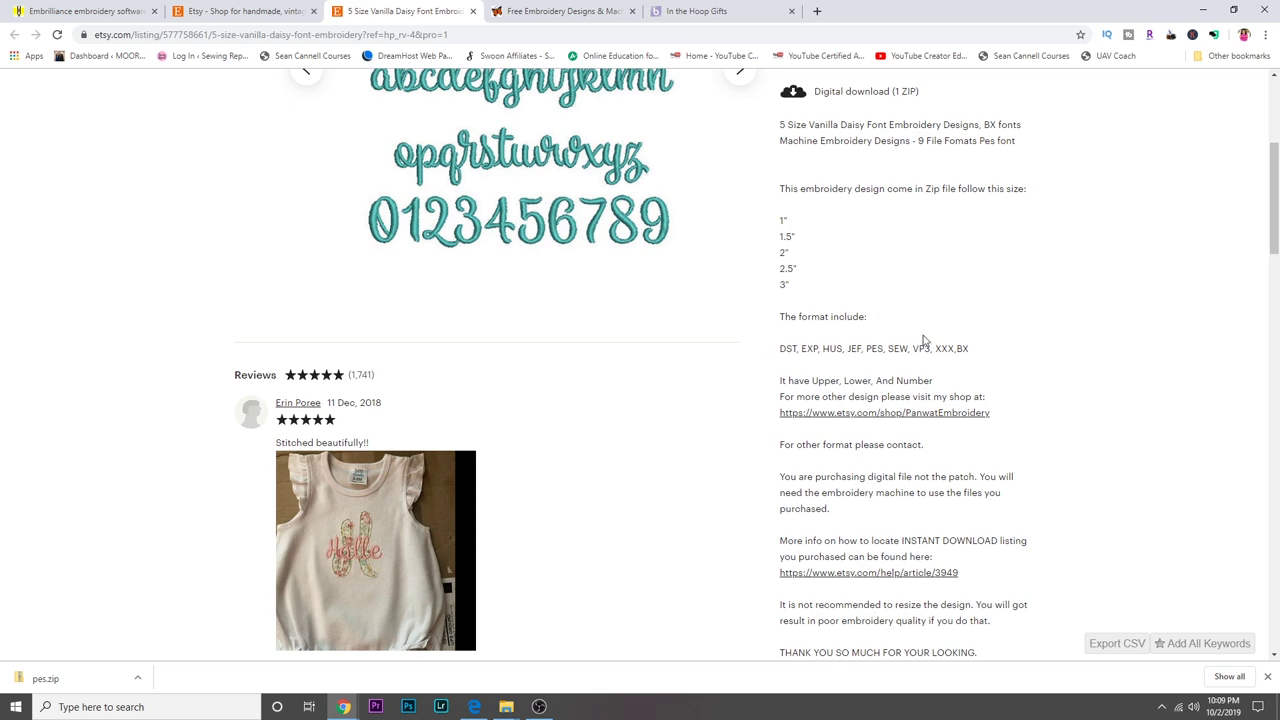
scroll(848, 370, up, 2)
scroll(848, 370, up, 2)
click(365, 88)
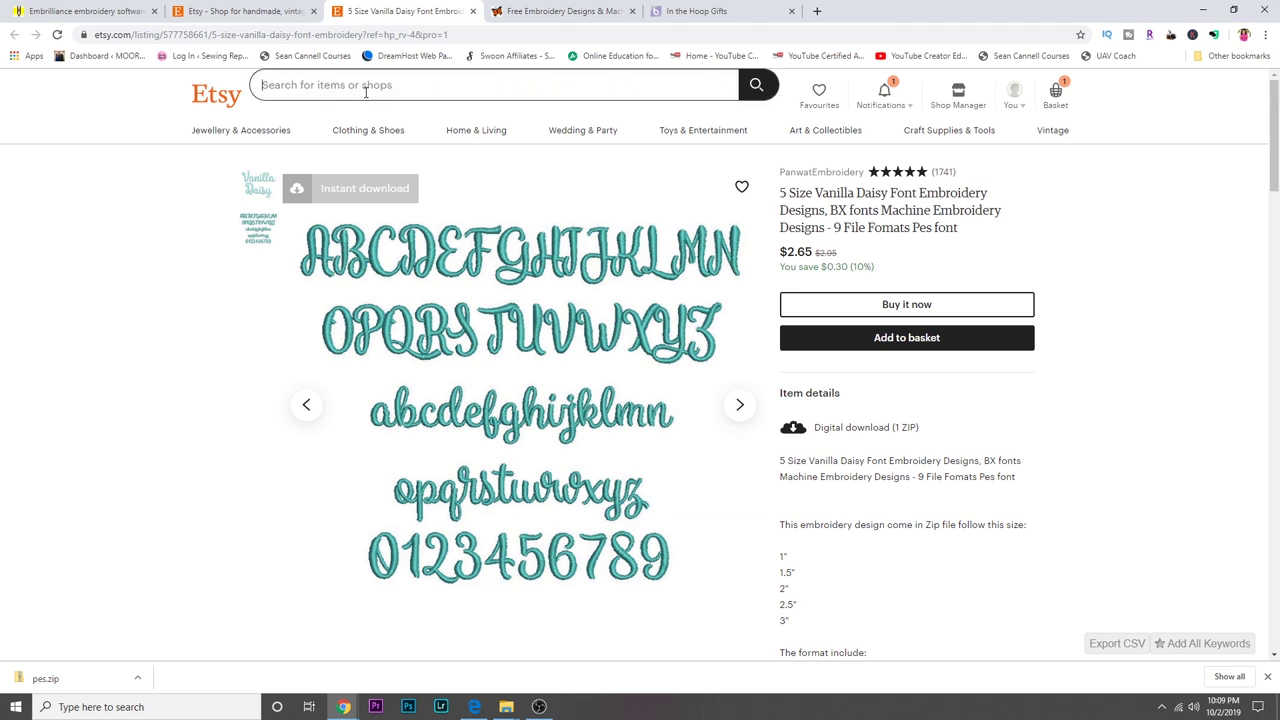
- Search Etsy for '.bx punctuation' and browse the results
text(.bx)
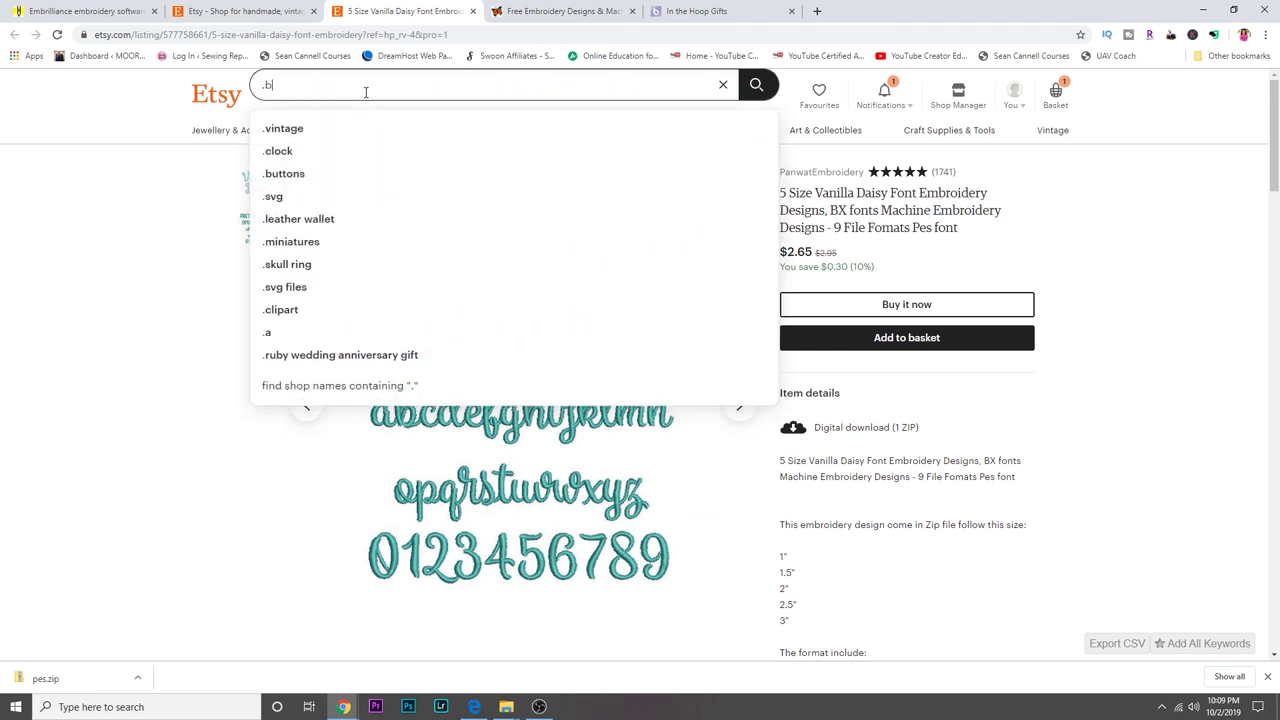
text( embroide)
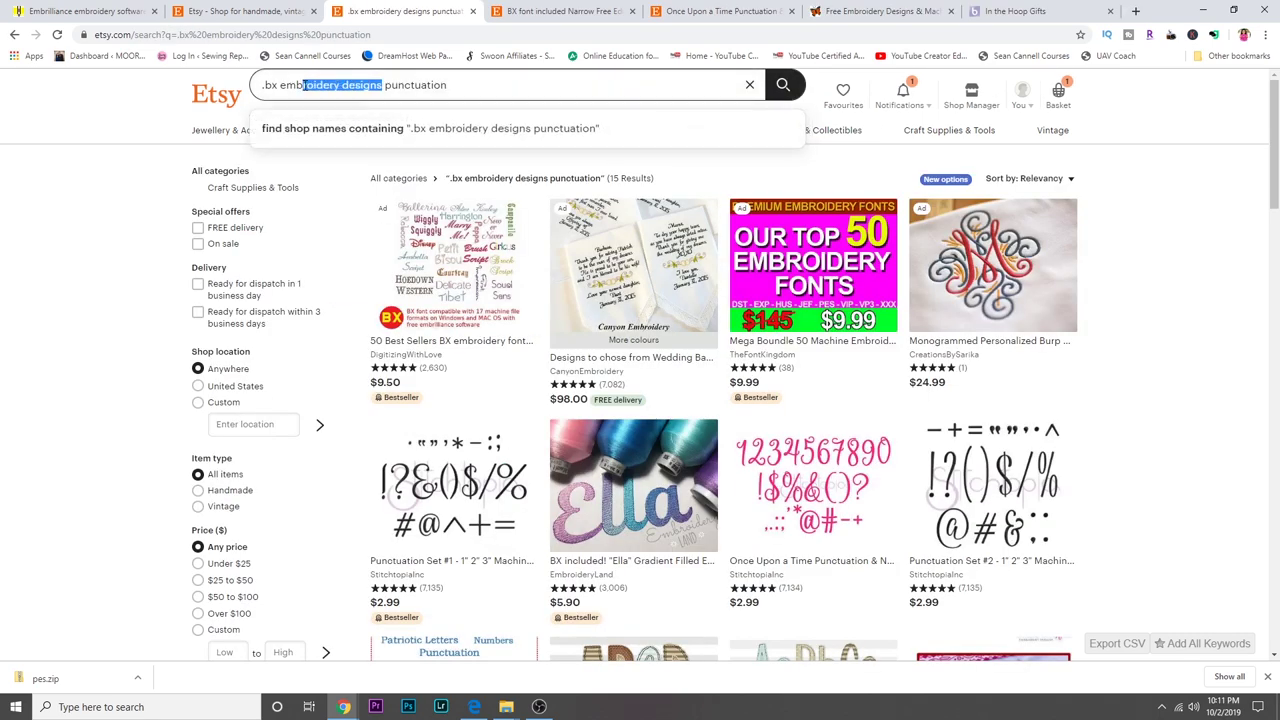
drag(304, 85, 281, 85)
key(BackSpace)
key(BackSpace)
key(Return)
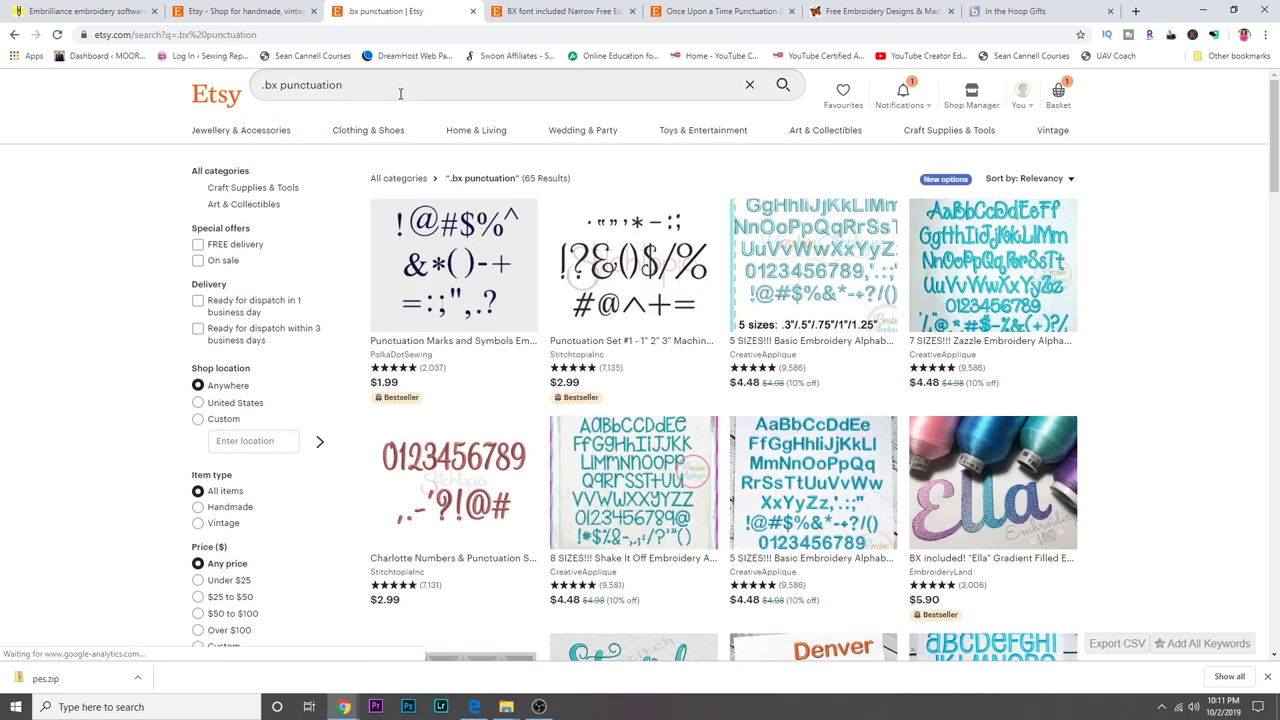
scroll(995, 300, down, 3)
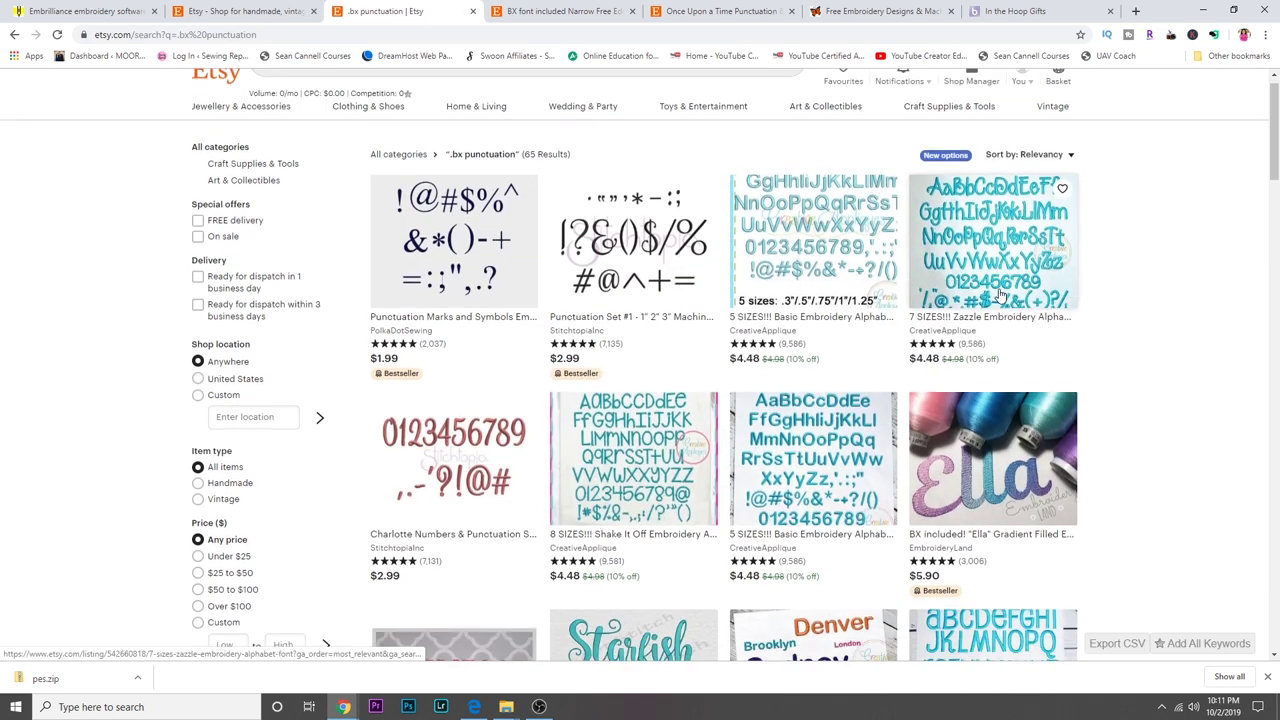
scroll(998, 295, down, 2)
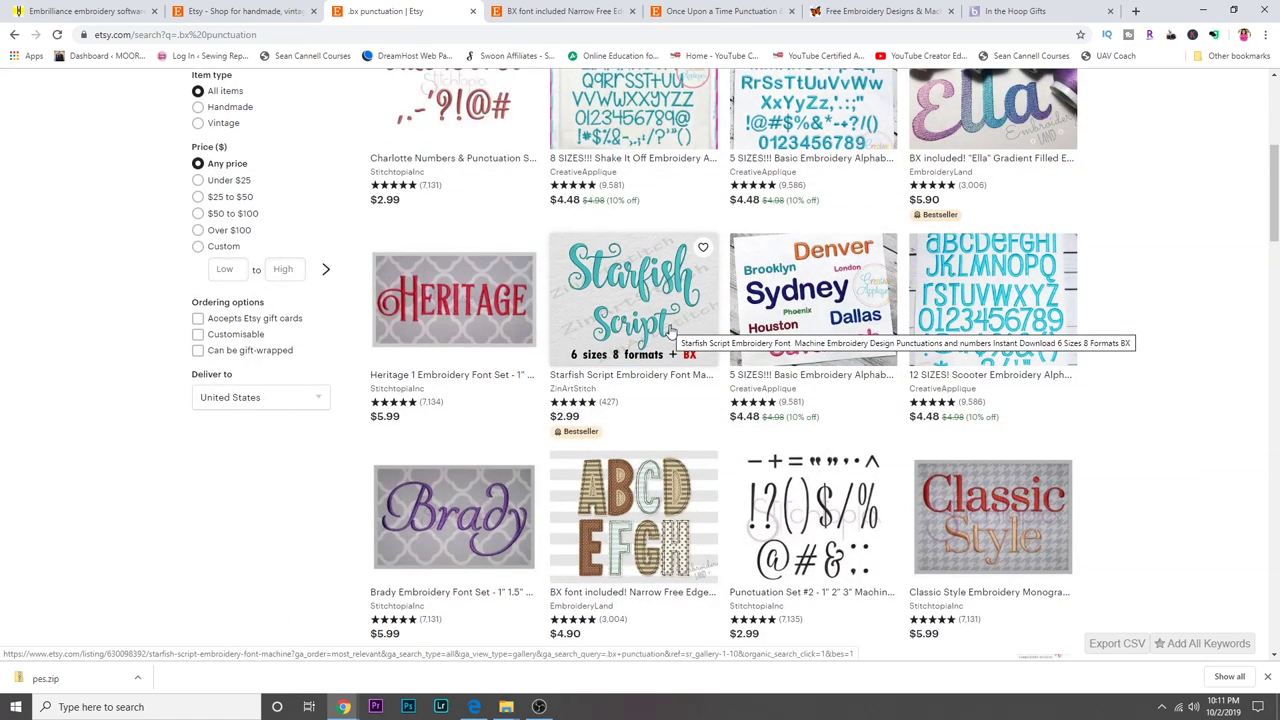
scroll(908, 349, down, 2)
scroll(908, 349, down, 4)
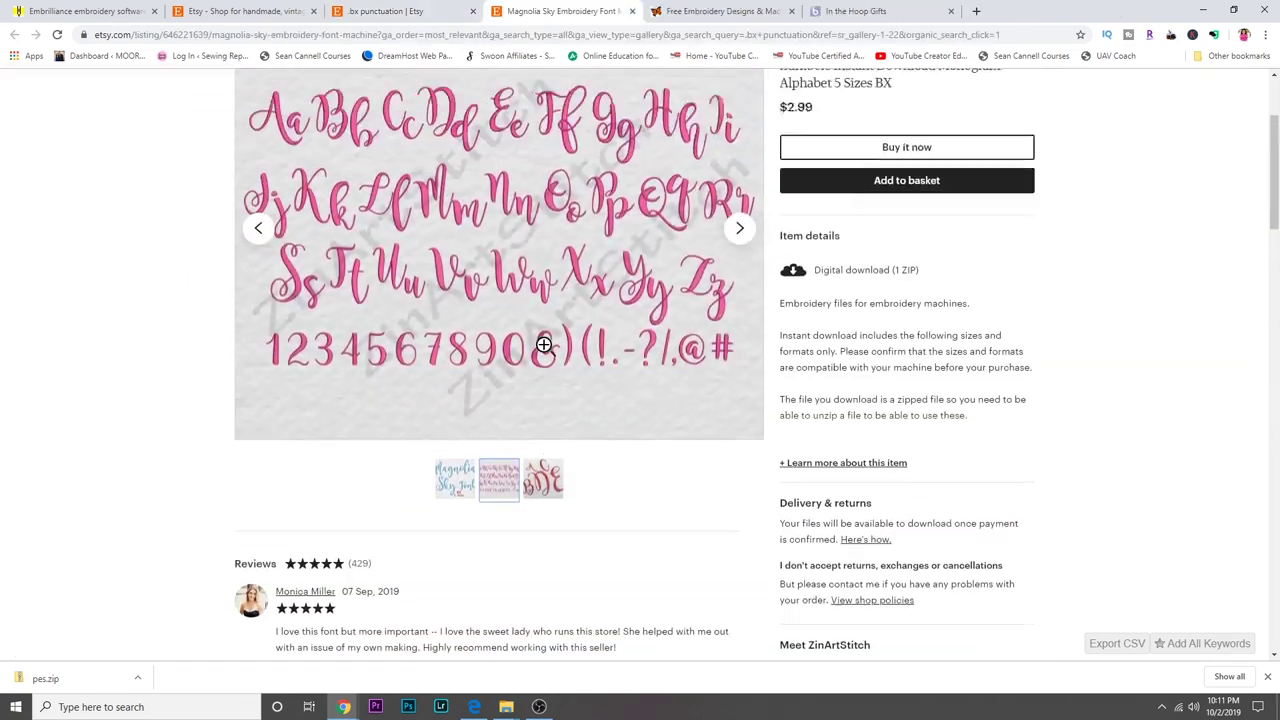
scroll(543, 345, up, 1)
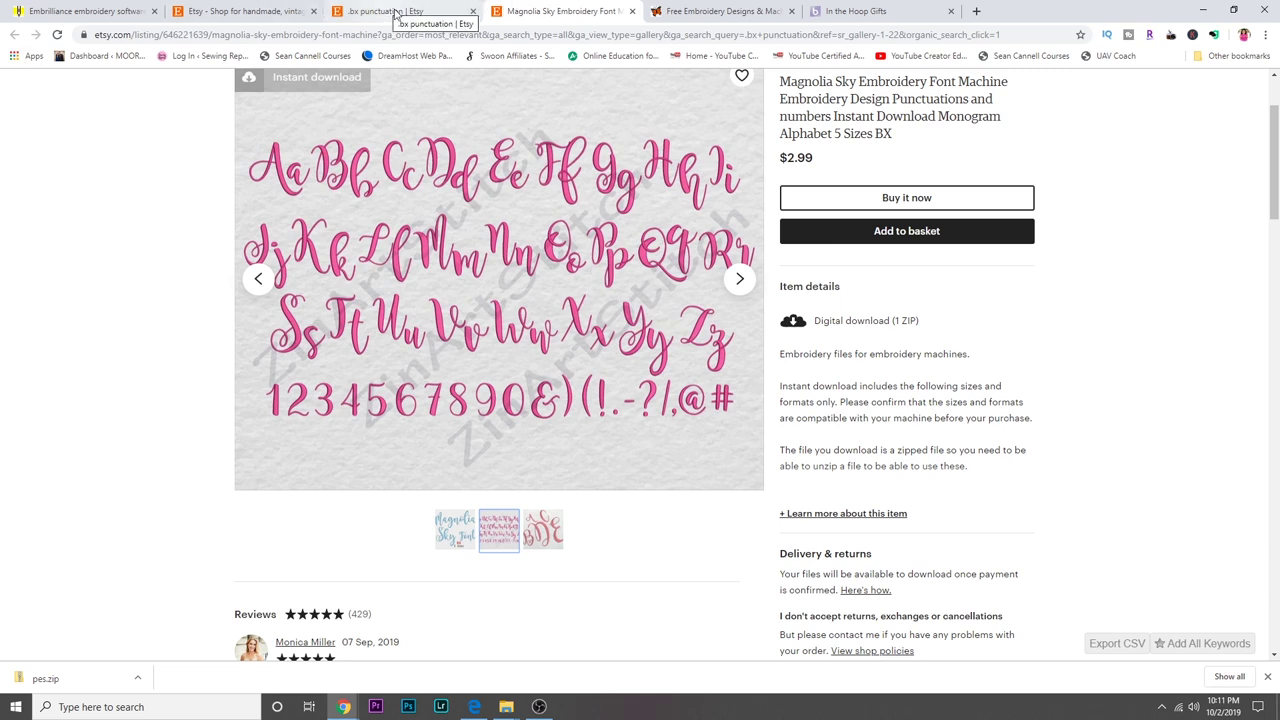
- Open the Starfish Script font listing and view its alphabet image enlarged
click(396, 12)
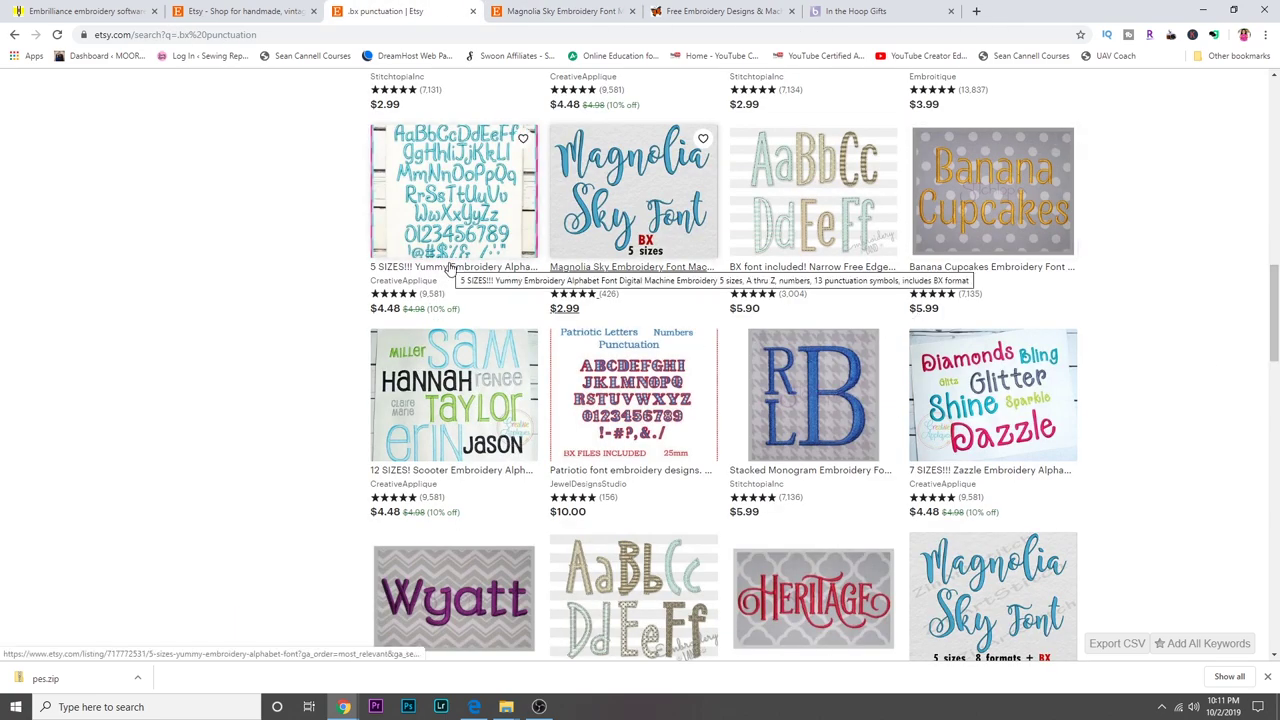
scroll(450, 268, down, 3)
scroll(743, 326, up, 8)
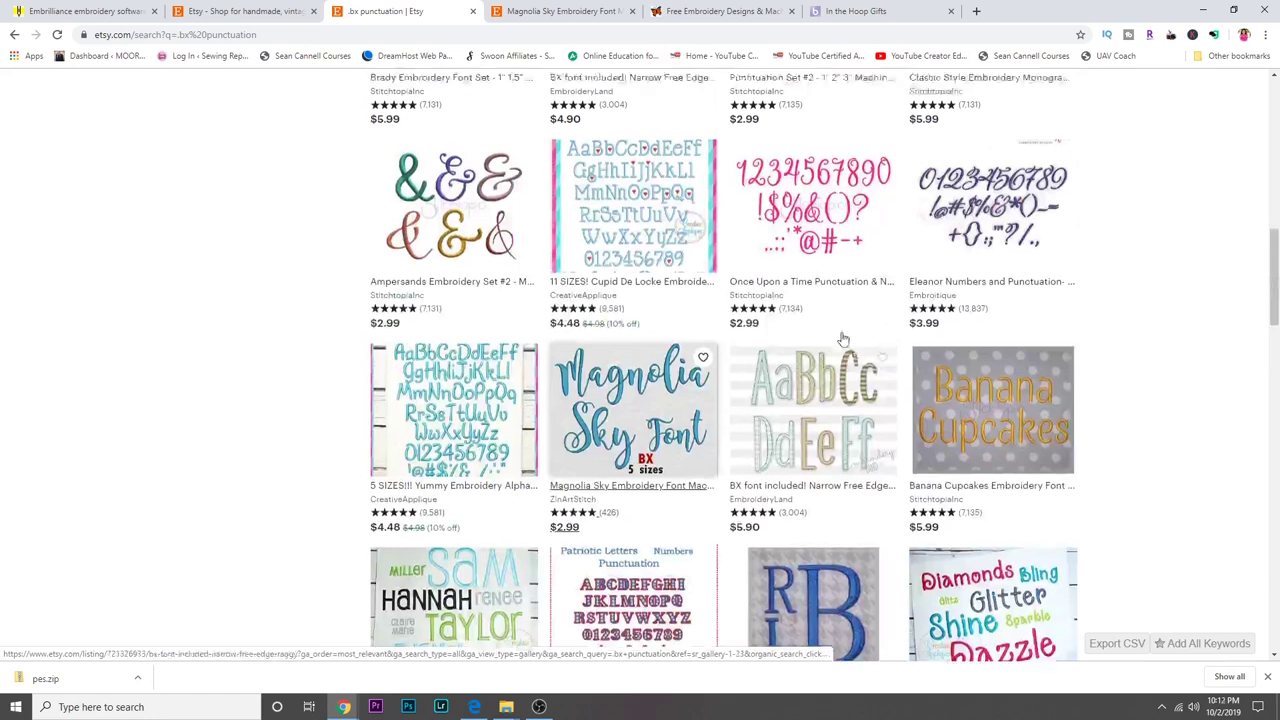
scroll(743, 326, up, 2)
click(660, 377)
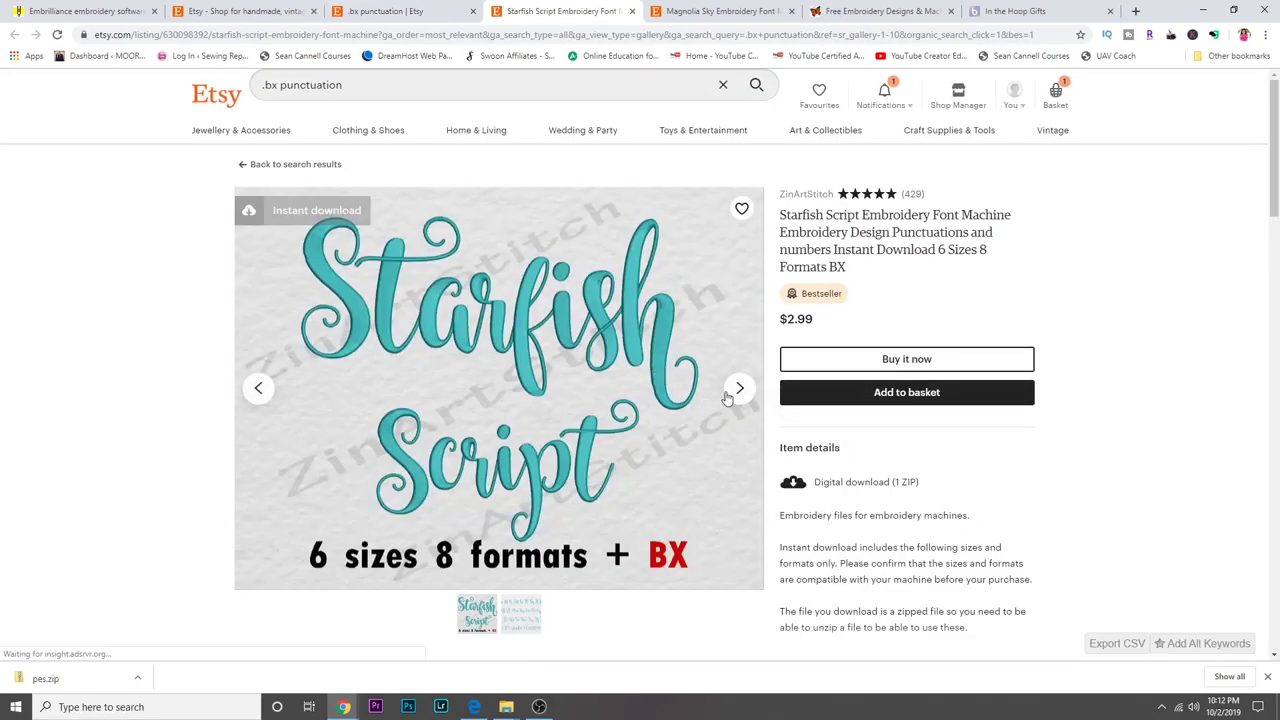
click(746, 400)
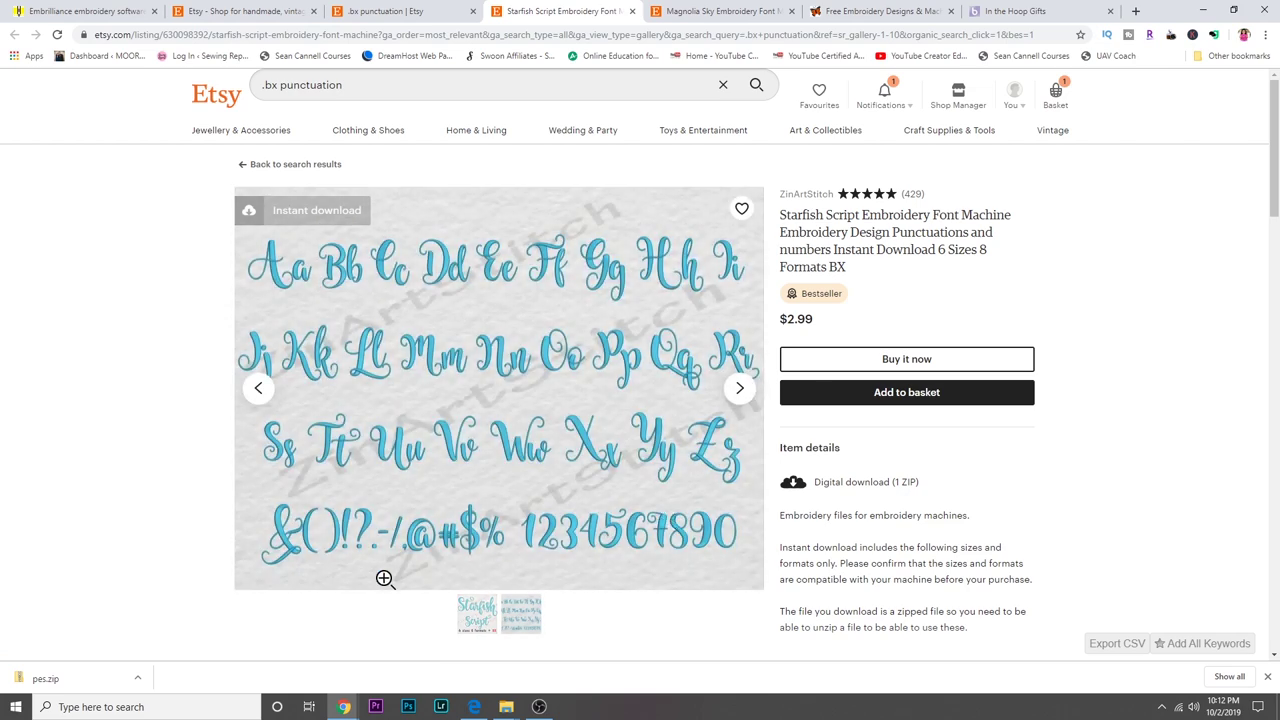
click(407, 547)
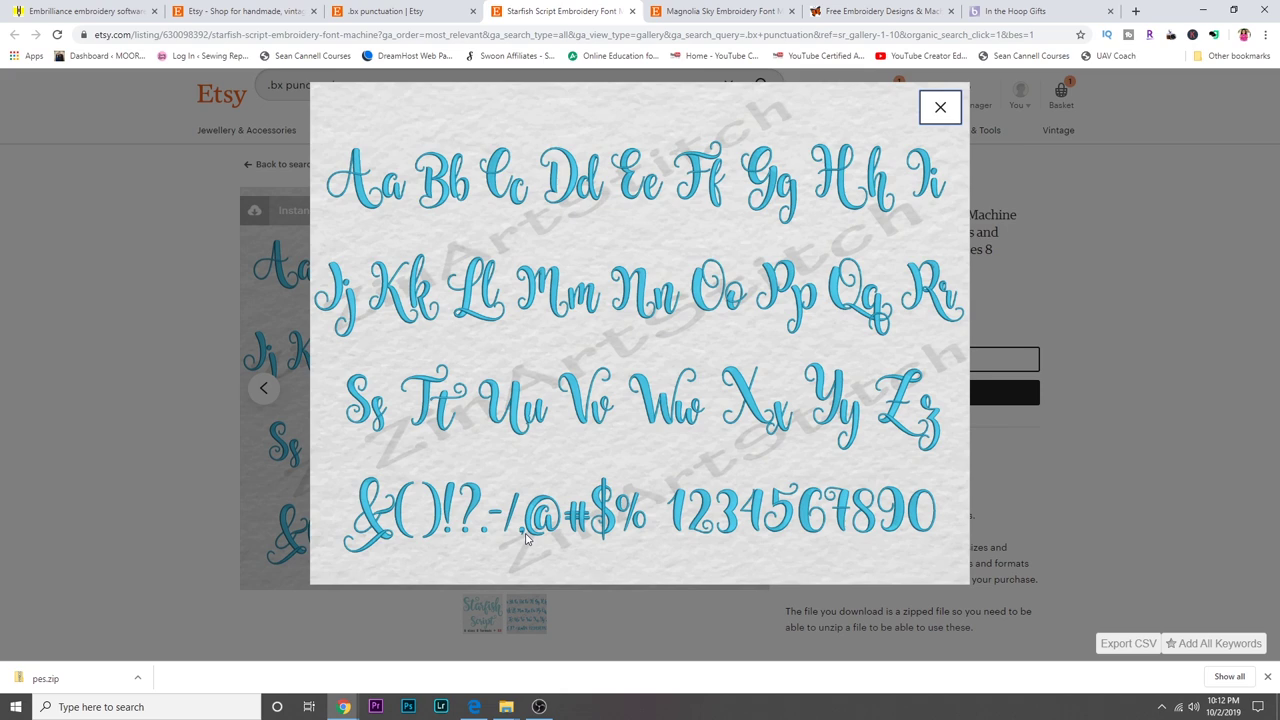
click(940, 107)
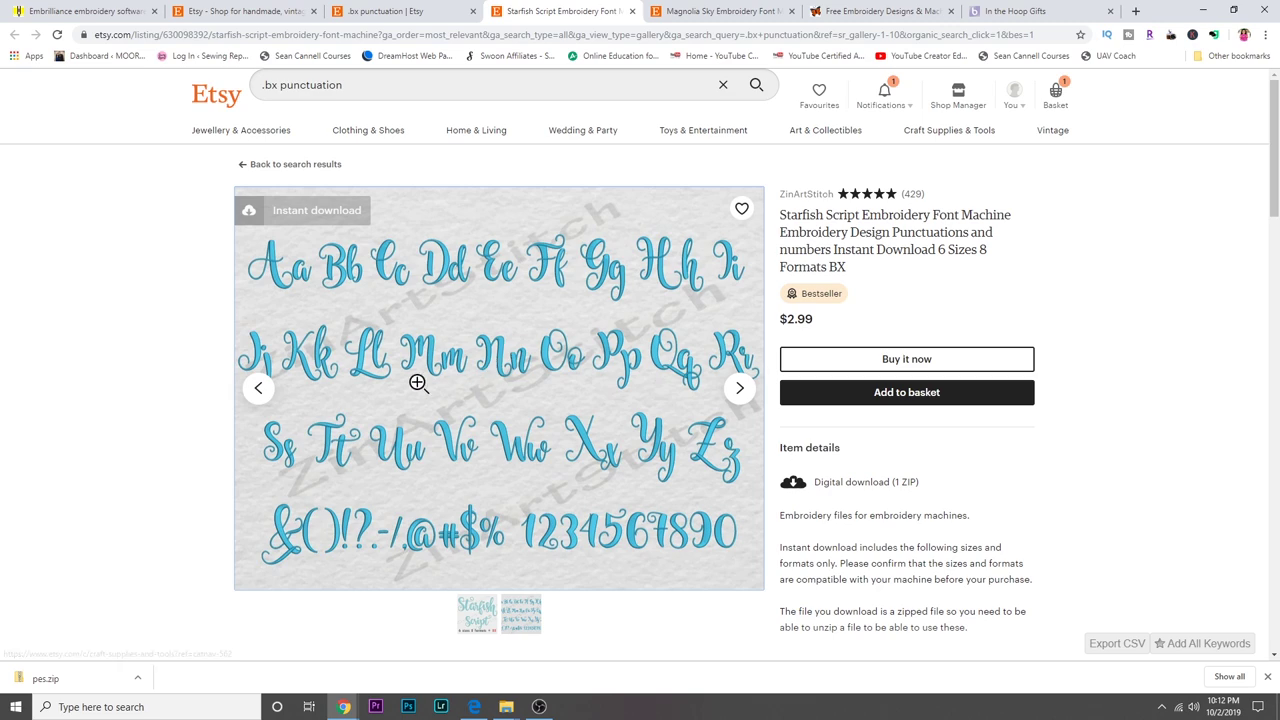
- Switch to the Lightning Script font listing to compare its alphabet
scroll(267, 400, down, 1)
scroll(267, 400, down, 2)
click(694, 11)
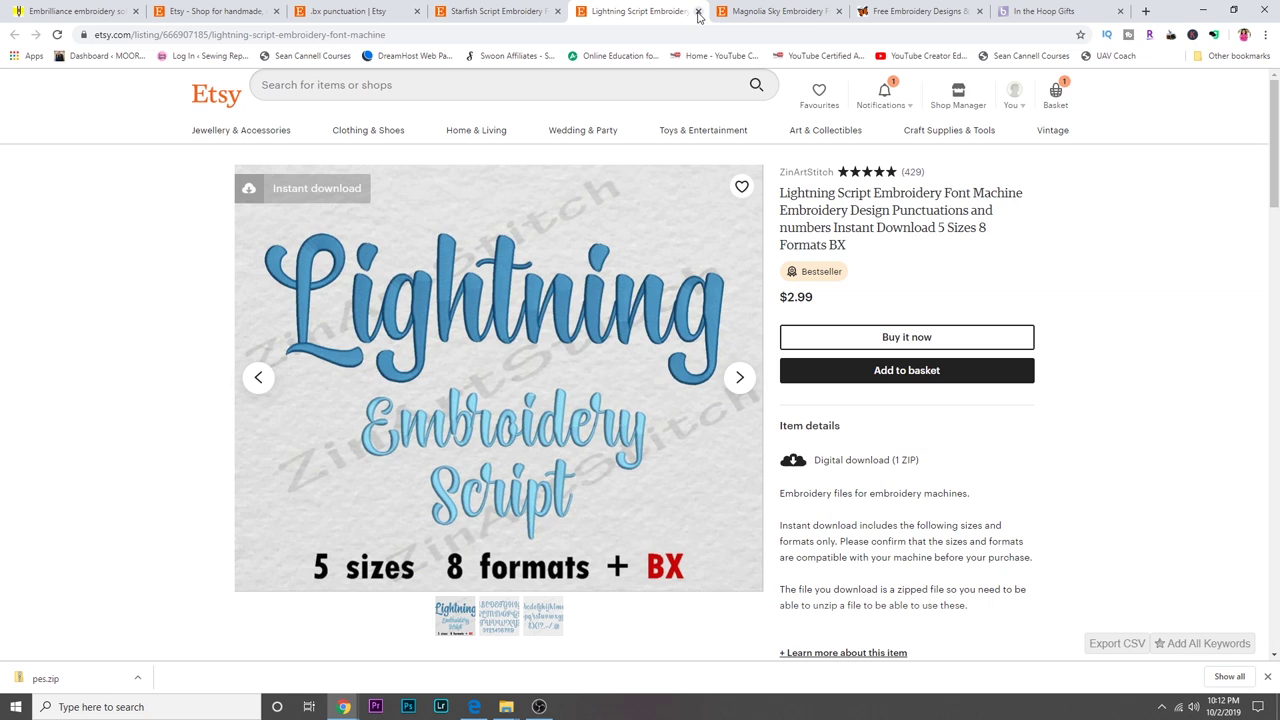
- Close the Lightning Script listing and go on to buy the Starfish Script font
click(698, 16)
click(698, 16)
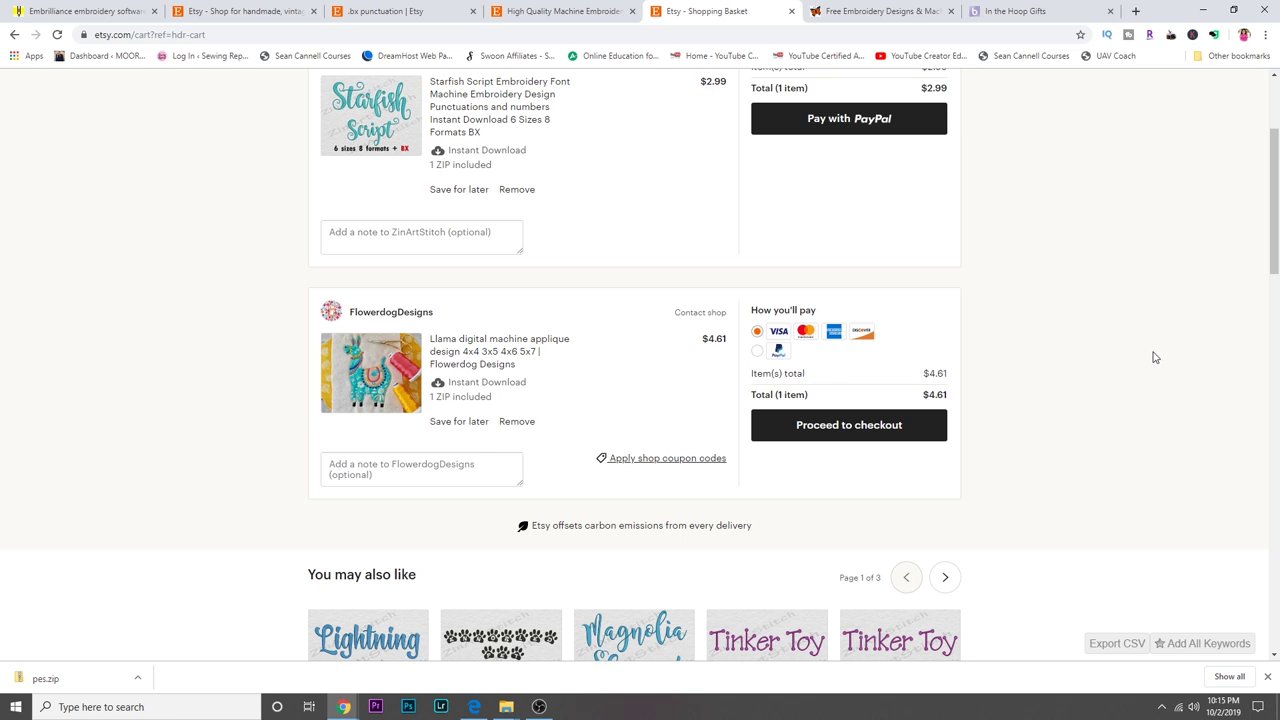
scroll(1153, 357, up, 3)
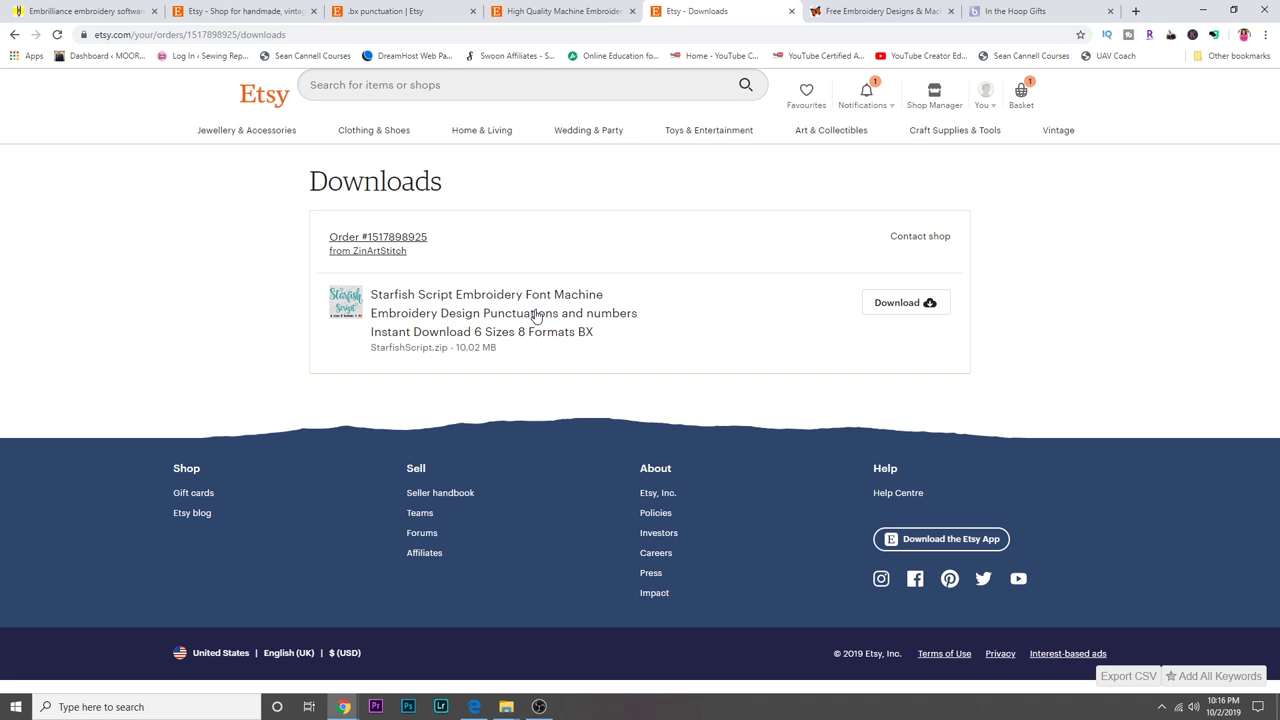
- Download the purchased Starfish Script font as StarfishScript.zip (10.02 MB)
click(928, 305)
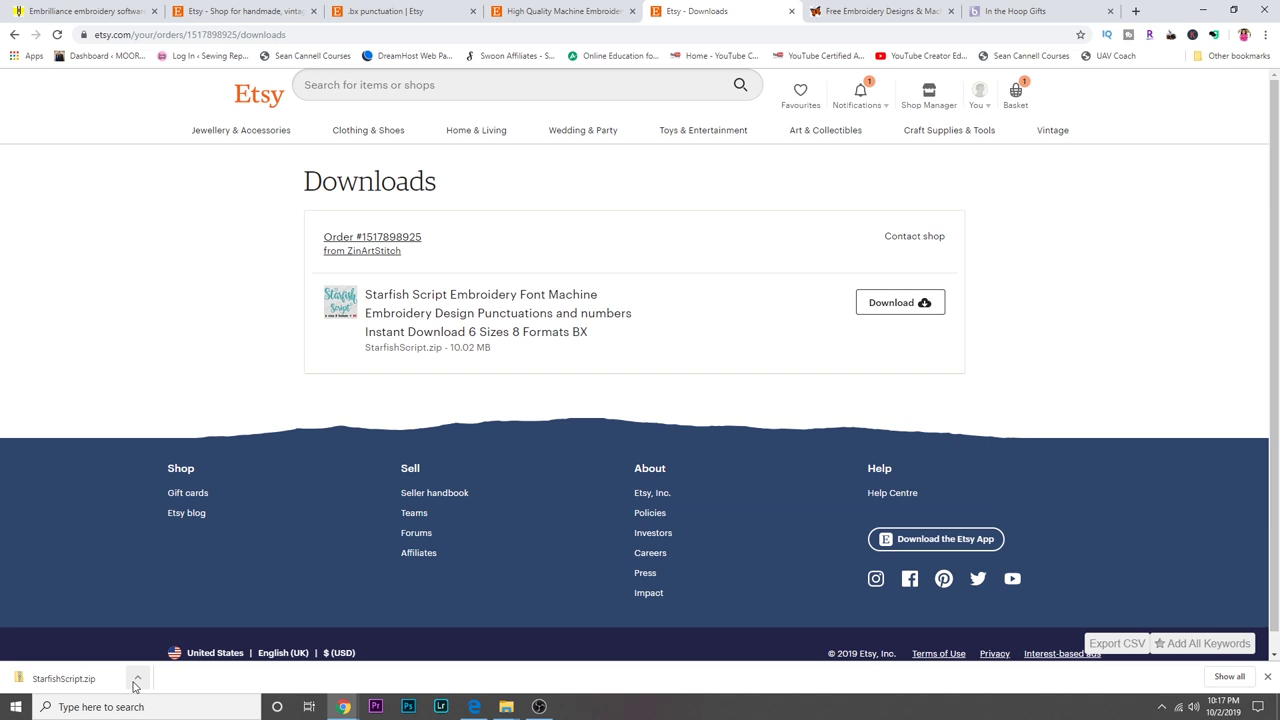
- Extract StarfishScript.zip into a StarfishScript folder in Downloads and open it
right_click(719, 229)
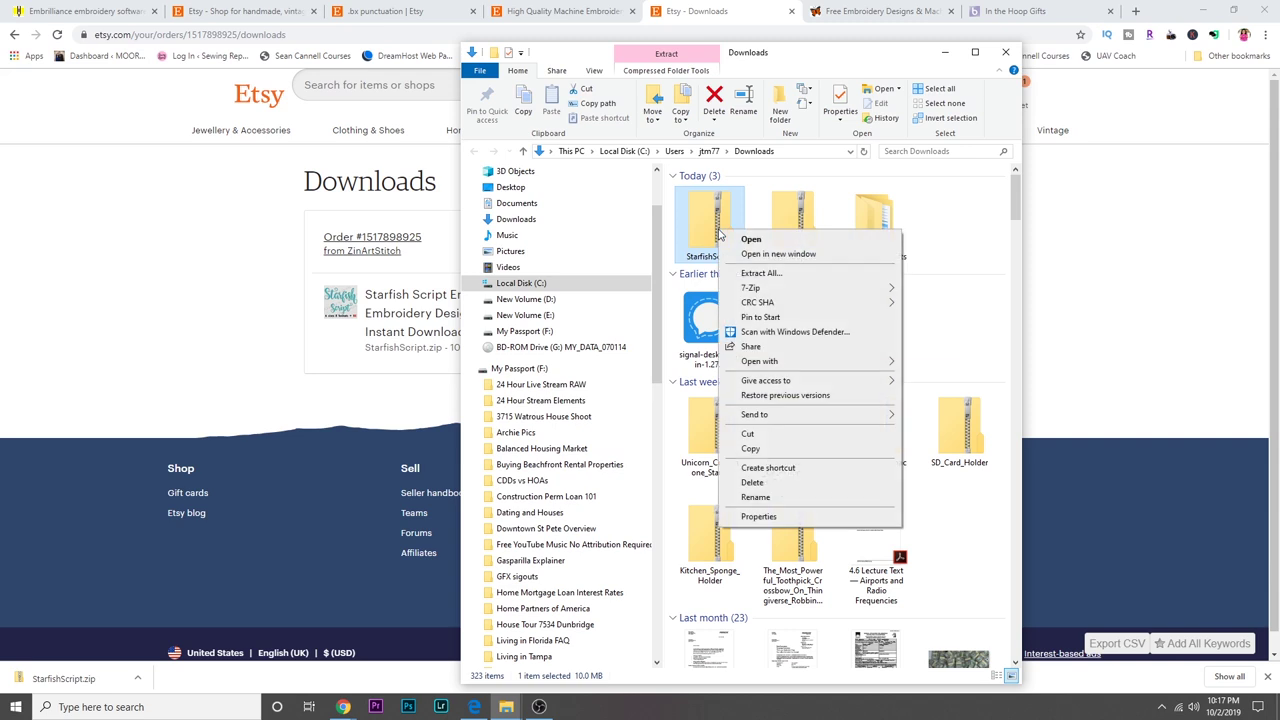
click(760, 273)
click(760, 480)
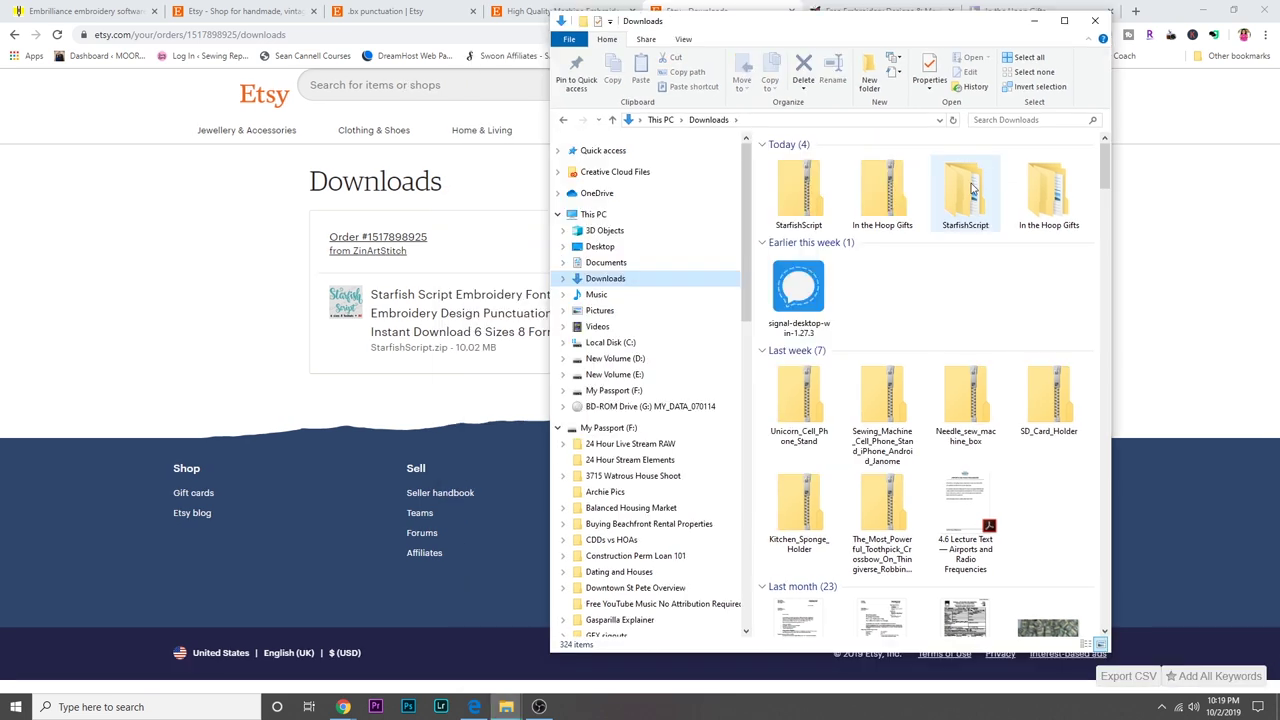
double_click(976, 190)
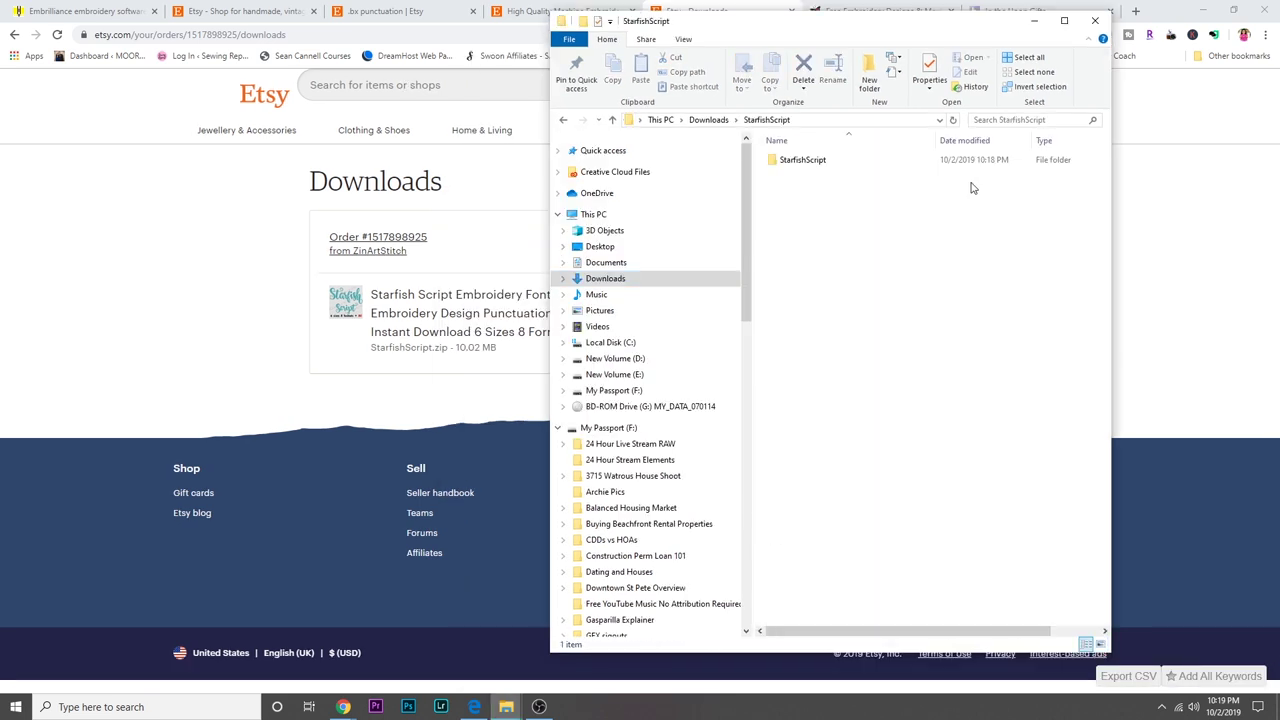
- Delete the leftover In the Hoop Gifts zip and folder from Downloads, then reopen StarfishScript
click(562, 119)
double_click(1045, 200)
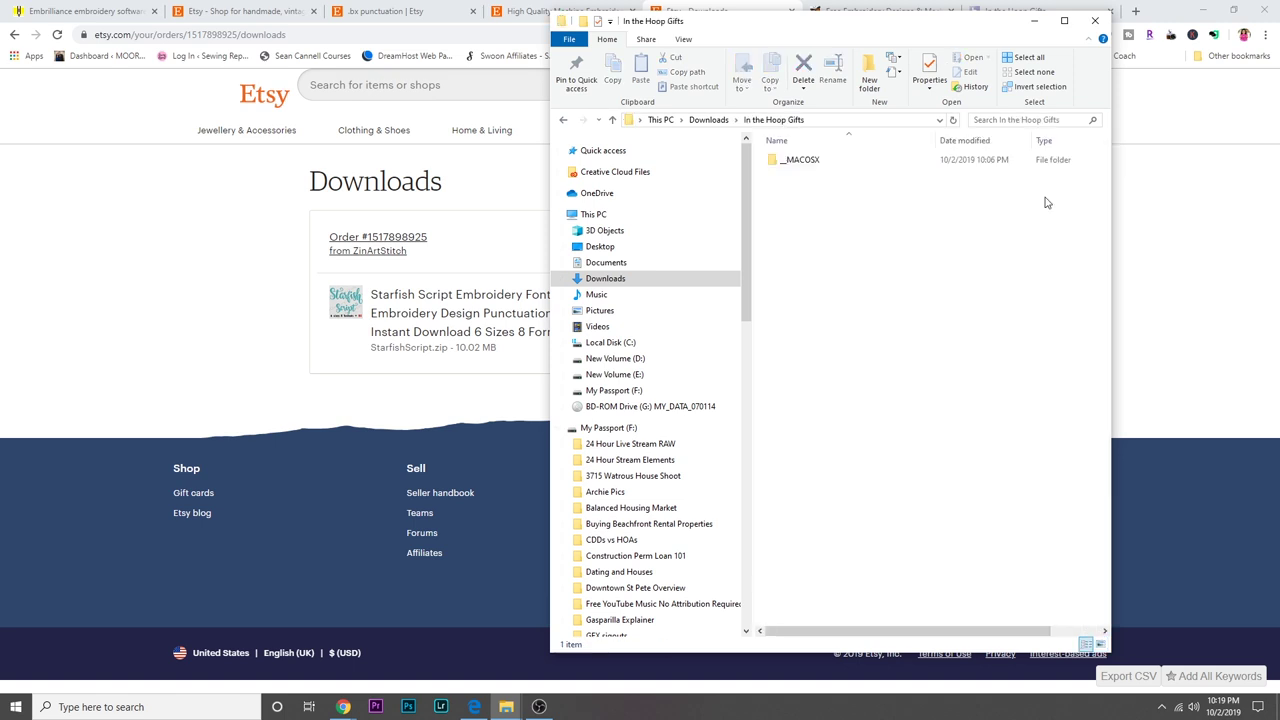
click(562, 119)
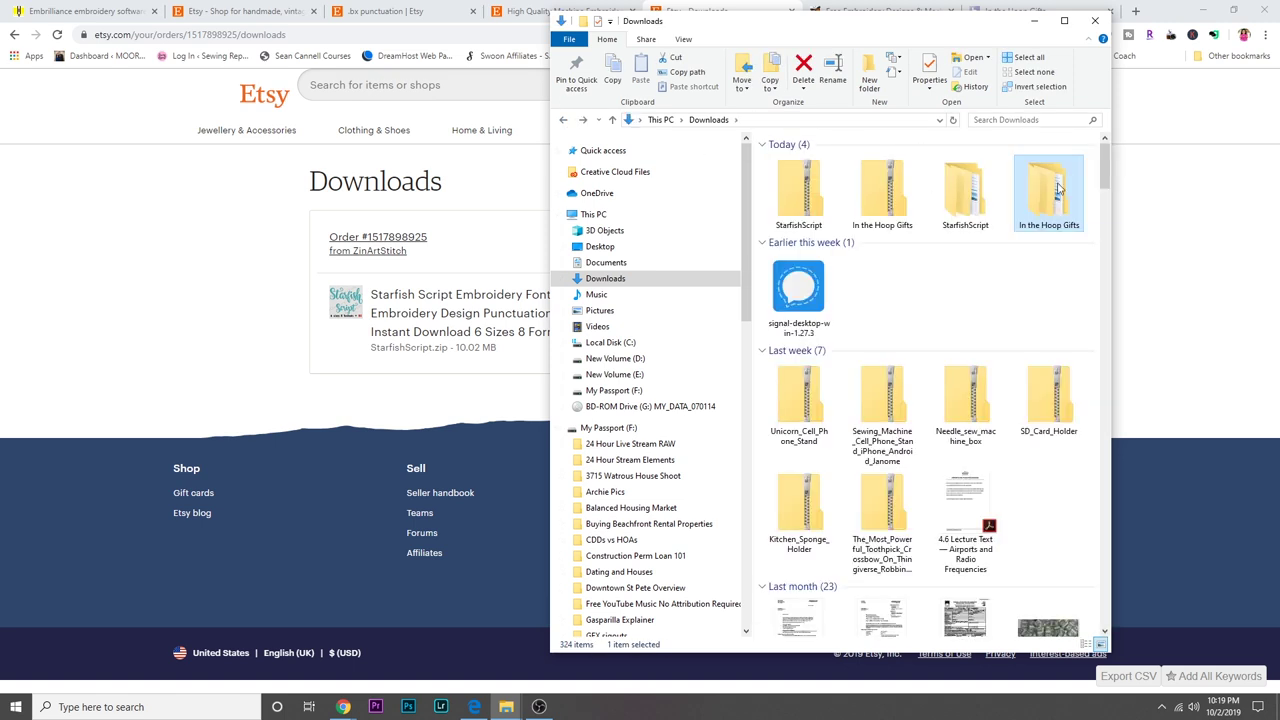
ctrl+click(880, 203)
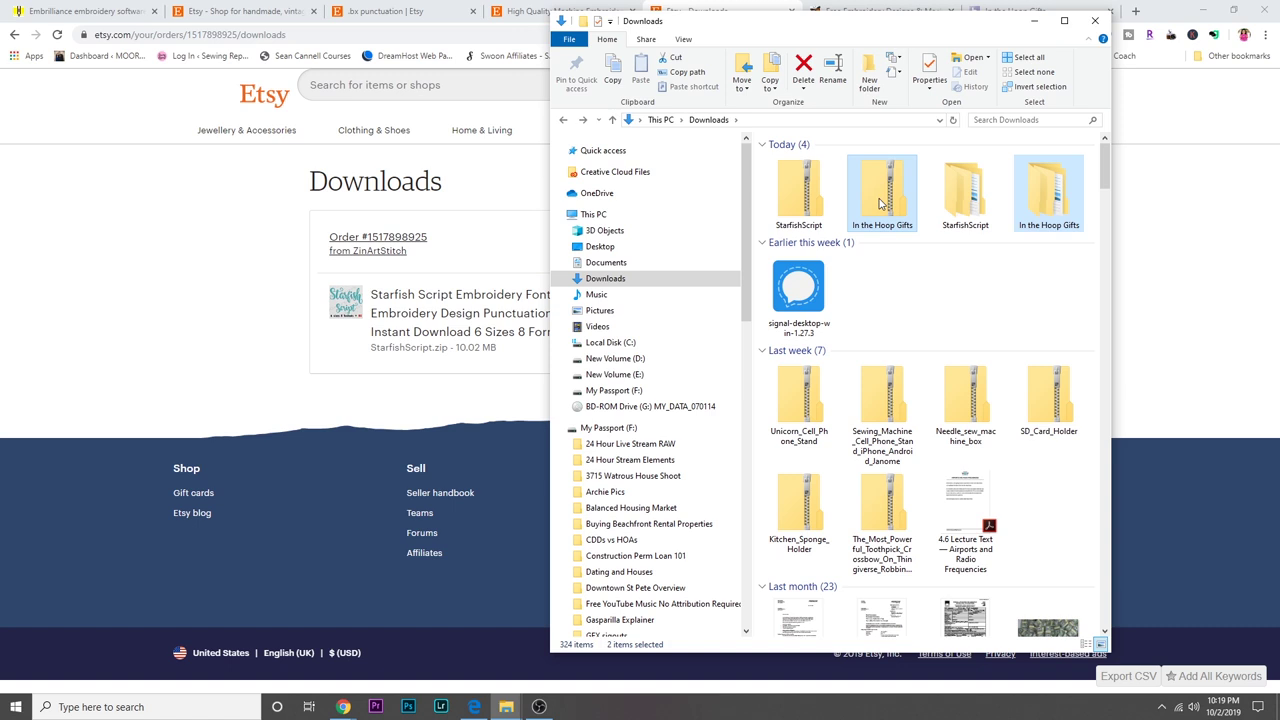
key(Delete)
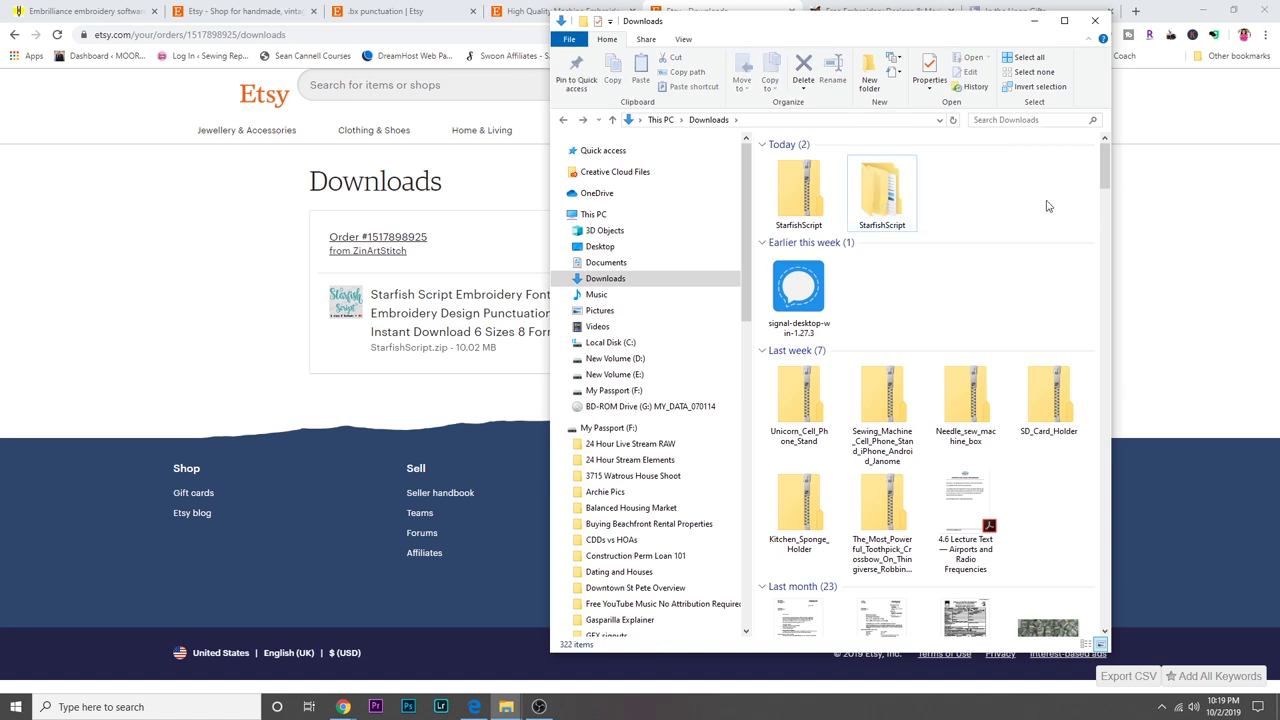
double_click(882, 190)
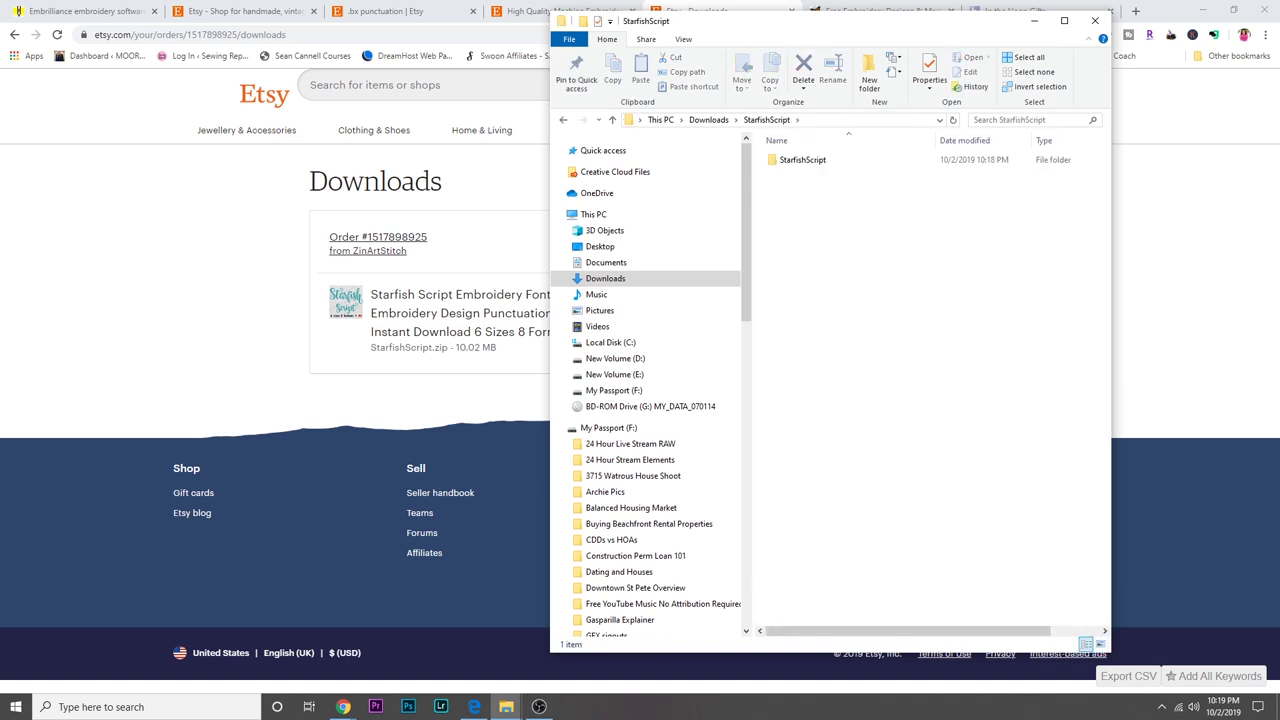
- Move the StarfishScript folder from Downloads into Desktop\Embroidery Files, redoing a misplaced drop
key(alt+Tab)
drag(391, 51, 296, 48)
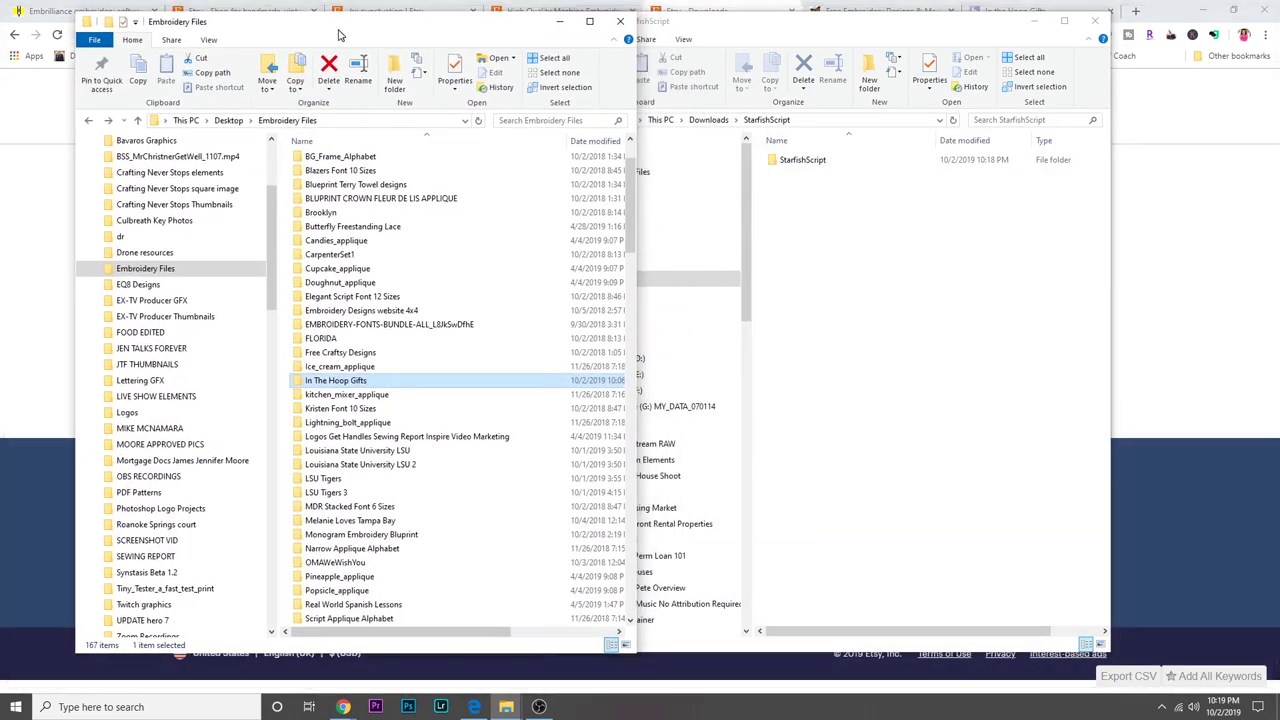
drag(800, 160, 142, 272)
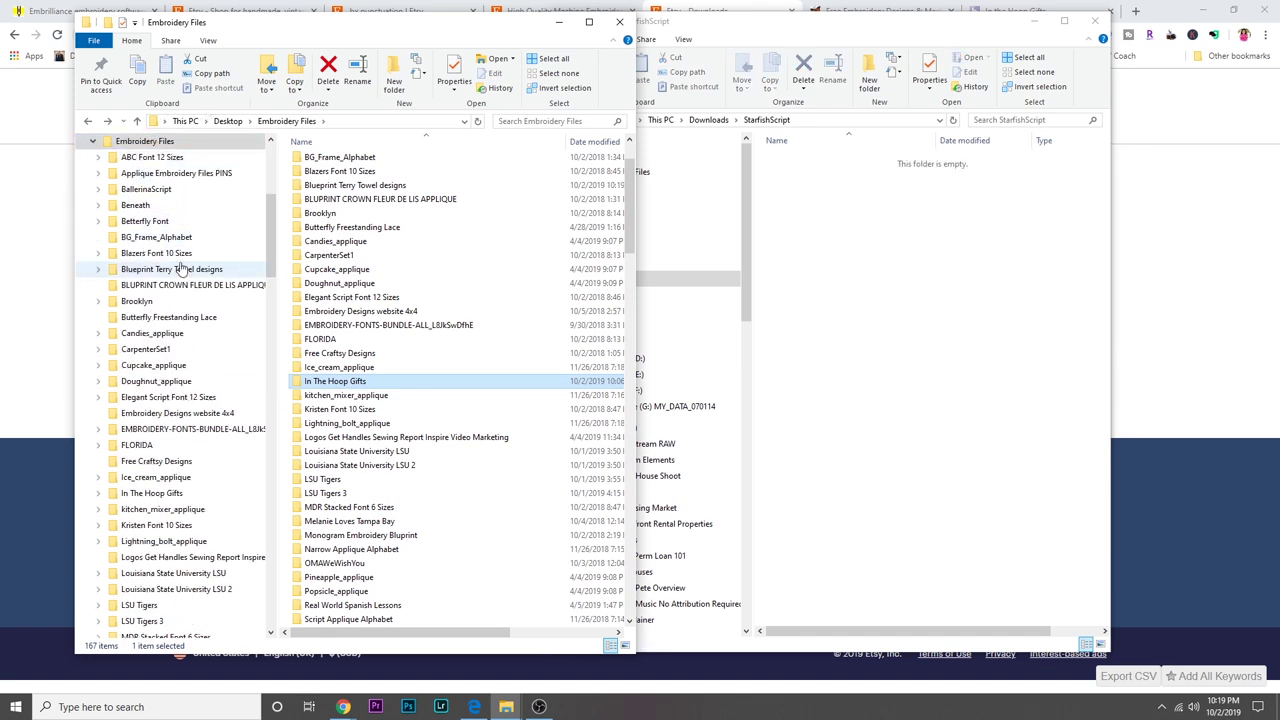
scroll(170, 270, down, 6)
scroll(170, 270, down, 4)
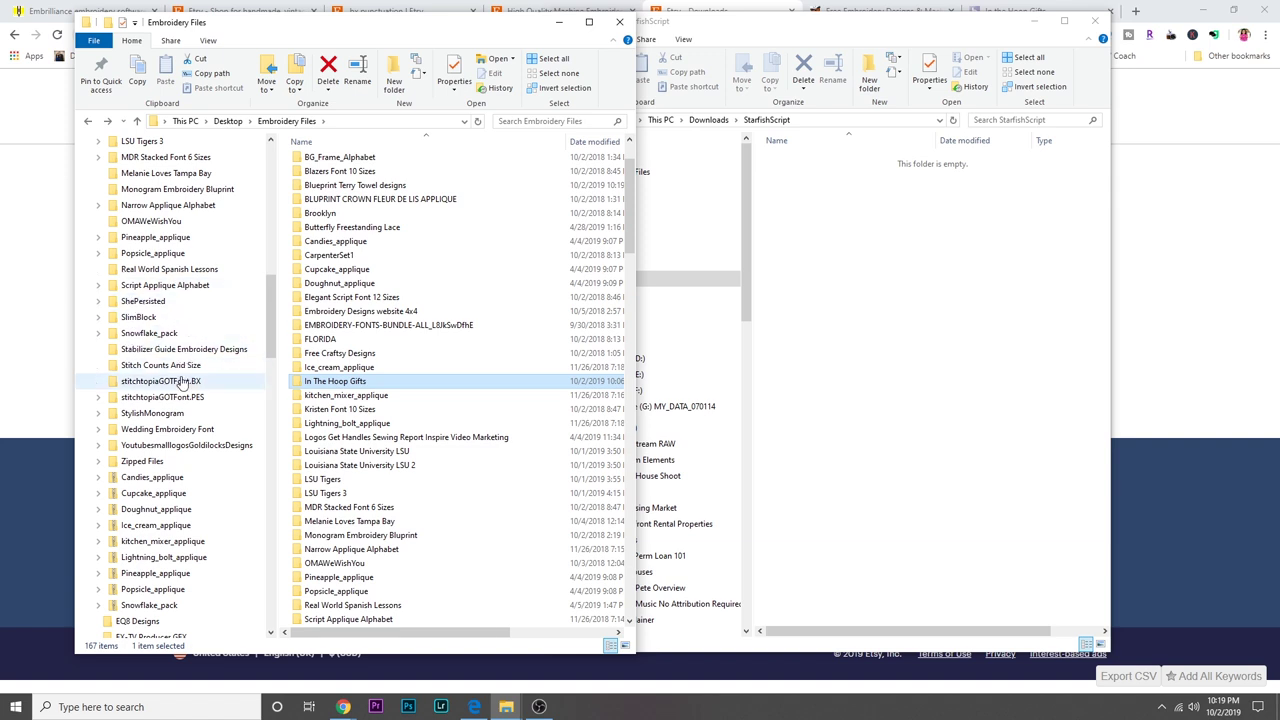
key(alt+Left)
click(818, 160)
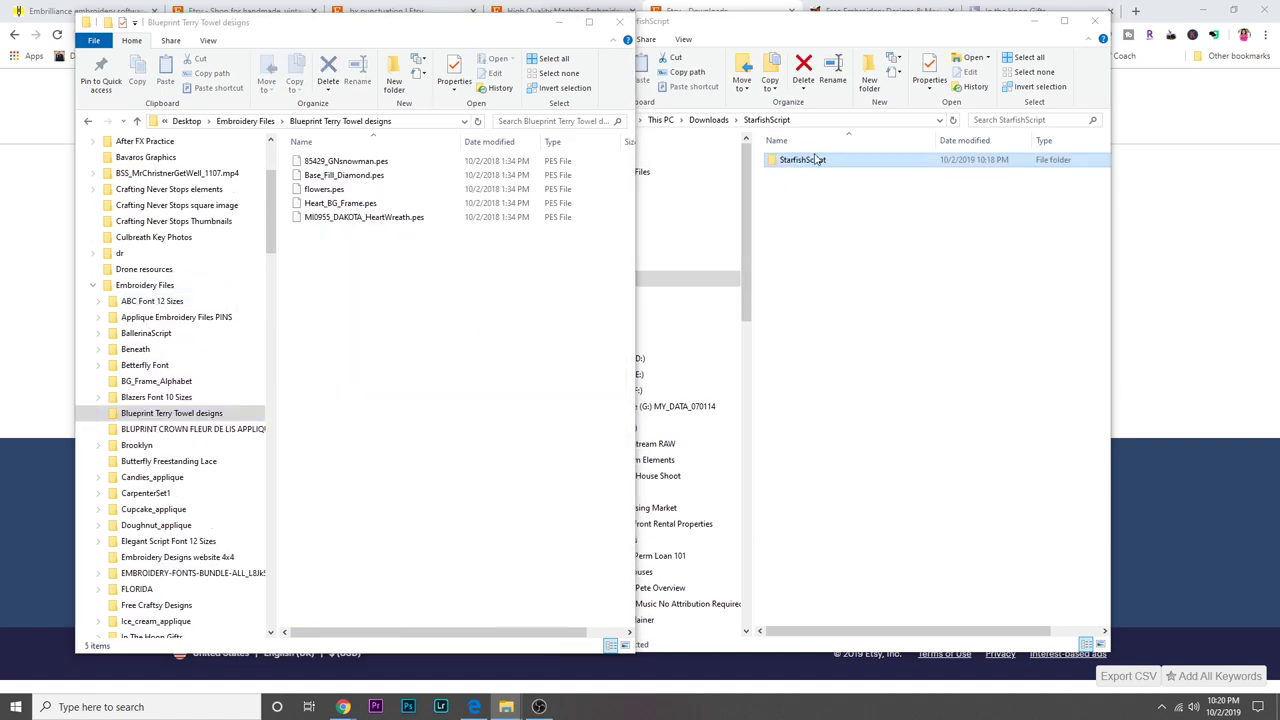
drag(818, 160, 123, 290)
key(alt+Right)
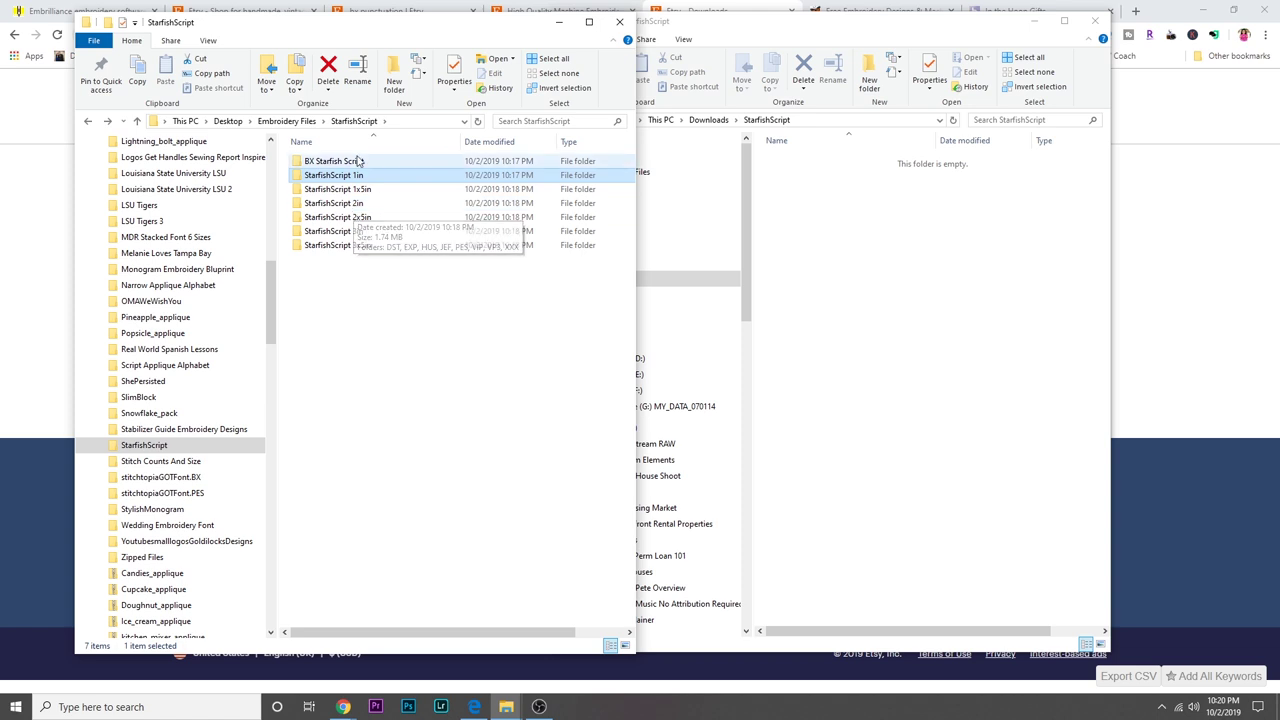
- Open StarfishScript's BX Starfish Script folder of ZAS installers and minimize the empty Downloads window
click(341, 248)
double_click(341, 248)
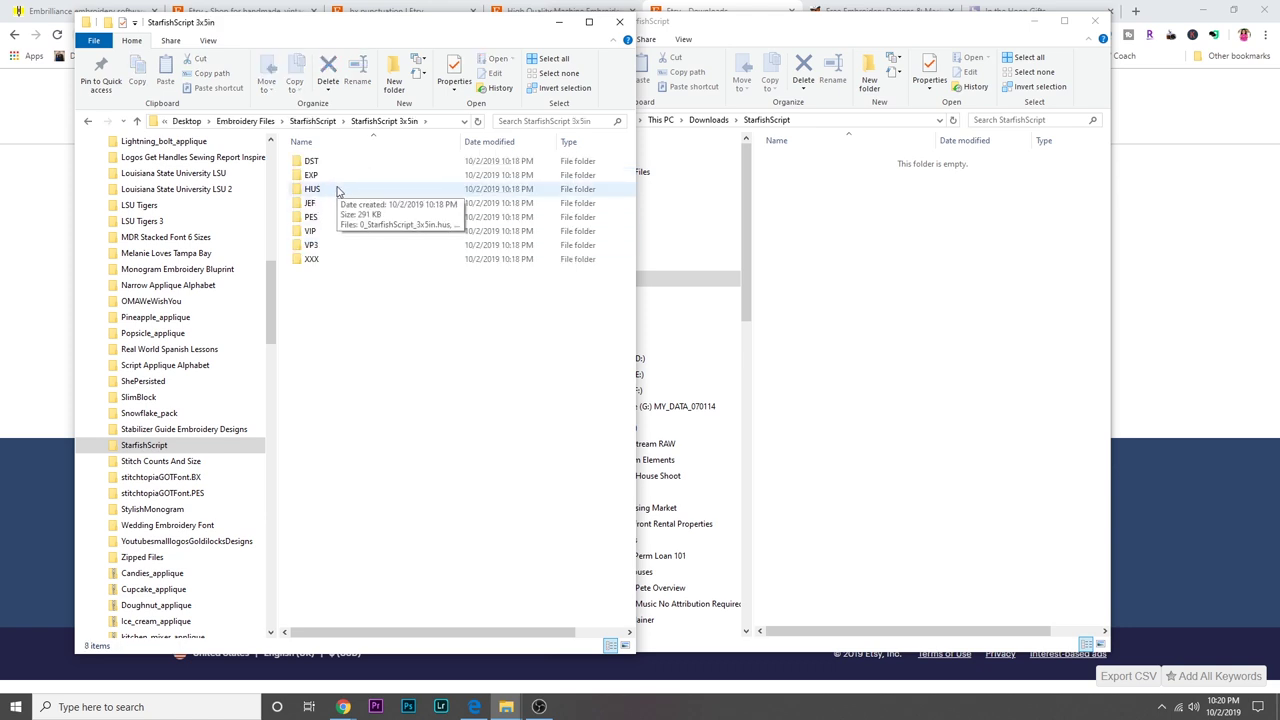
click(87, 121)
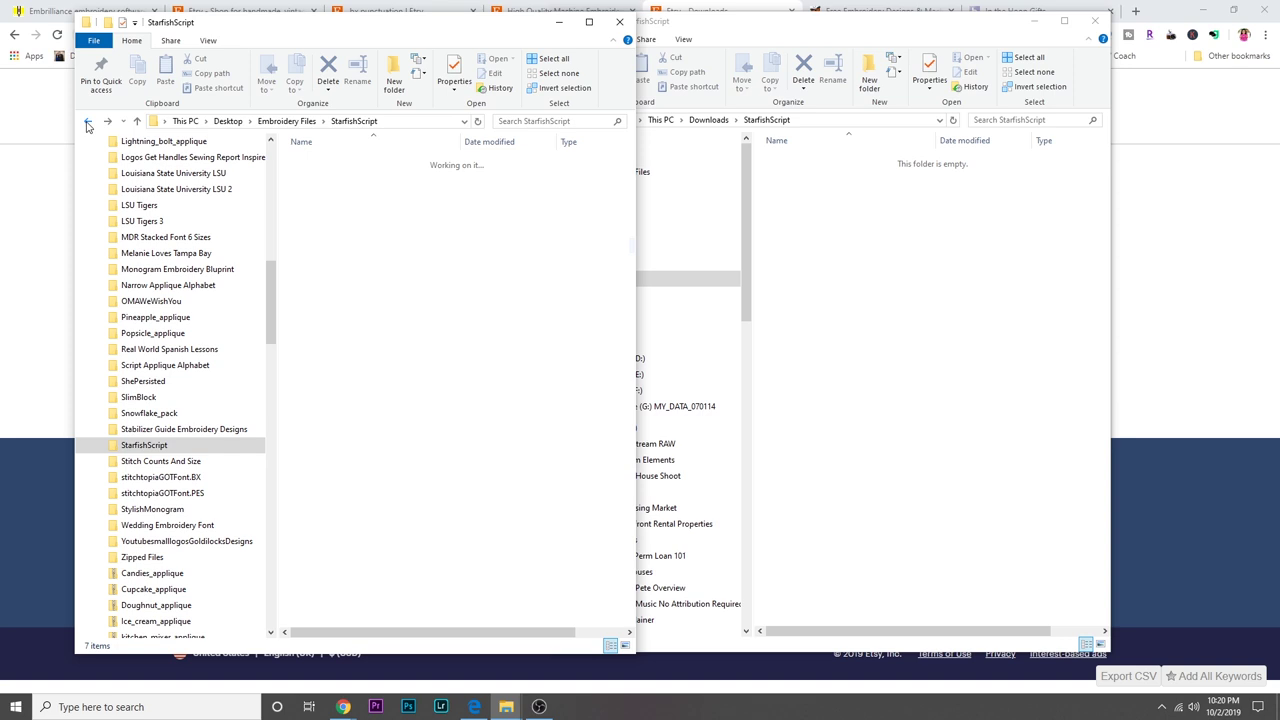
double_click(334, 161)
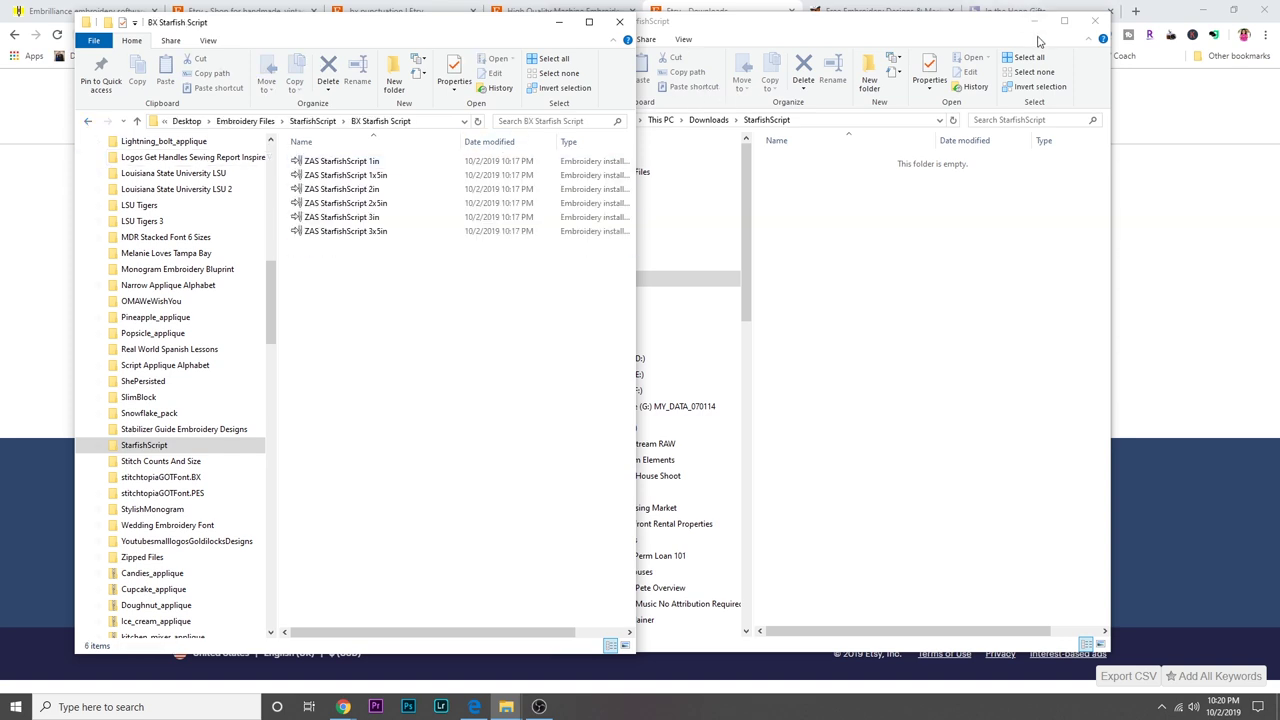
click(1003, 30)
click(1036, 22)
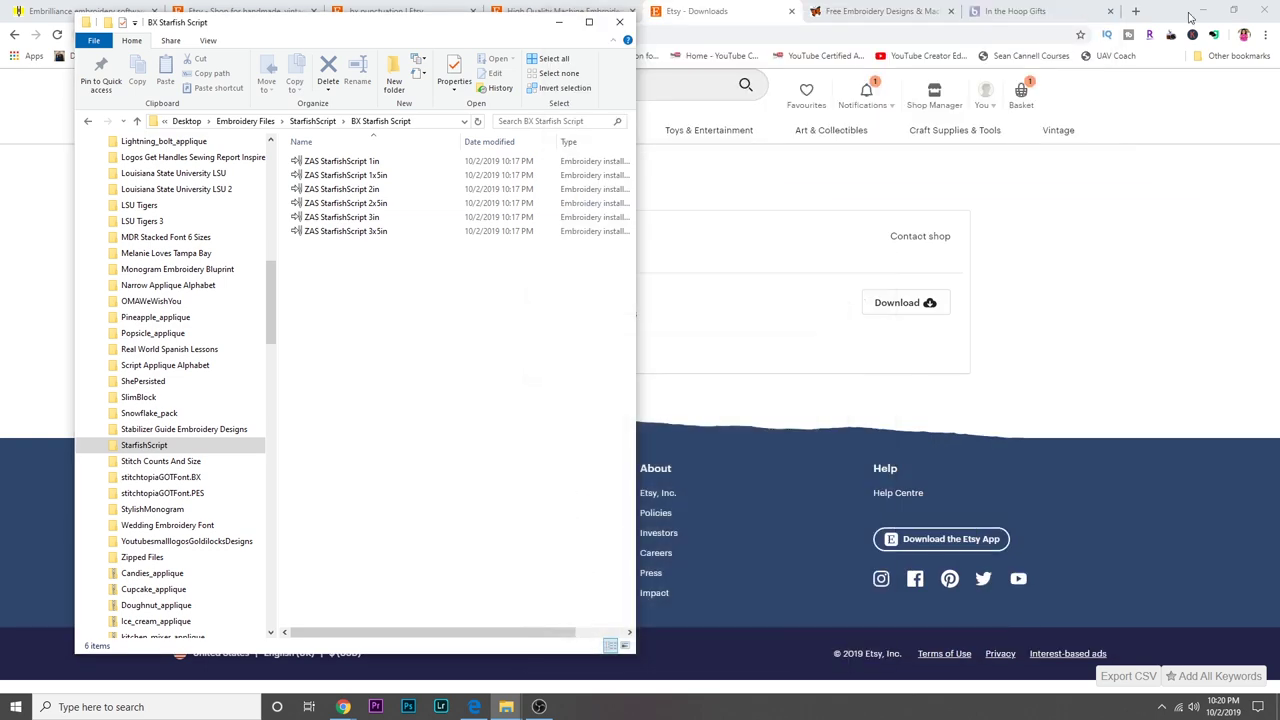
- Launch Embrilliance from the desktop and skip the serial number so it runs in Express Mode
click(1205, 12)
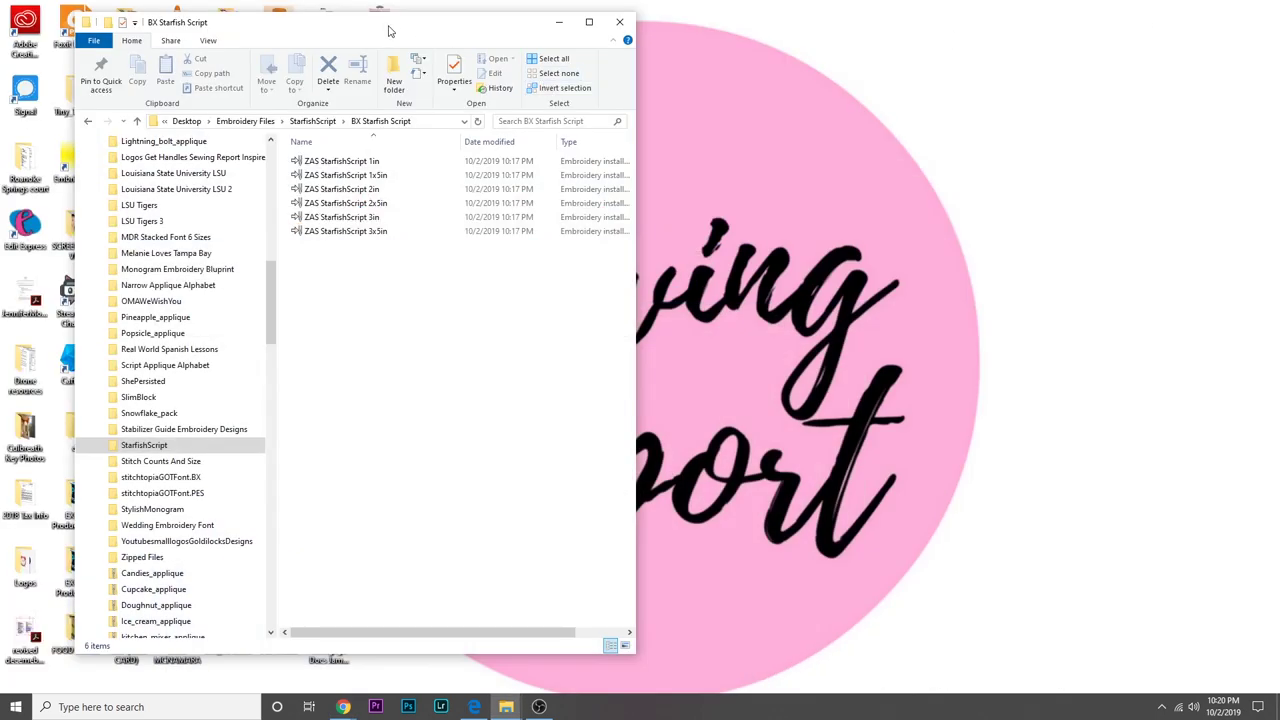
drag(390, 30, 1279, 70)
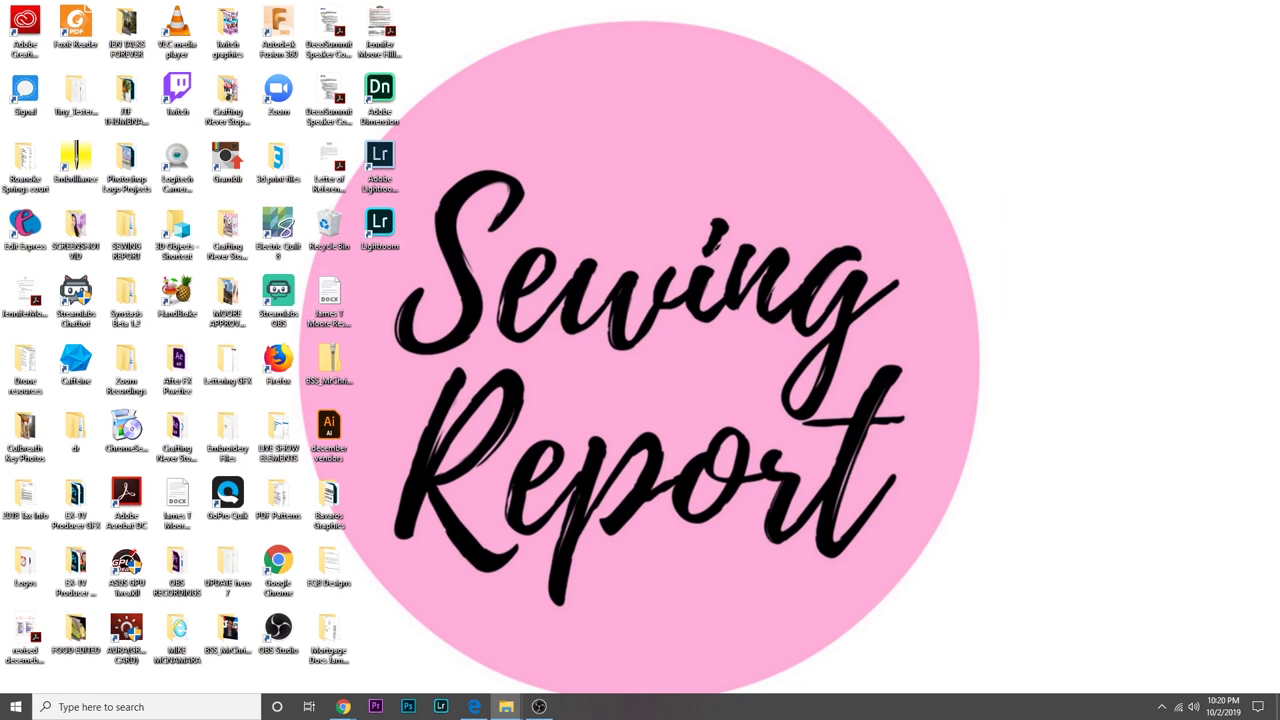
double_click(83, 166)
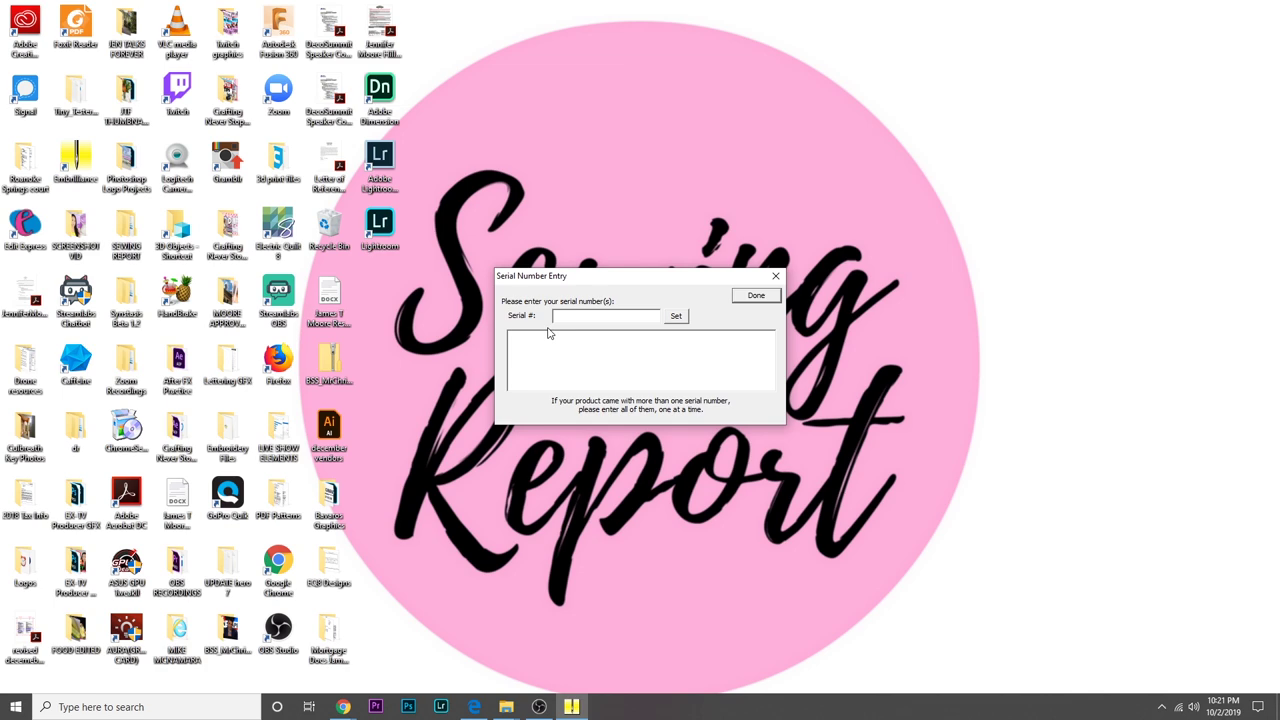
click(753, 296)
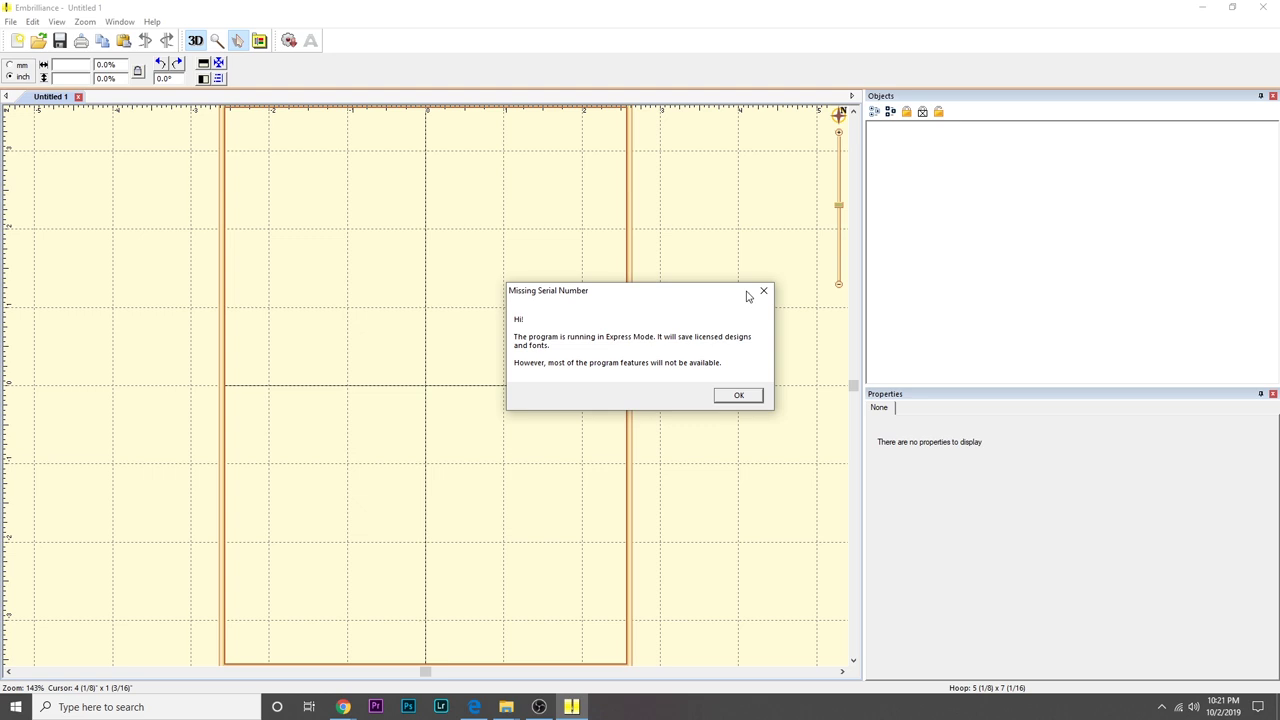
- Dismiss the Express Mode notice, add an ABC lettering object, browse fonts, and return to the BX Starfish Script folder
click(750, 397)
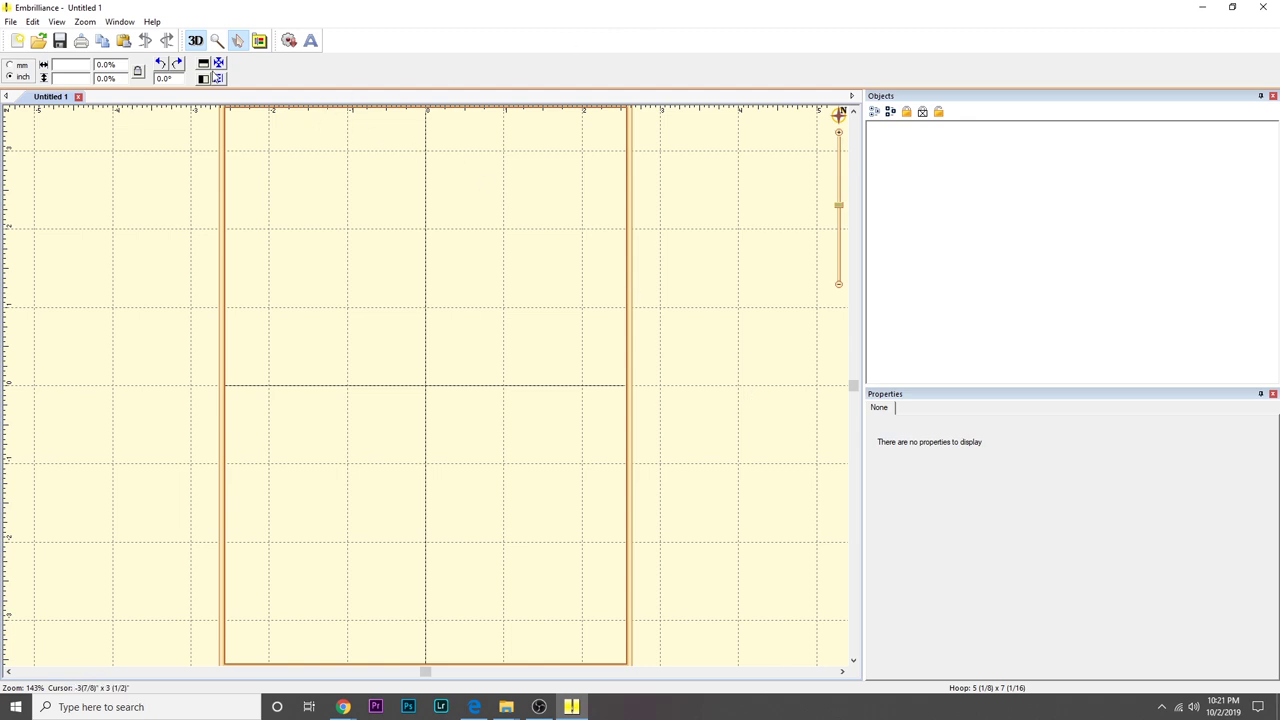
click(310, 42)
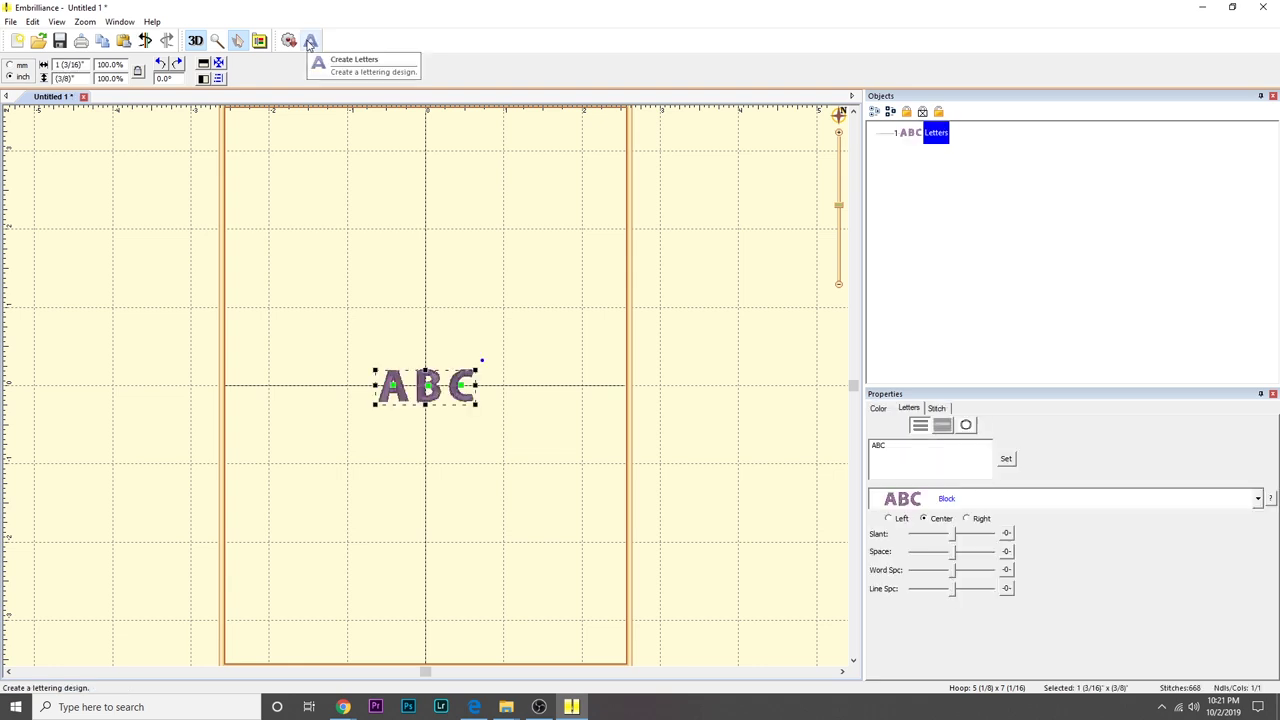
click(1257, 499)
scroll(1060, 557, down, 10)
scroll(1060, 556, up, 15)
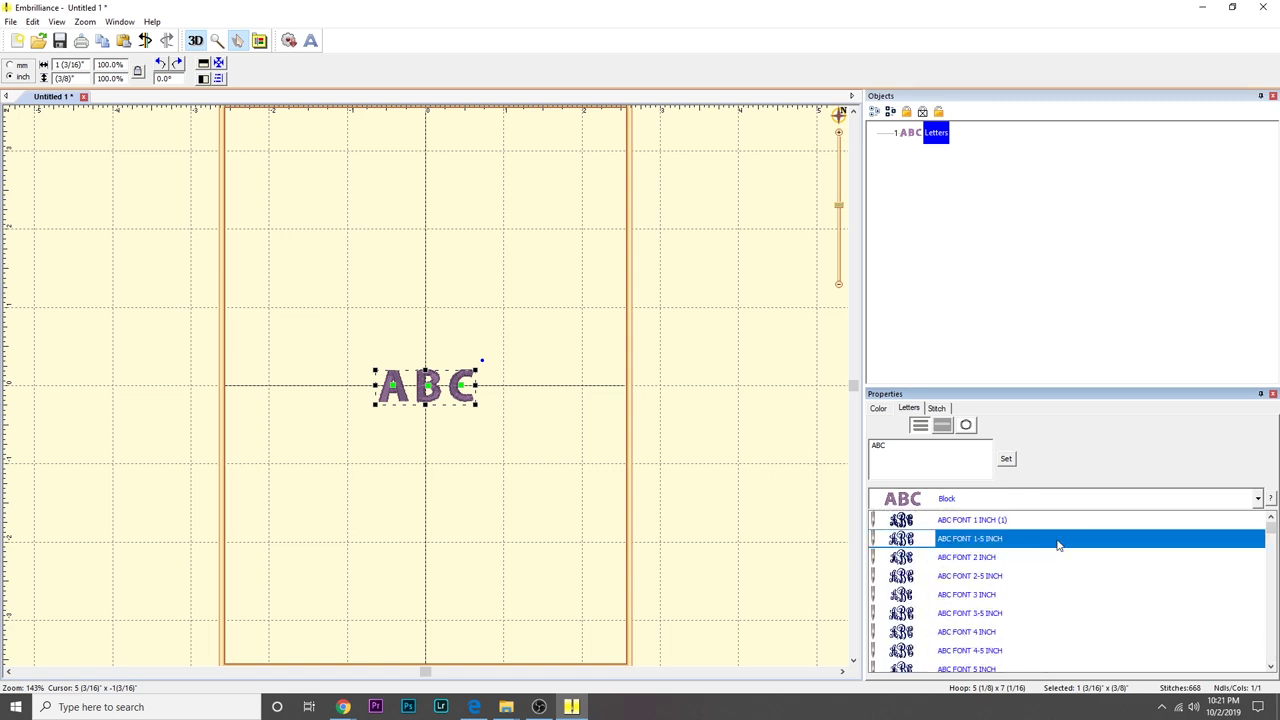
key(alt+Tab)
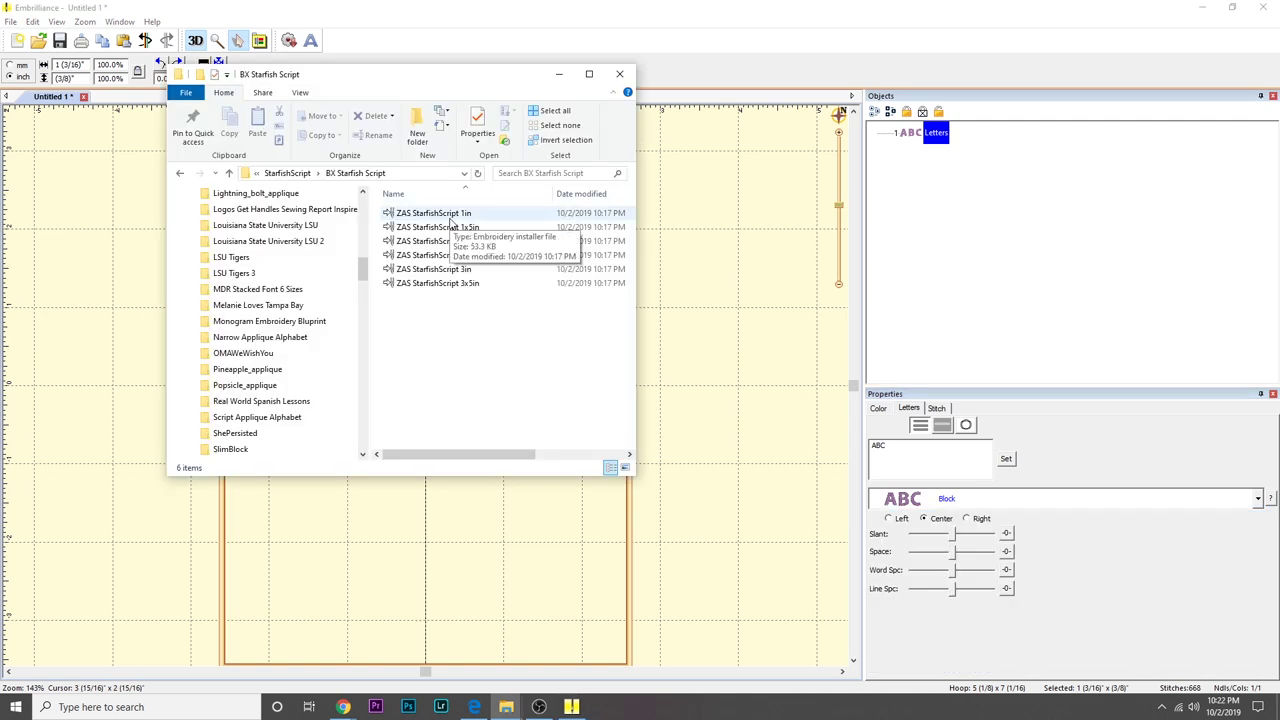
- Install the ZAS StarfishScript 1in, 1x5in and 2x5in font files
drag(425, 214, 838, 360)
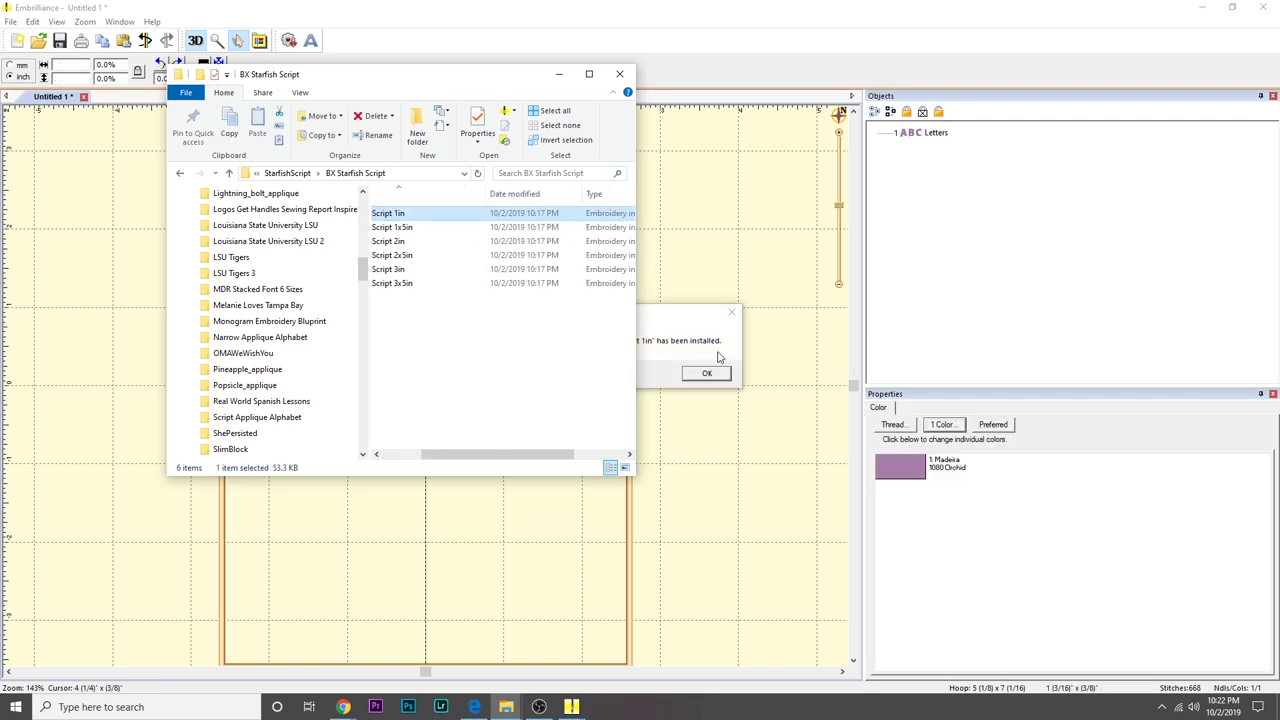
drag(728, 317, 784, 304)
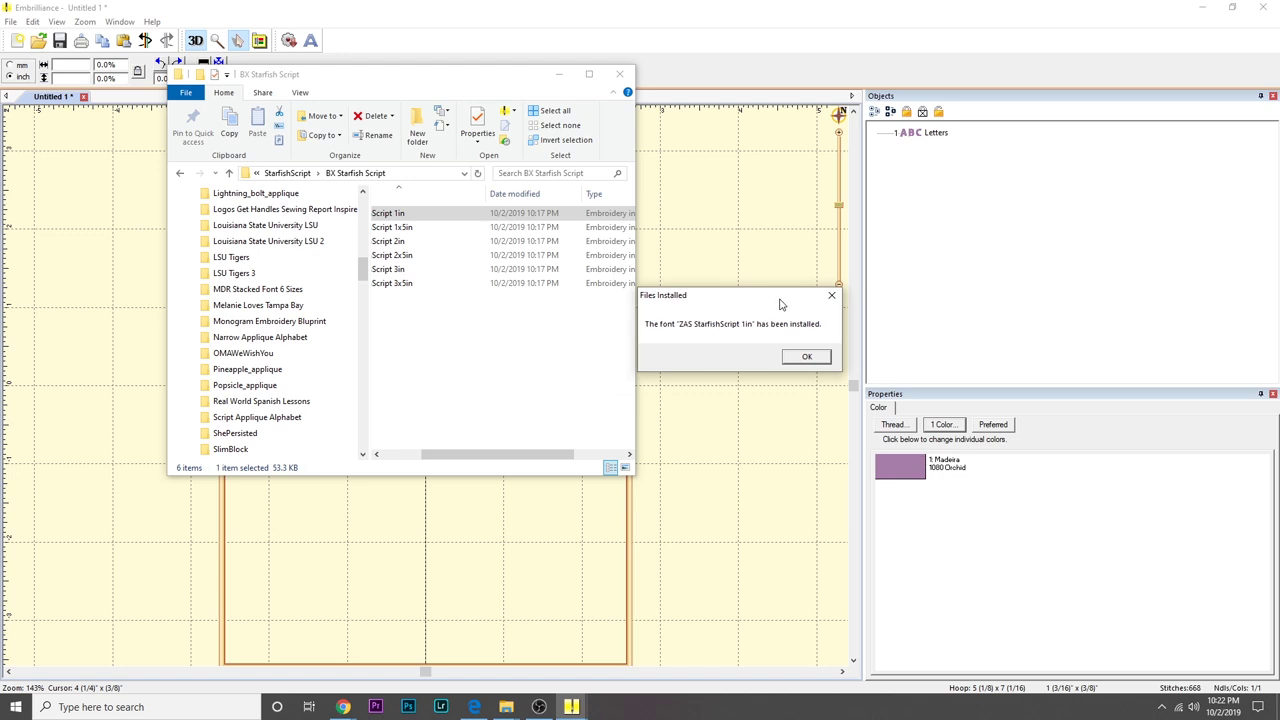
click(806, 358)
click(404, 228)
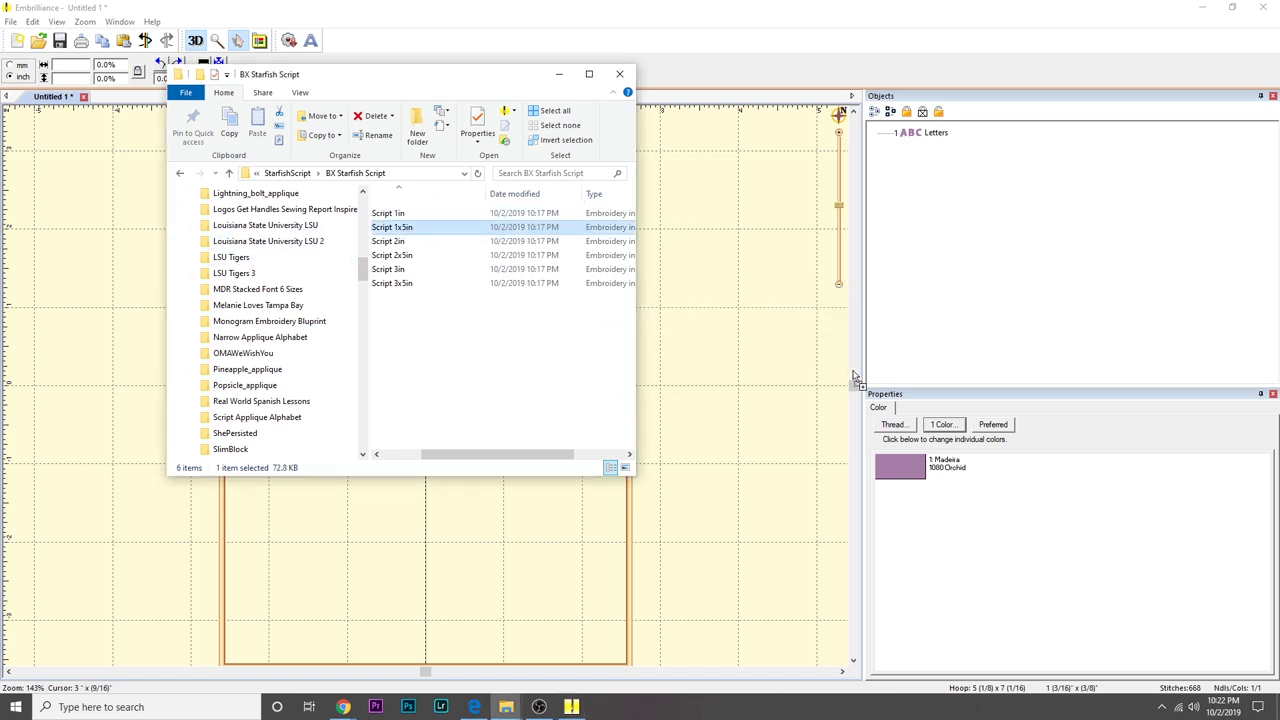
key(Return)
click(709, 371)
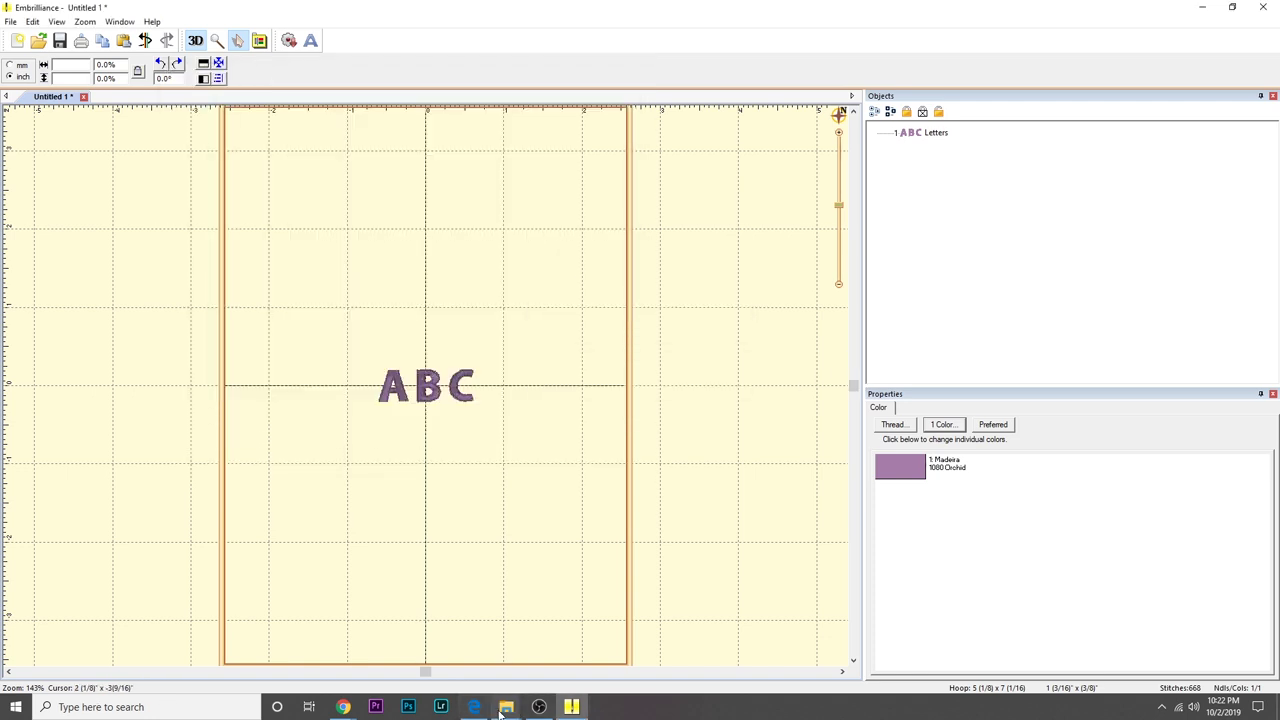
mouse_move(506, 707)
click(595, 605)
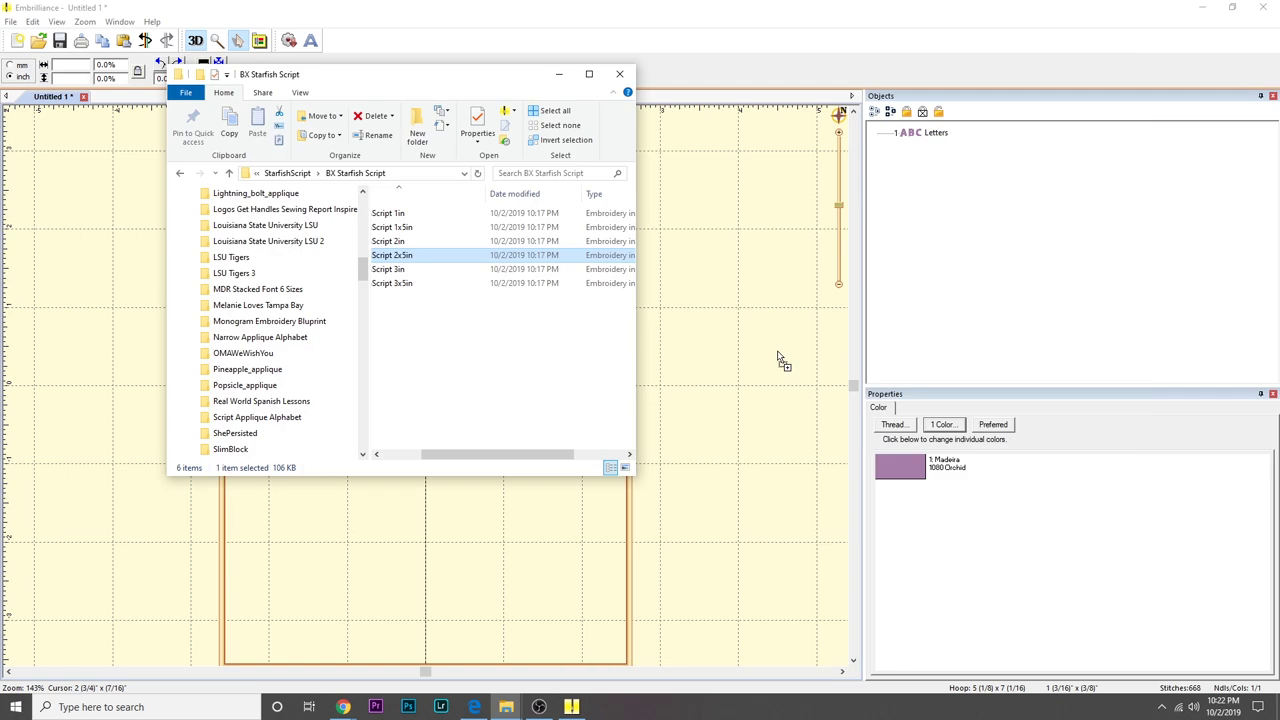
key(Return)
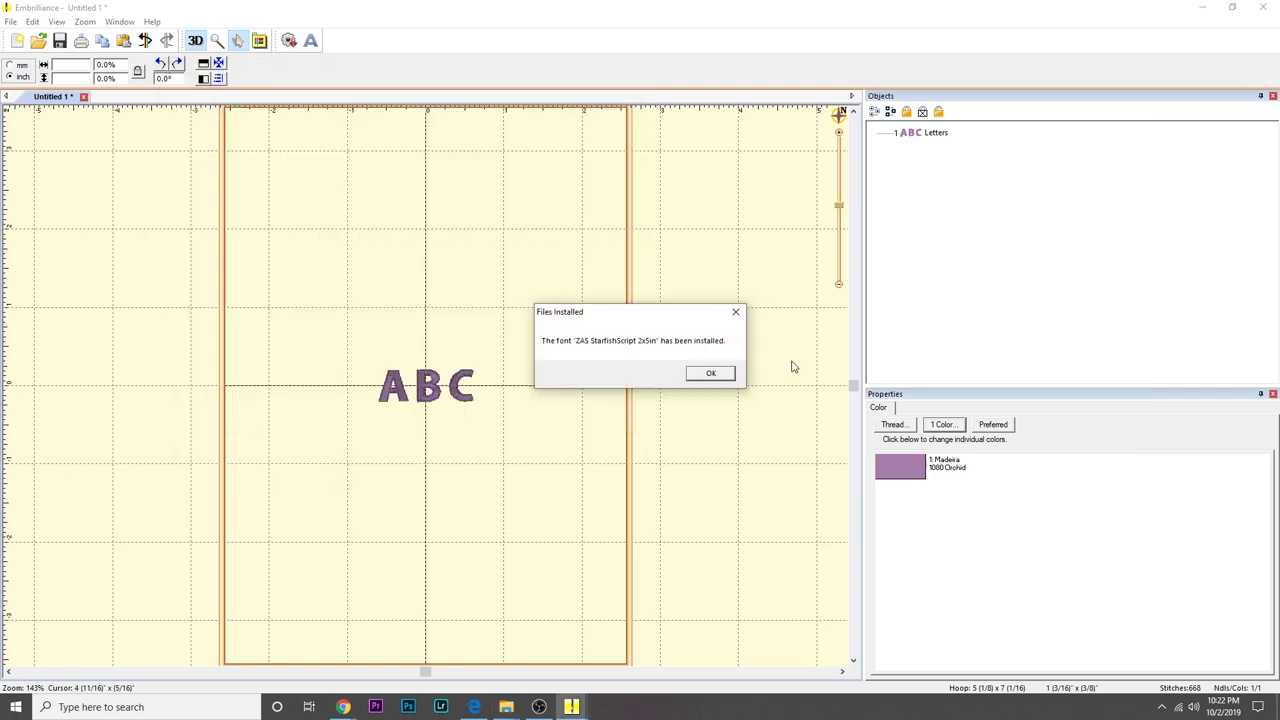
click(711, 375)
- Install the ZAS StarfishScript 3in and 3x5in font files, then reselect the ABC lettering
mouse_move(506, 709)
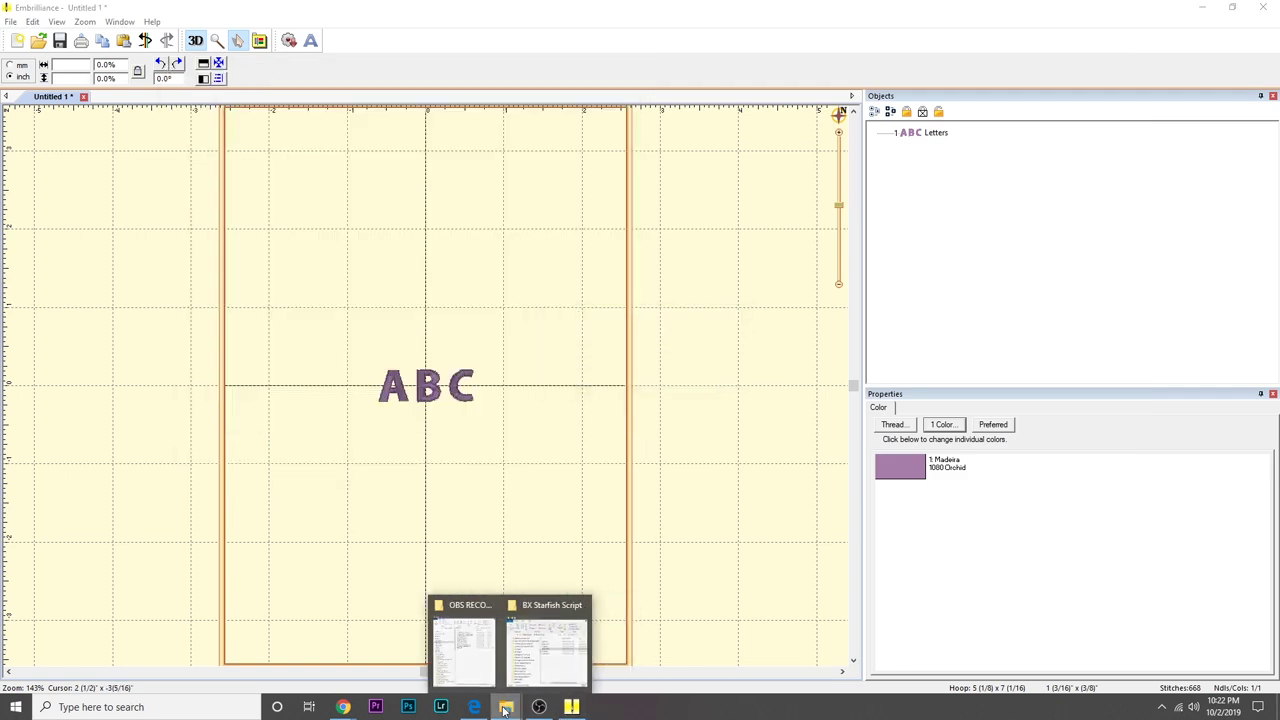
click(550, 650)
click(400, 269)
key(Return)
click(800, 376)
click(414, 285)
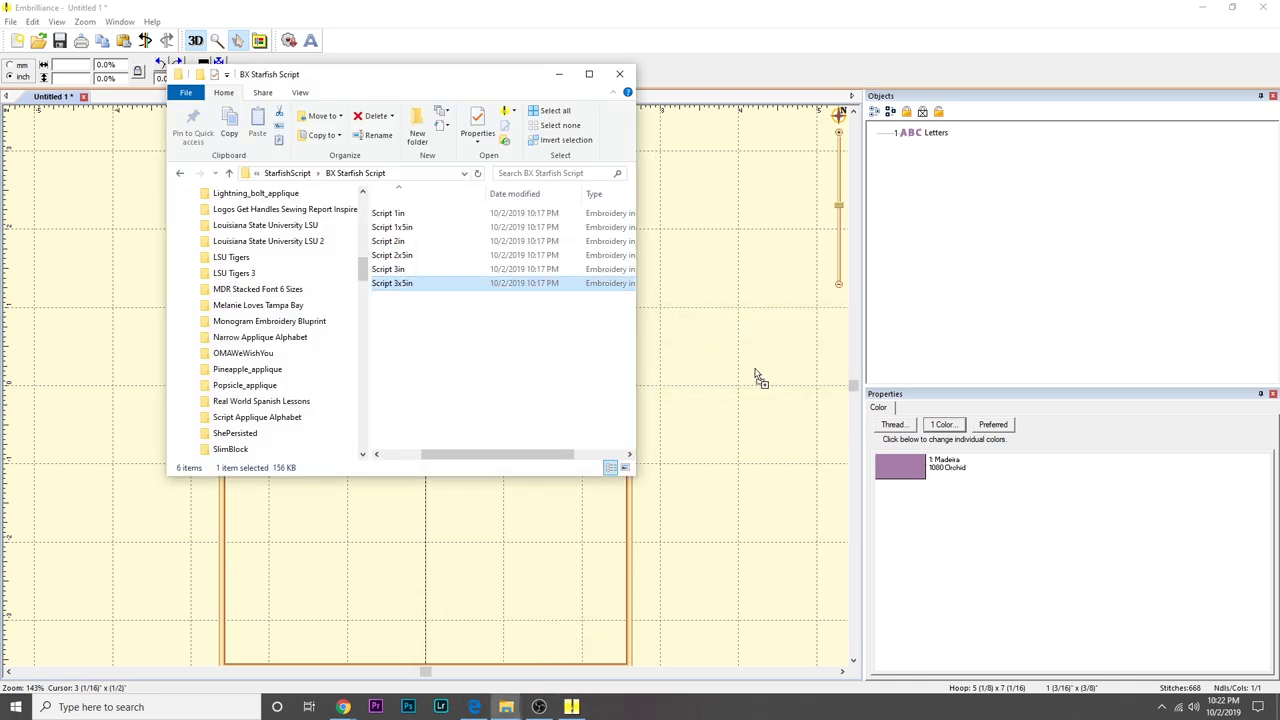
key(Return)
click(712, 373)
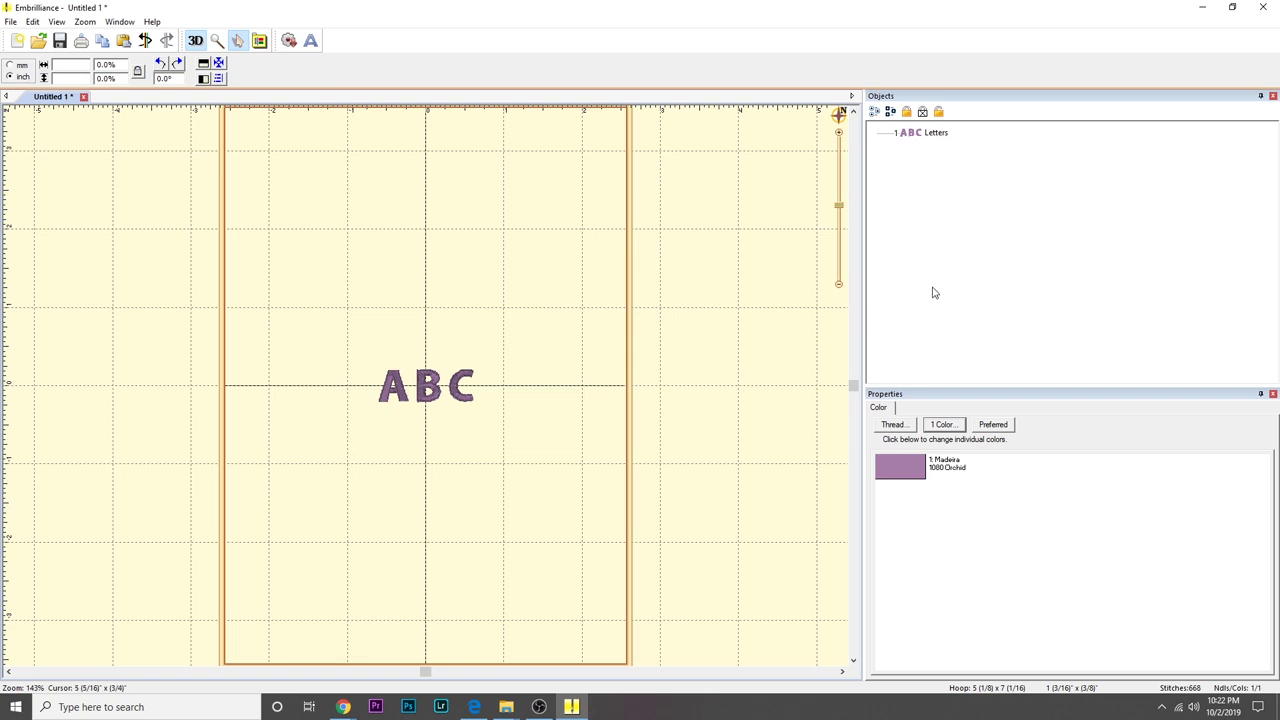
click(930, 133)
scroll(1008, 571, down, 5)
scroll(1011, 571, down, 5)
click(1012, 575)
click(1020, 594)
click(995, 557)
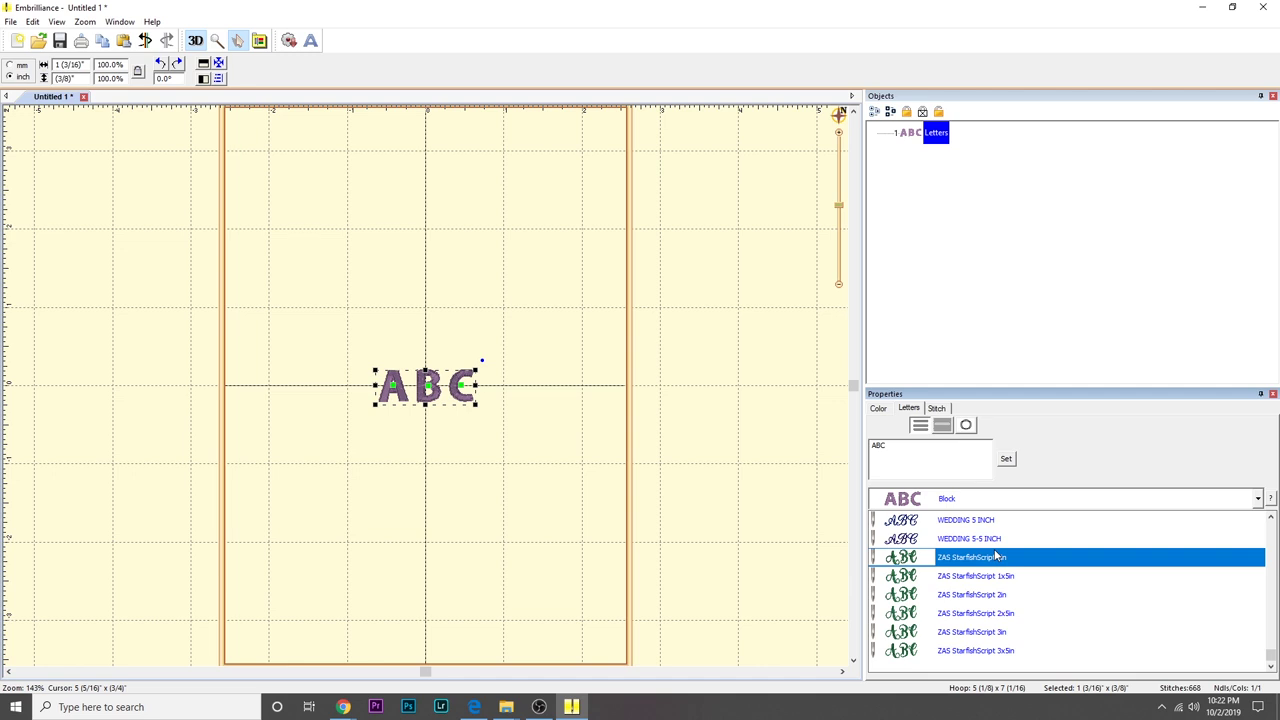
click(995, 557)
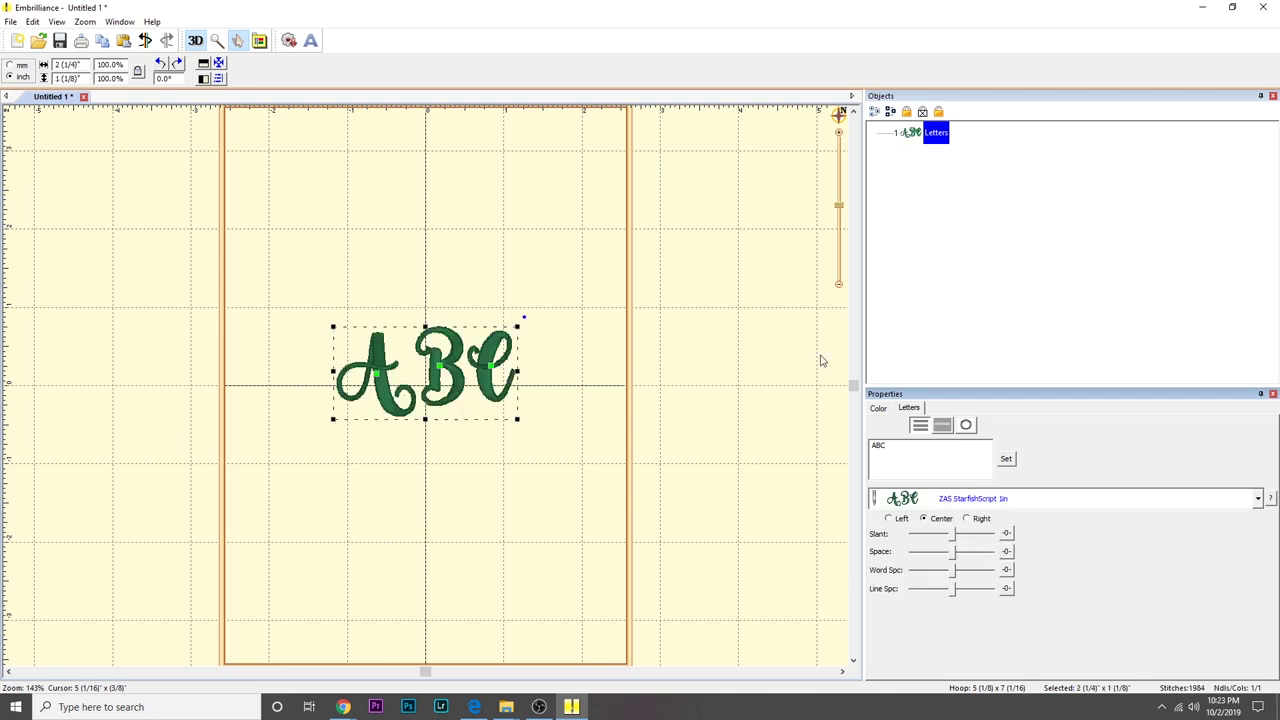
double_click(933, 456)
text(Jennifer Moore)
click(1005, 459)
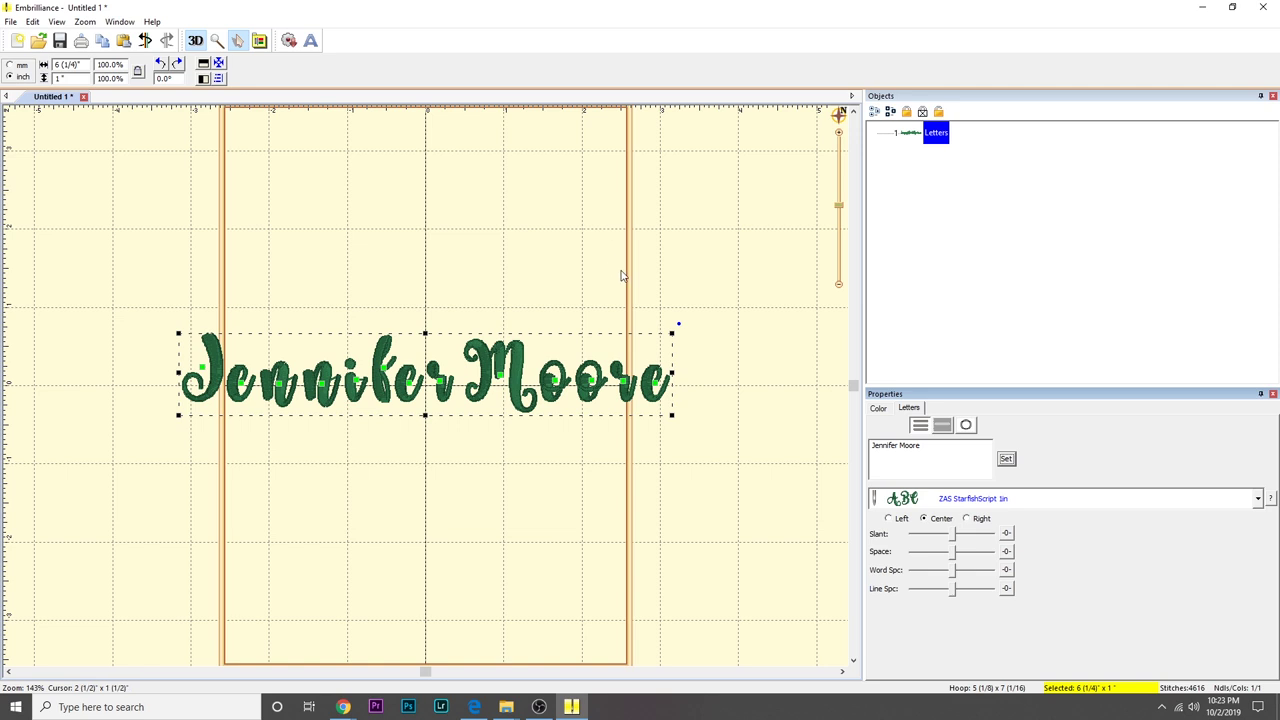
click(1055, 500)
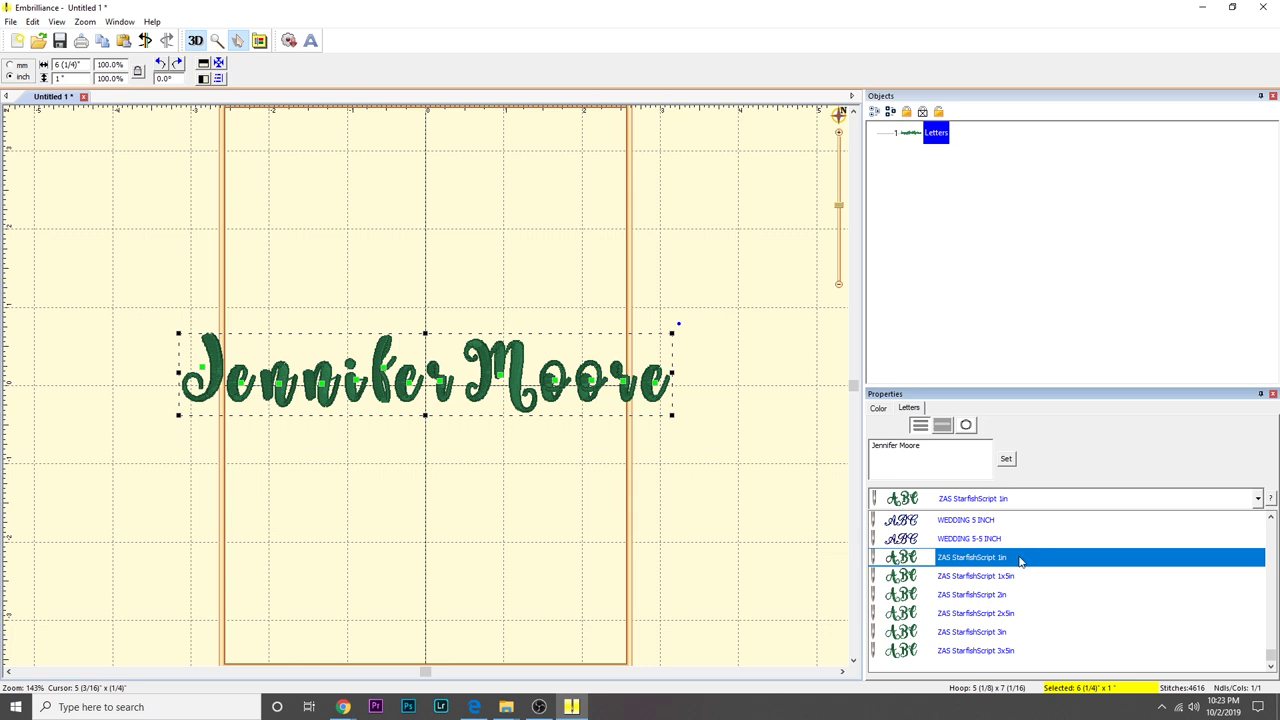
scroll(1022, 561, up, 1)
scroll(1020, 562, up, 5)
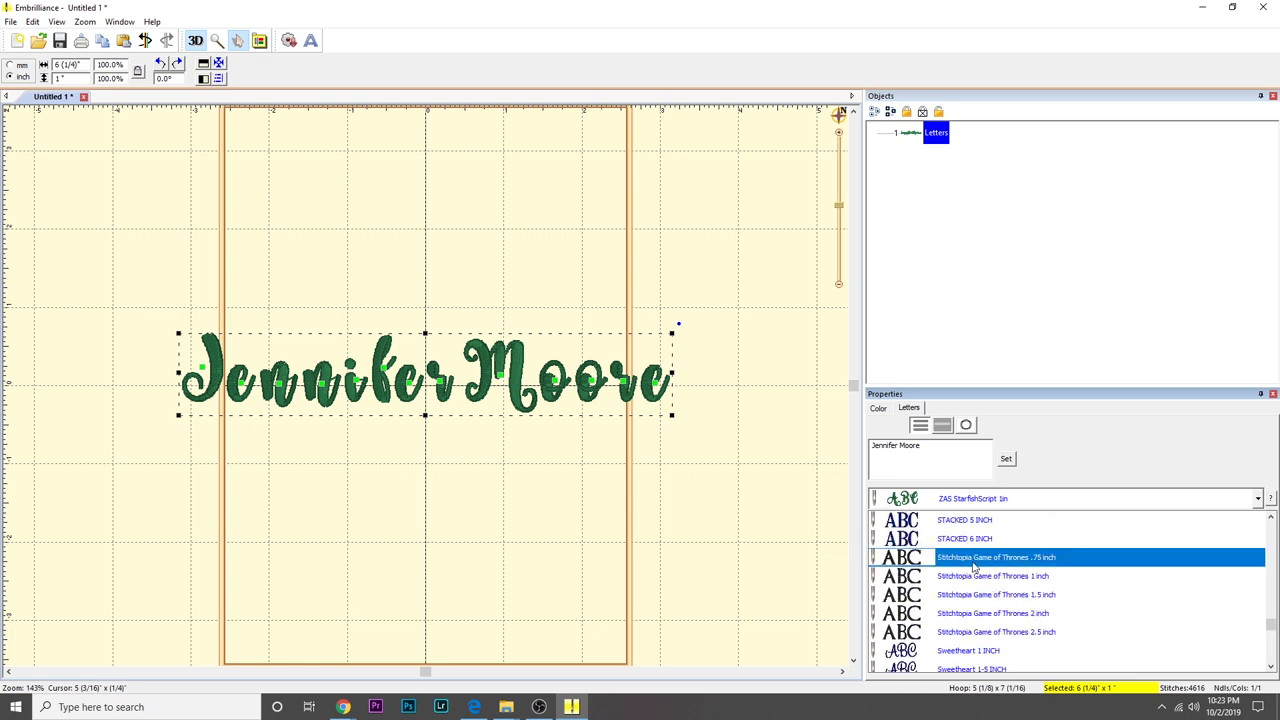
scroll(1040, 572, down, 4)
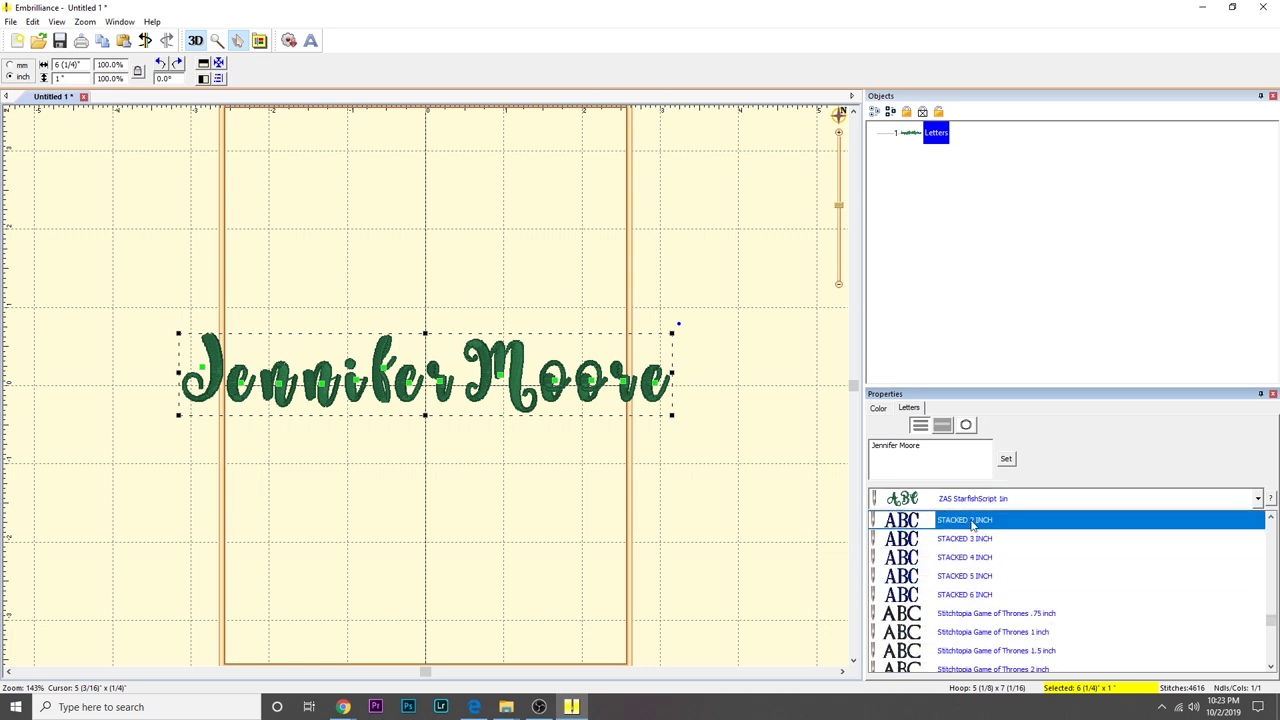
click(975, 520)
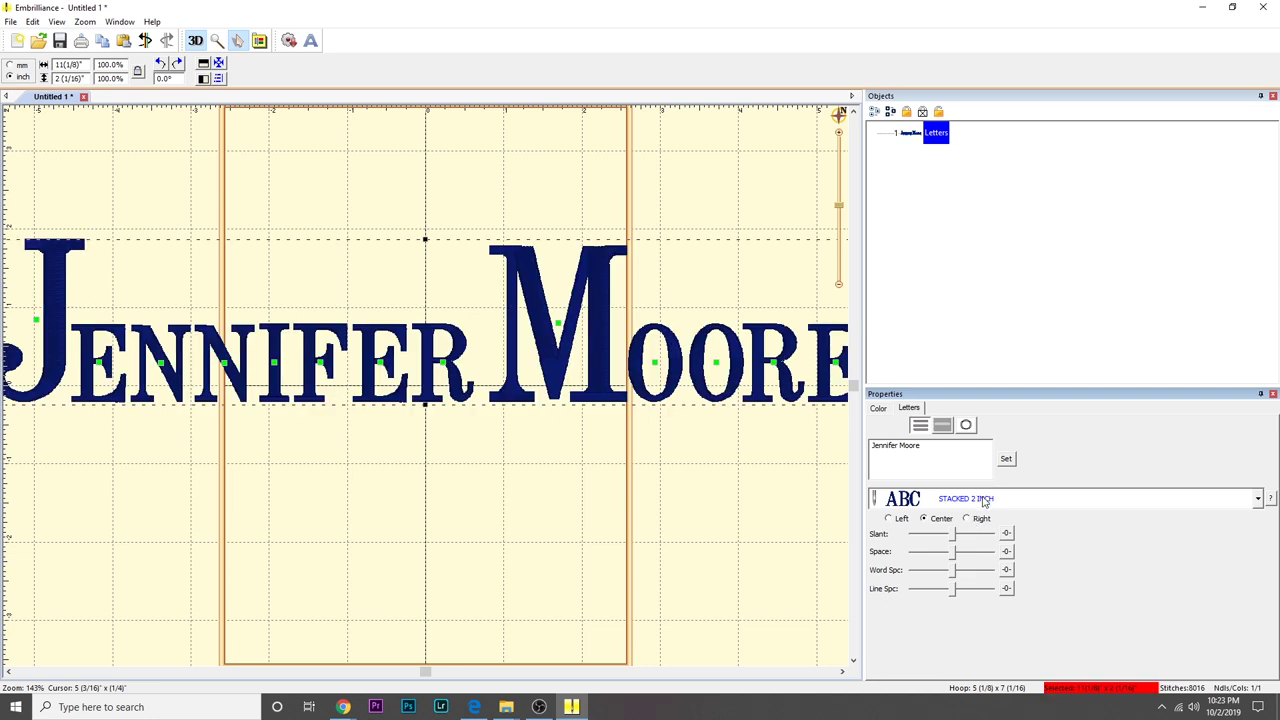
click(985, 498)
scroll(1000, 596, up, 5)
scroll(1000, 596, up, 3)
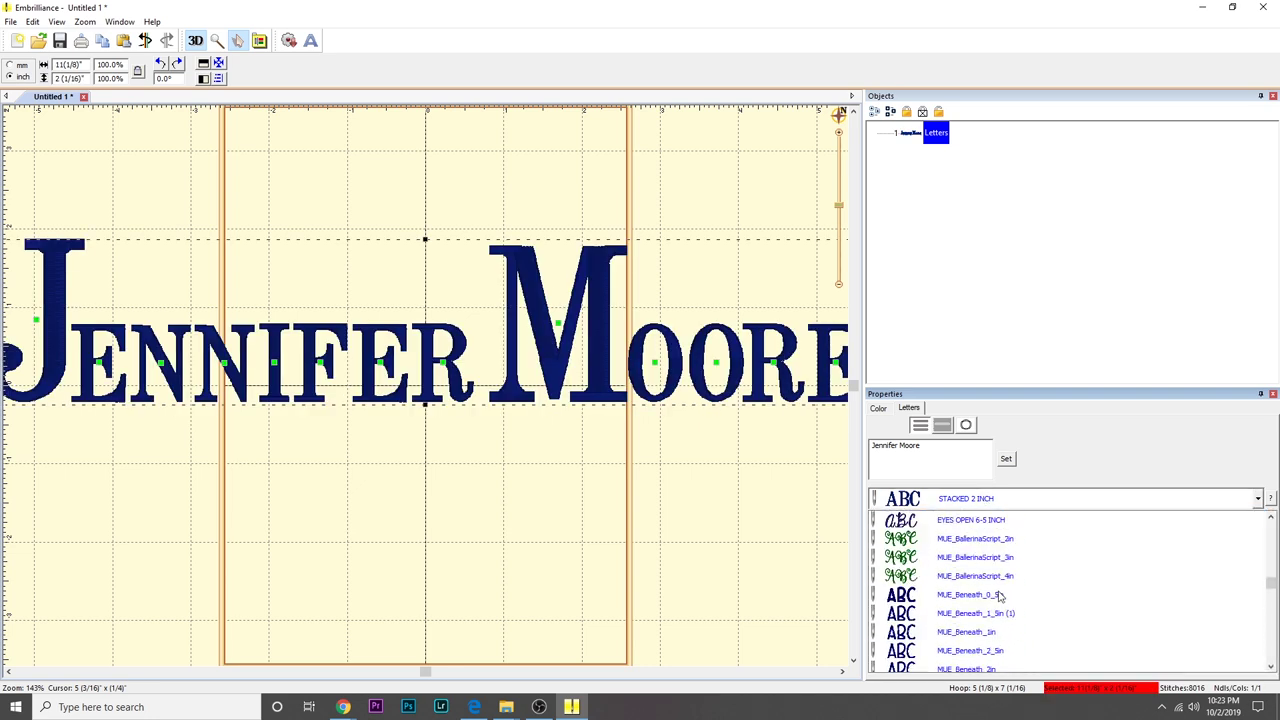
scroll(1000, 596, up, 1)
click(1000, 594)
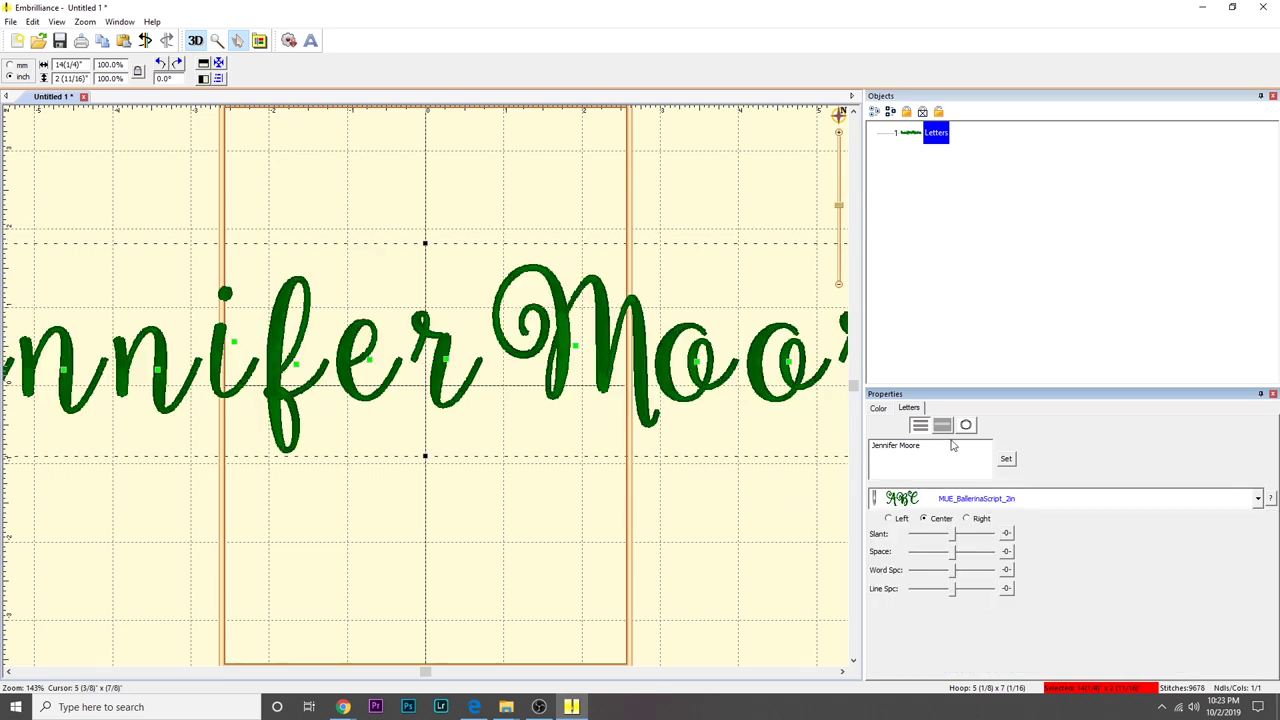
click(940, 503)
scroll(963, 576, up, 3)
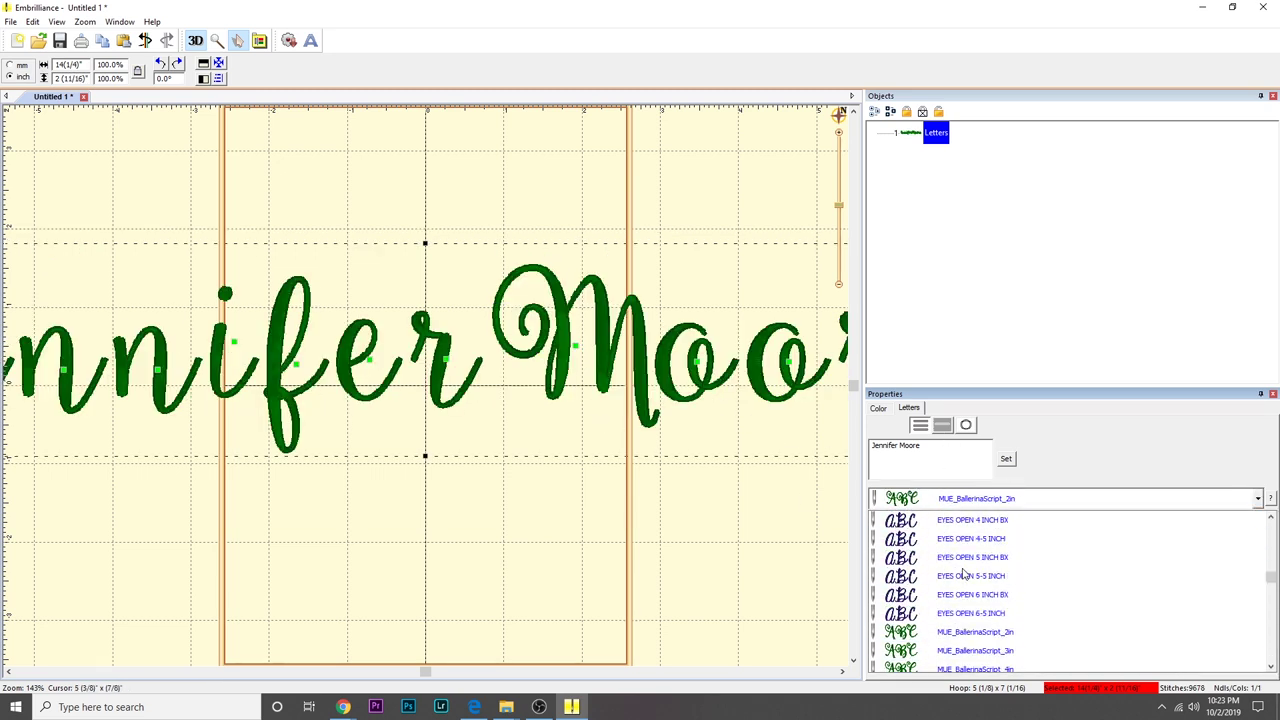
scroll(990, 634, down, 3)
click(980, 556)
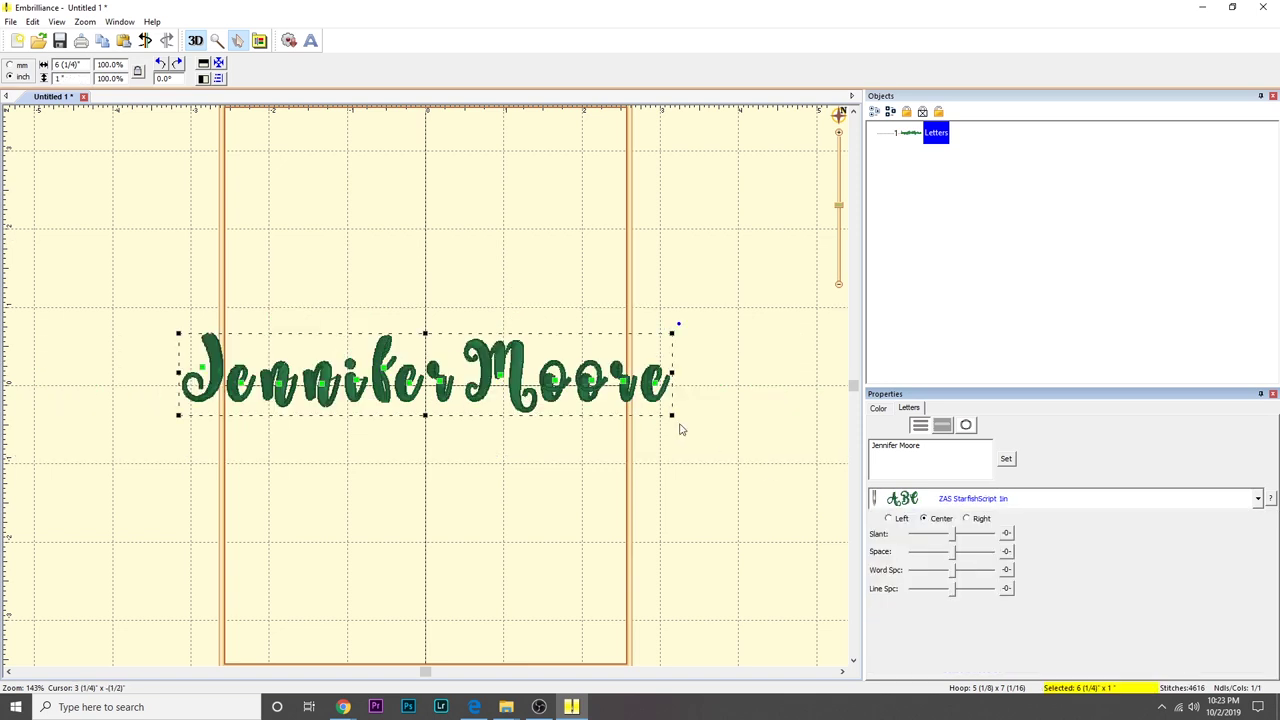
- Tighten the name's letter spacing until it measures 5 1/16 in wide by 1 in tall
click(936, 133)
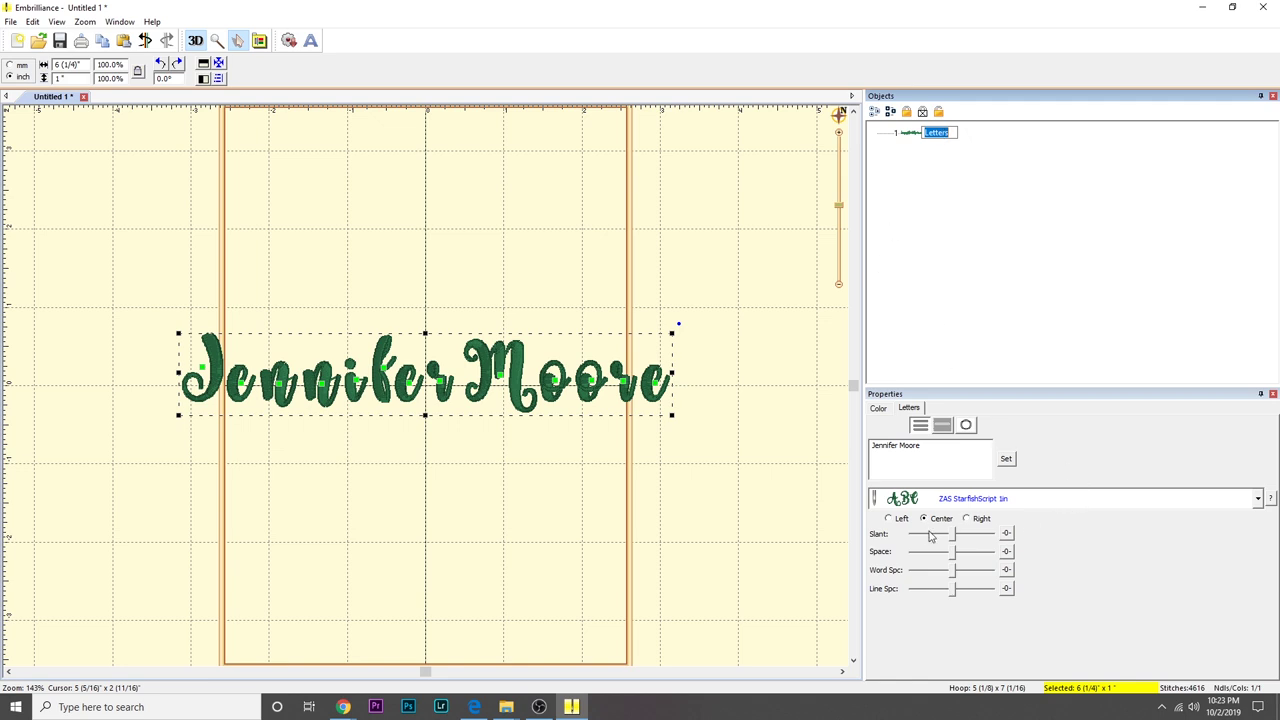
mouse_move(955, 540)
mouse_down()
mouse_move(930, 545)
mouse_move(1012, 565)
mouse_move(940, 560)
mouse_up()
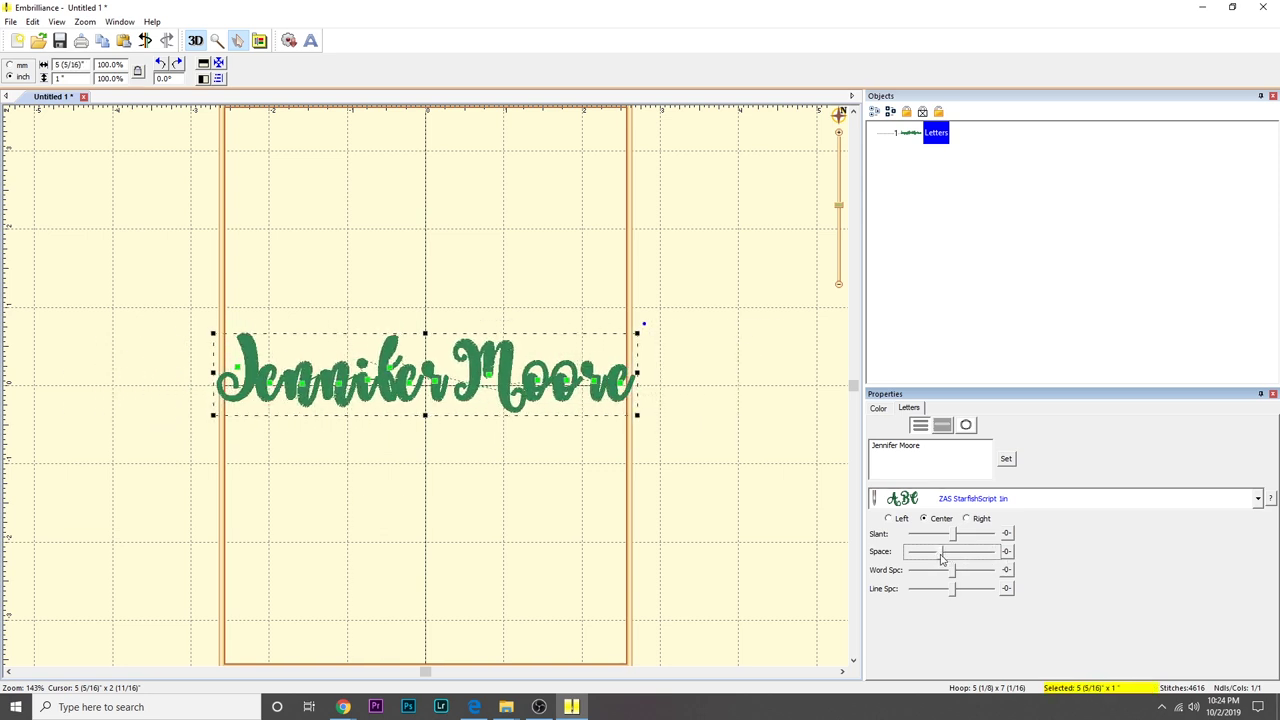
drag(940, 560, 938, 561)
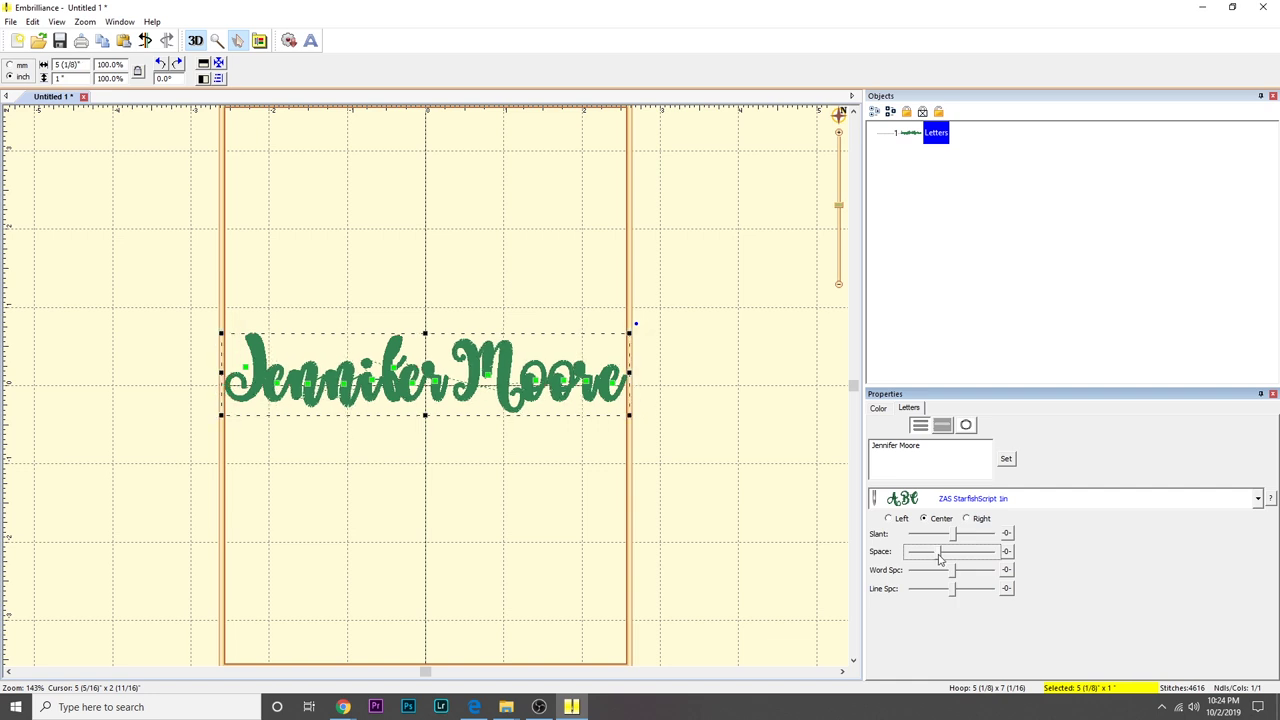
drag(938, 561, 945, 561)
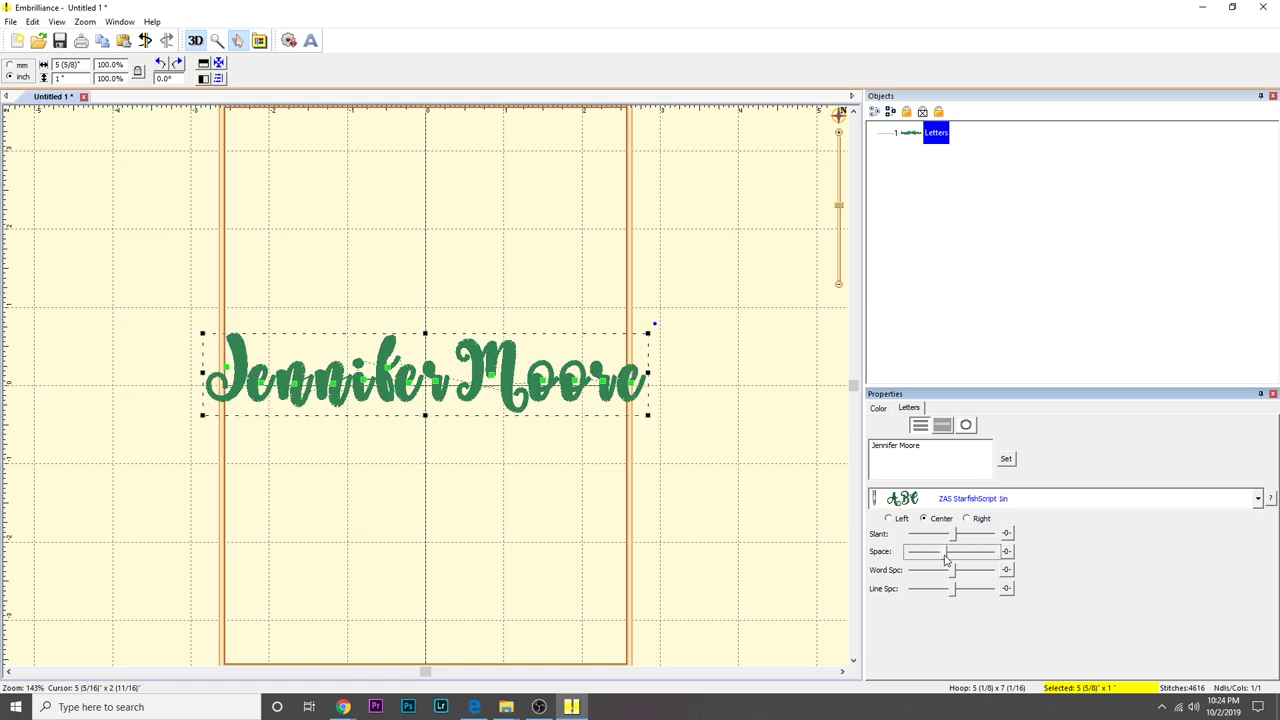
drag(945, 560, 937, 560)
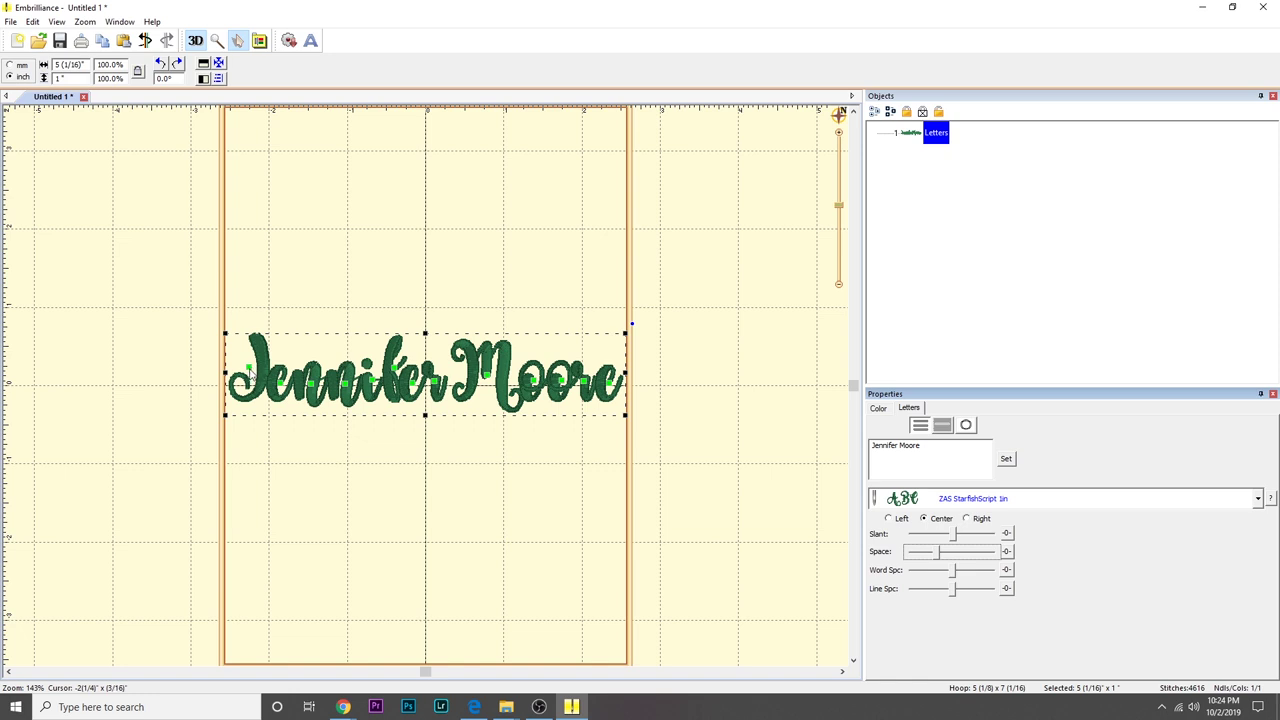
- Nudge the letter J slightly left, then rotate the whole lettering a quarter turn clockwise
click(252, 372)
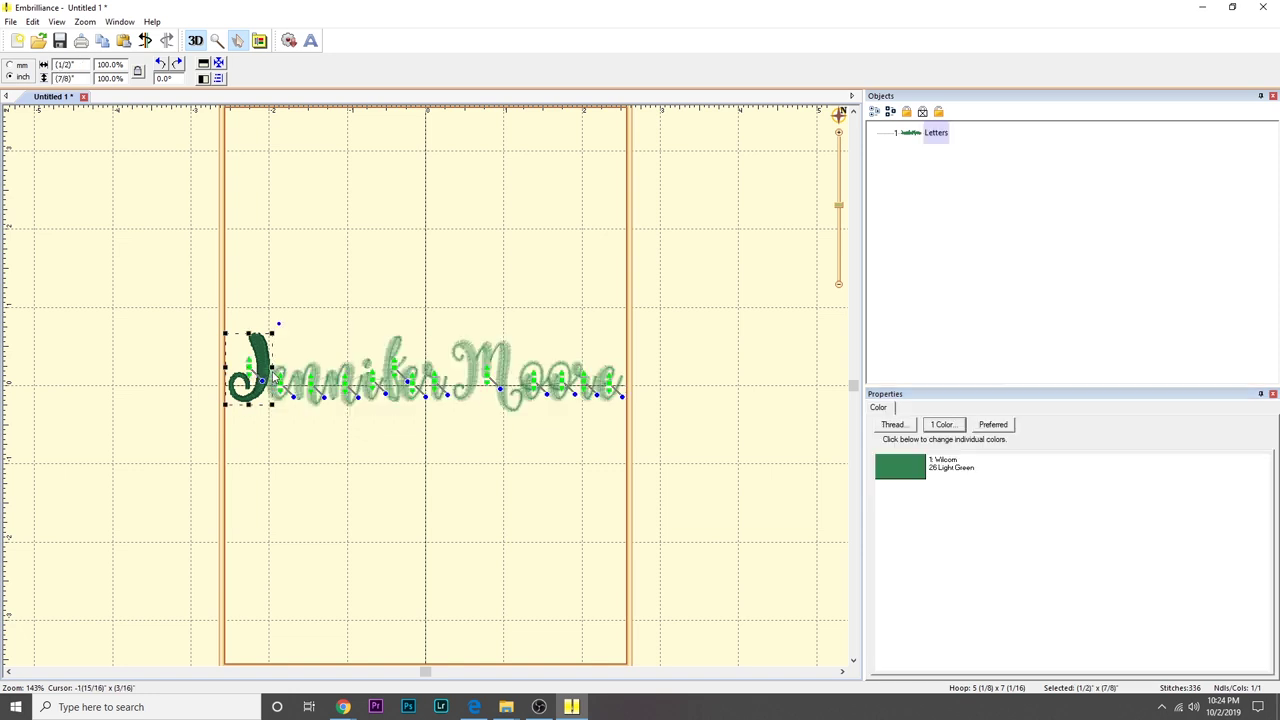
key(Left)
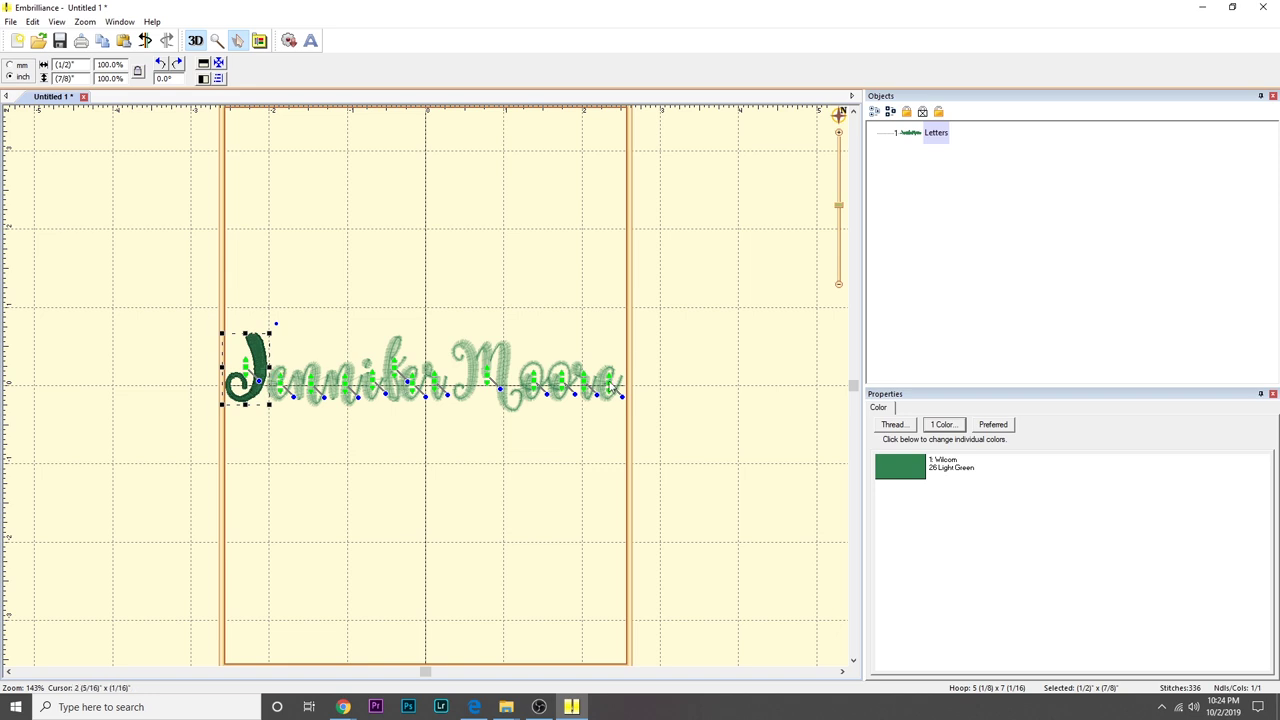
click(612, 388)
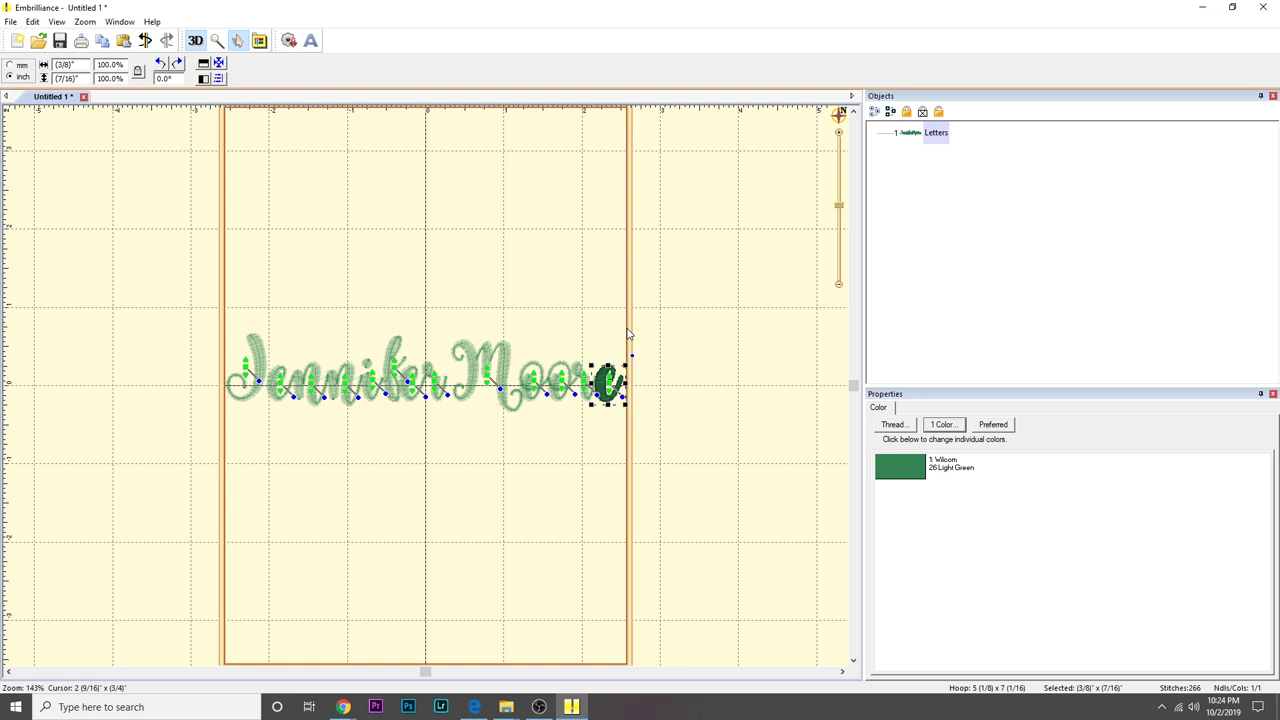
key(Escape)
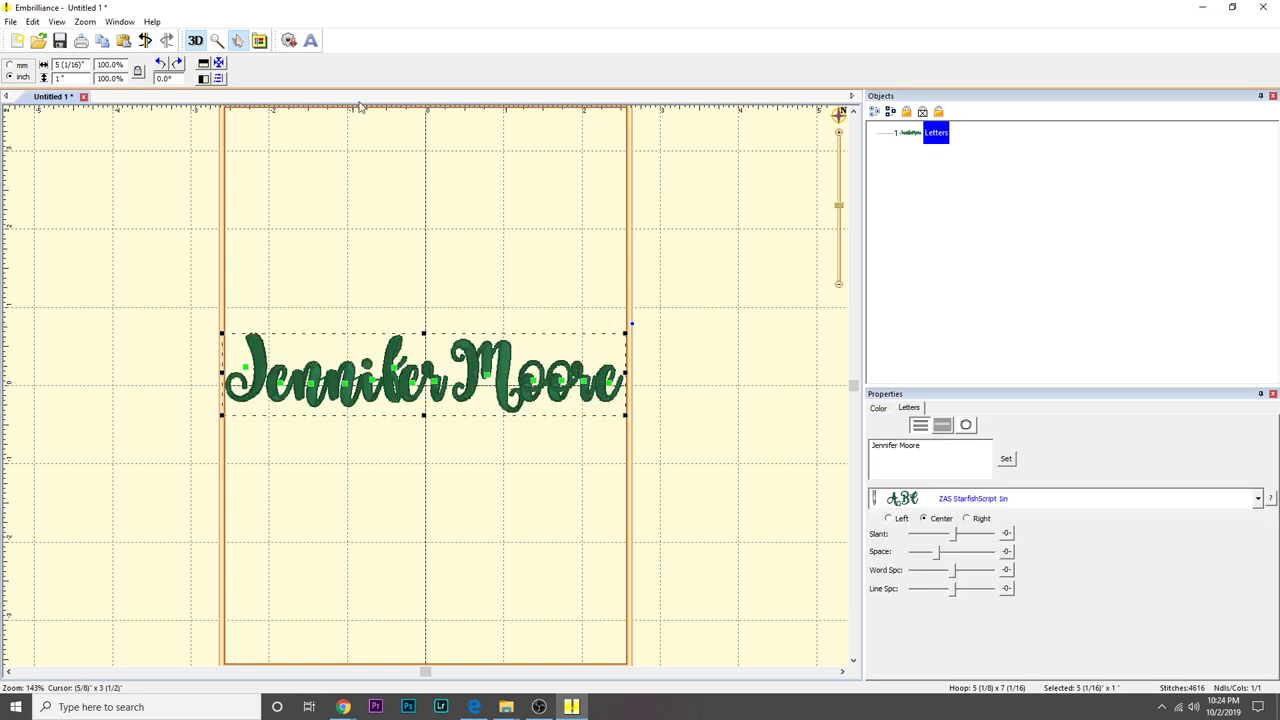
click(178, 63)
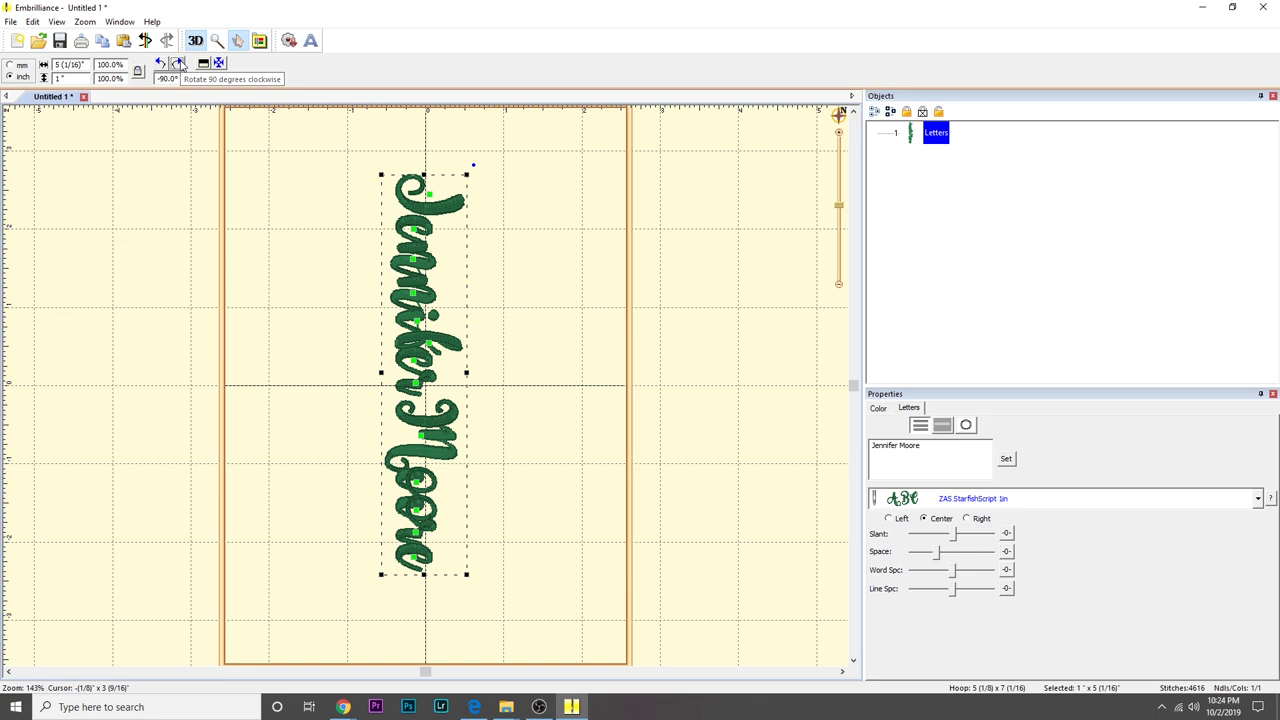
- Return the lettering to horizontal, change its text to 'It's Fall Y'all', and widen spacing slightly
click(1006, 461)
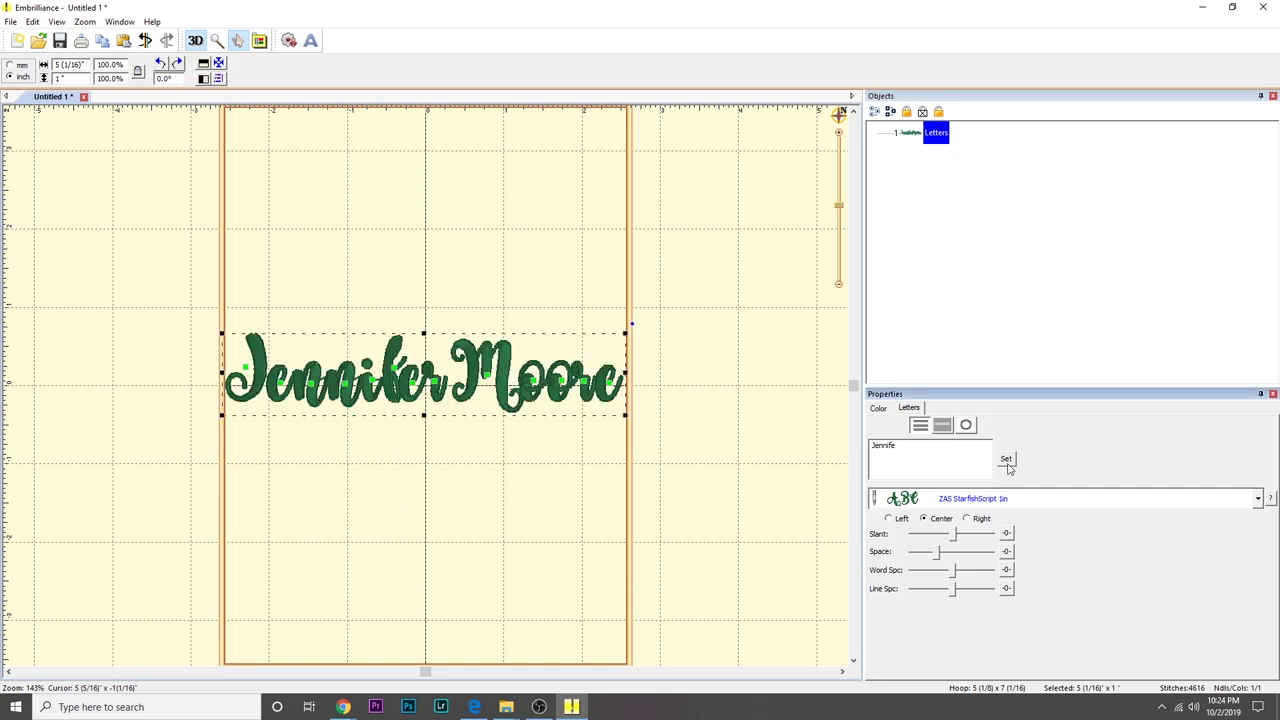
key(ctrl+a)
key(BackSpace)
text(It's Fall Y'all)
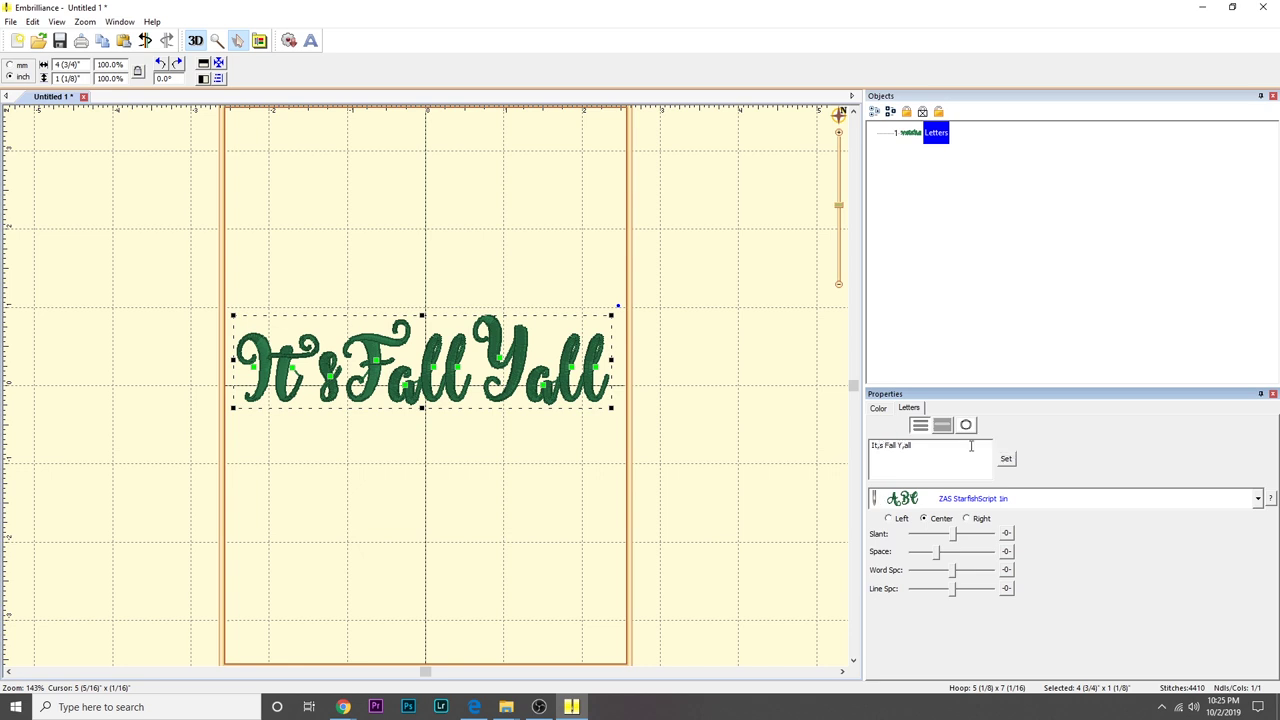
click(1006, 459)
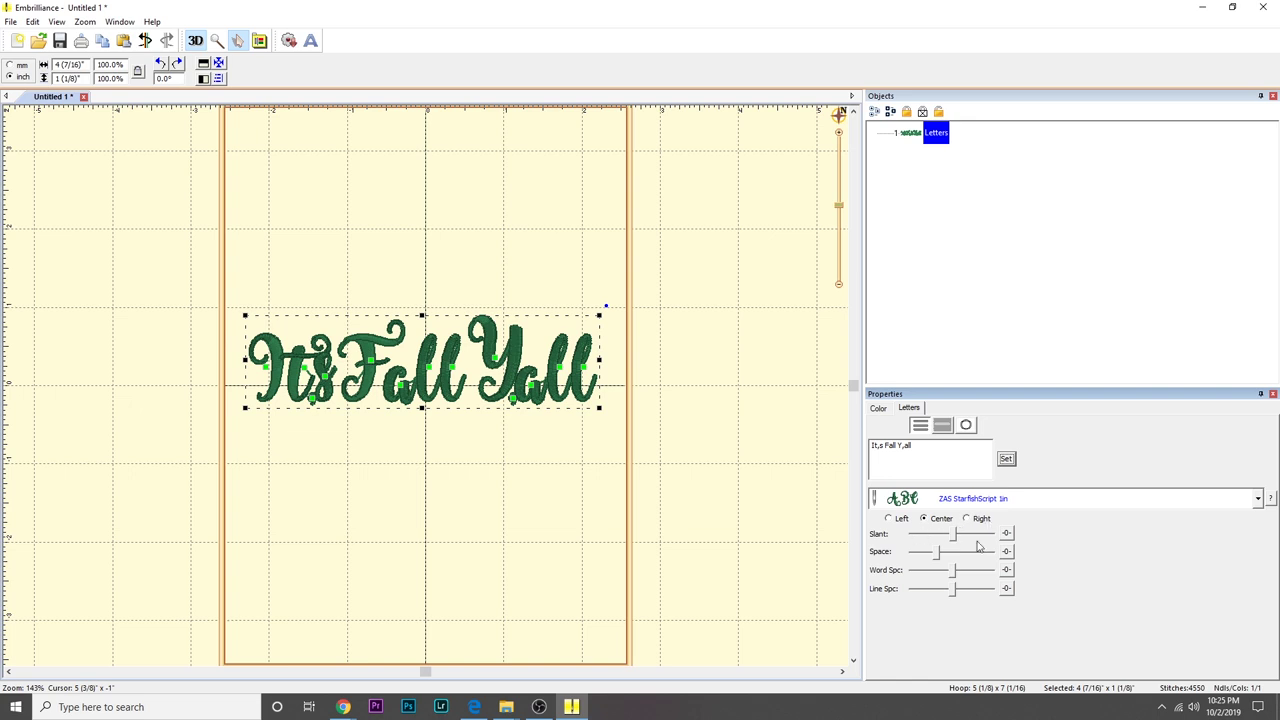
drag(937, 555, 948, 560)
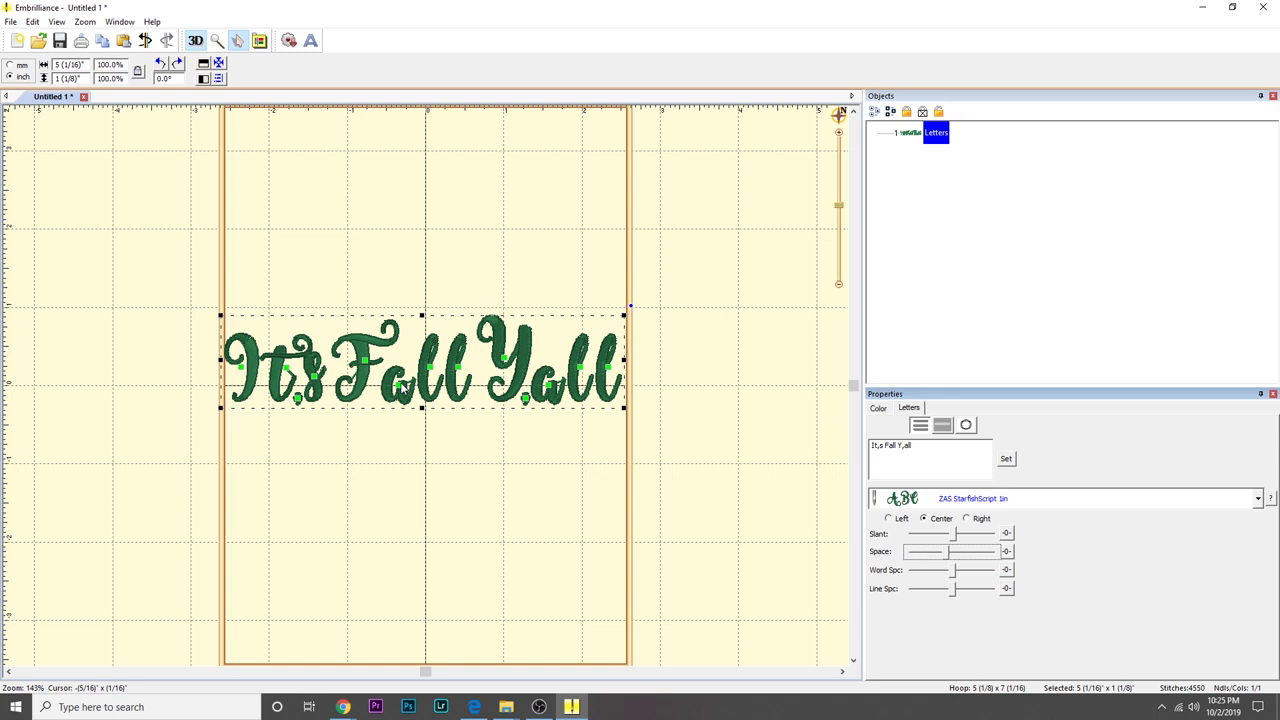
- Shift the F right, the second l of Fall left, and raise the small piece under Y
click(400, 390)
click(368, 366)
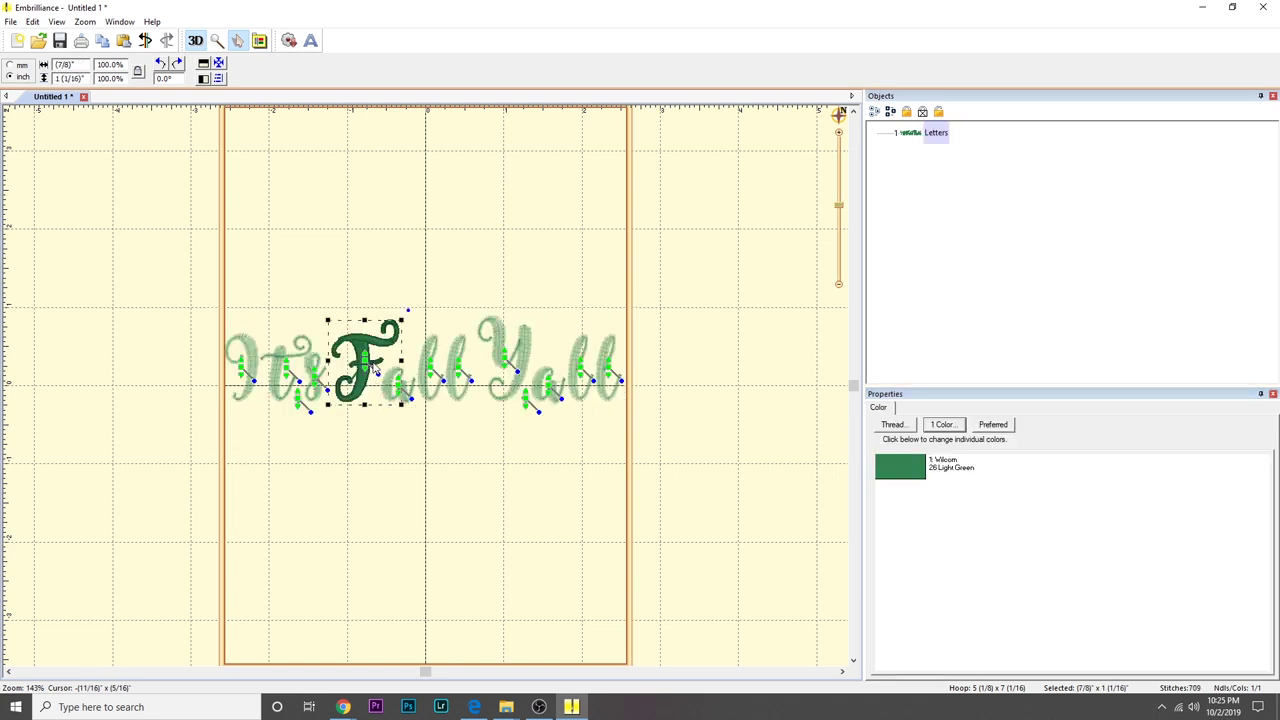
drag(374, 370, 383, 371)
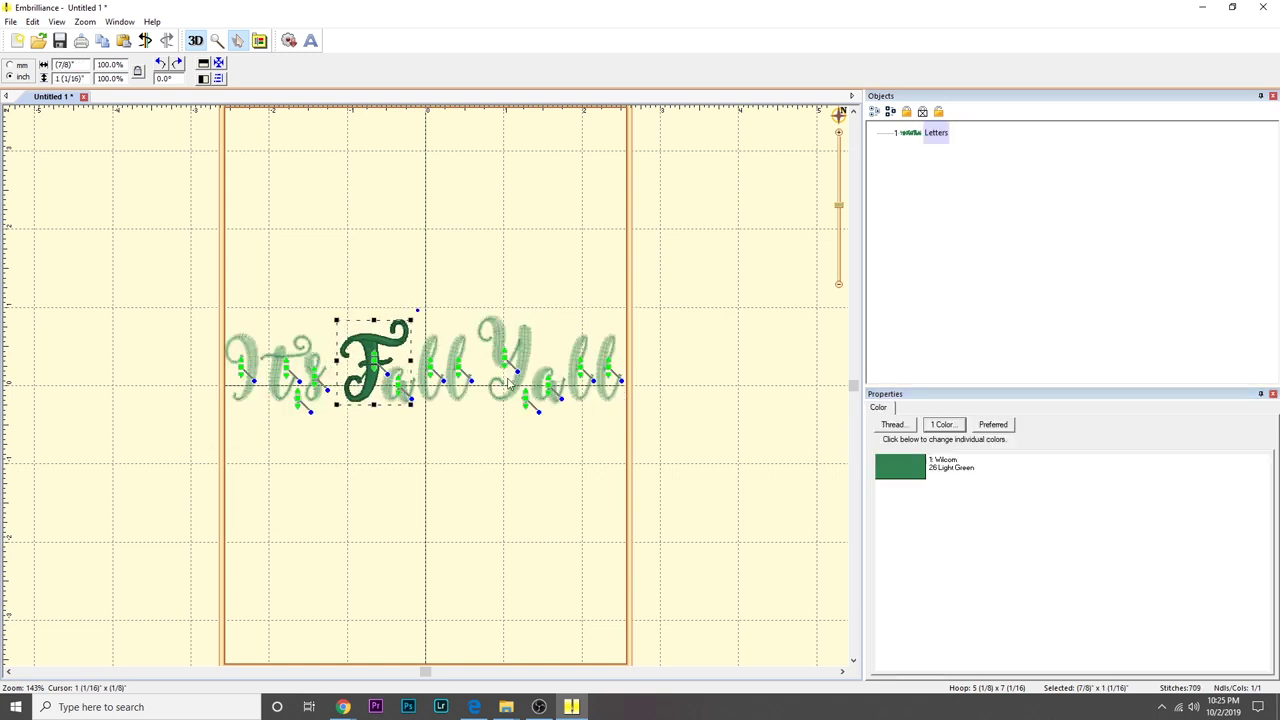
click(430, 372)
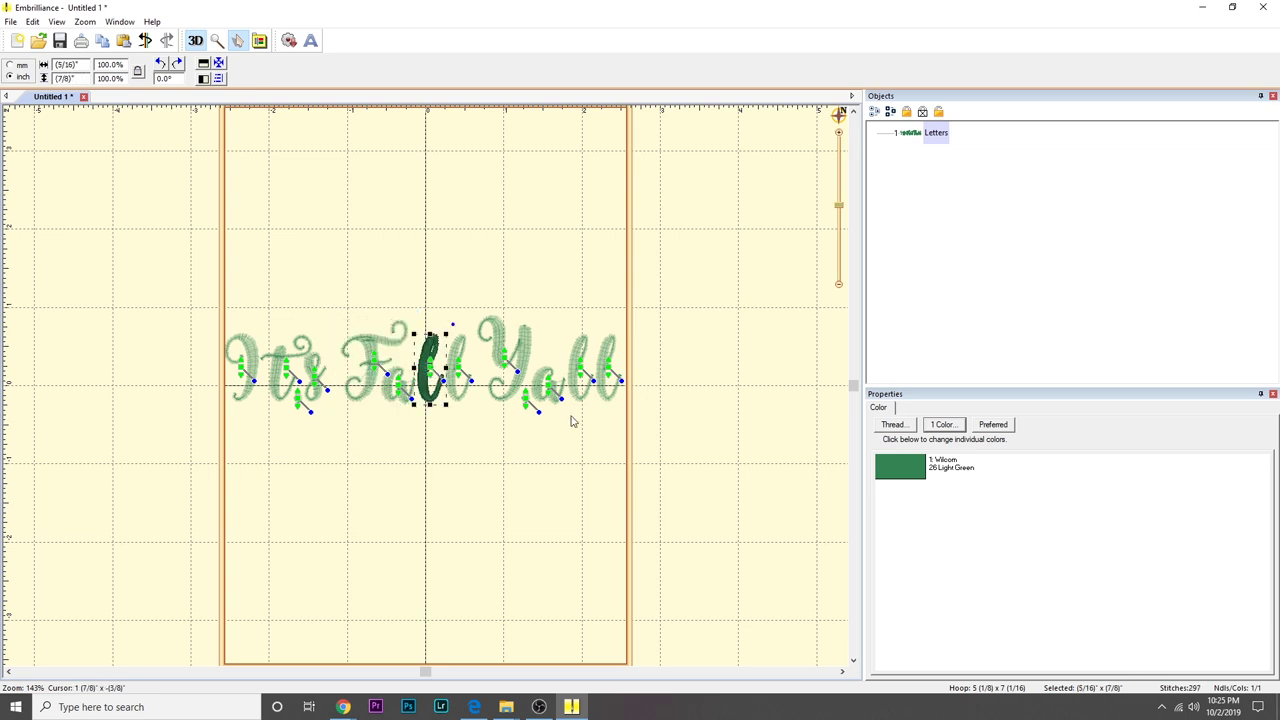
click(460, 370)
drag(473, 372, 469, 372)
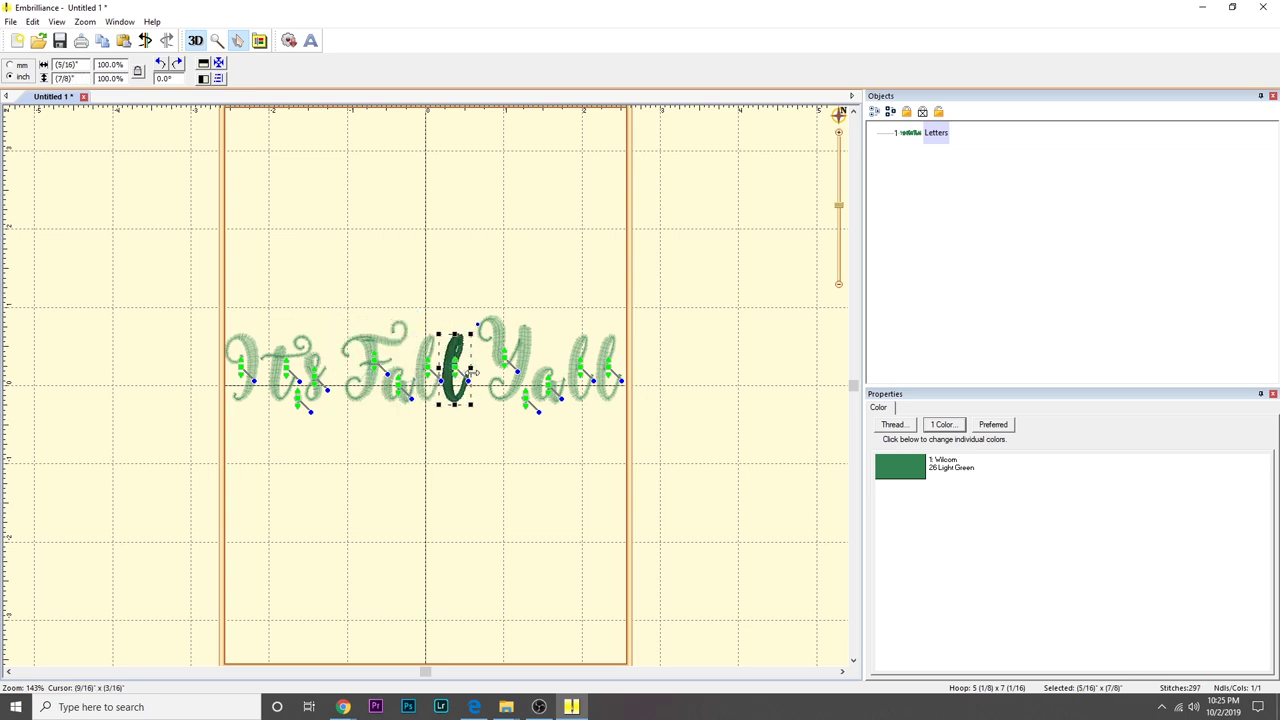
click(550, 388)
click(613, 375)
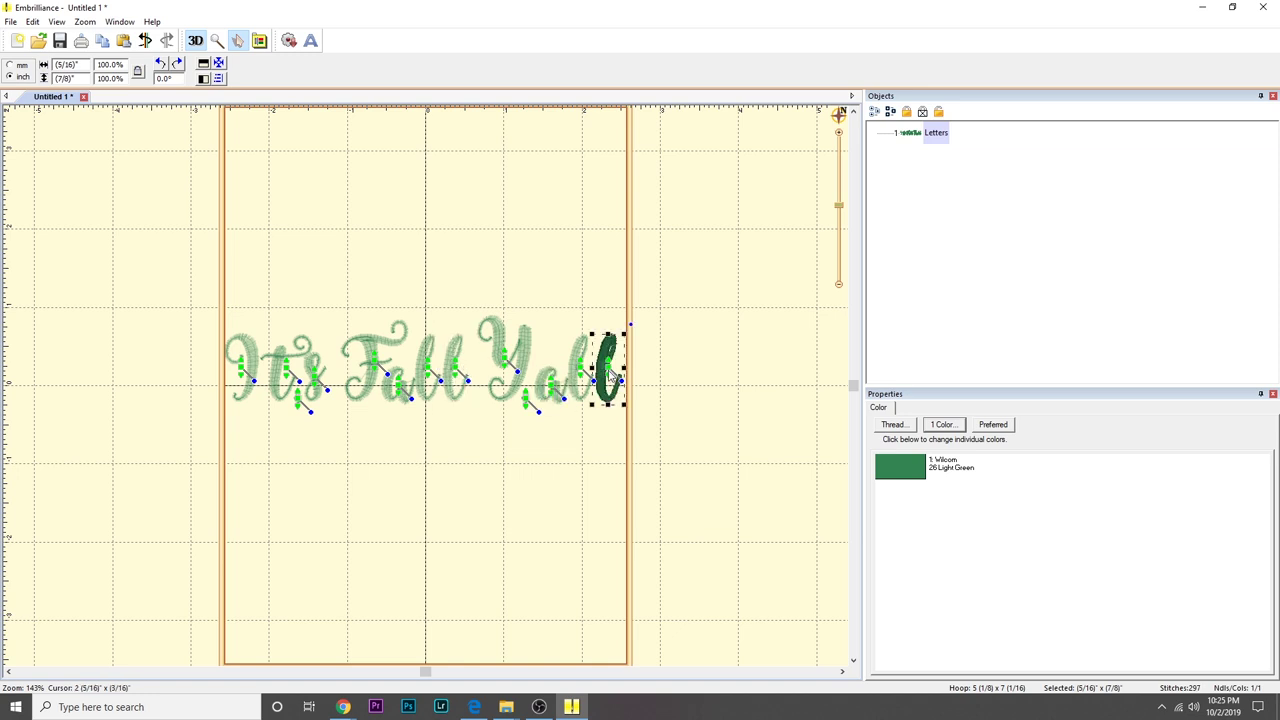
click(525, 398)
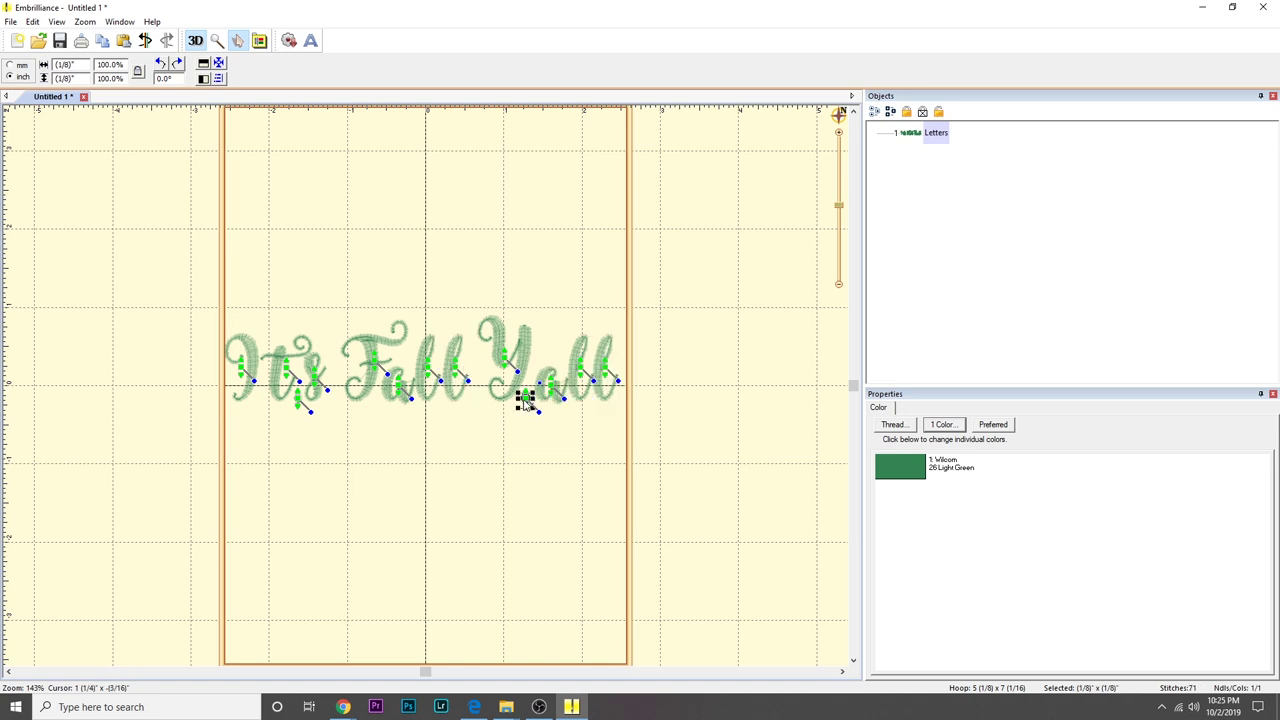
key(Up)
key(Up)
key(Up)
key(Up)
key(Up)
key(Up)
key(Right)
key(Right)
click(688, 383)
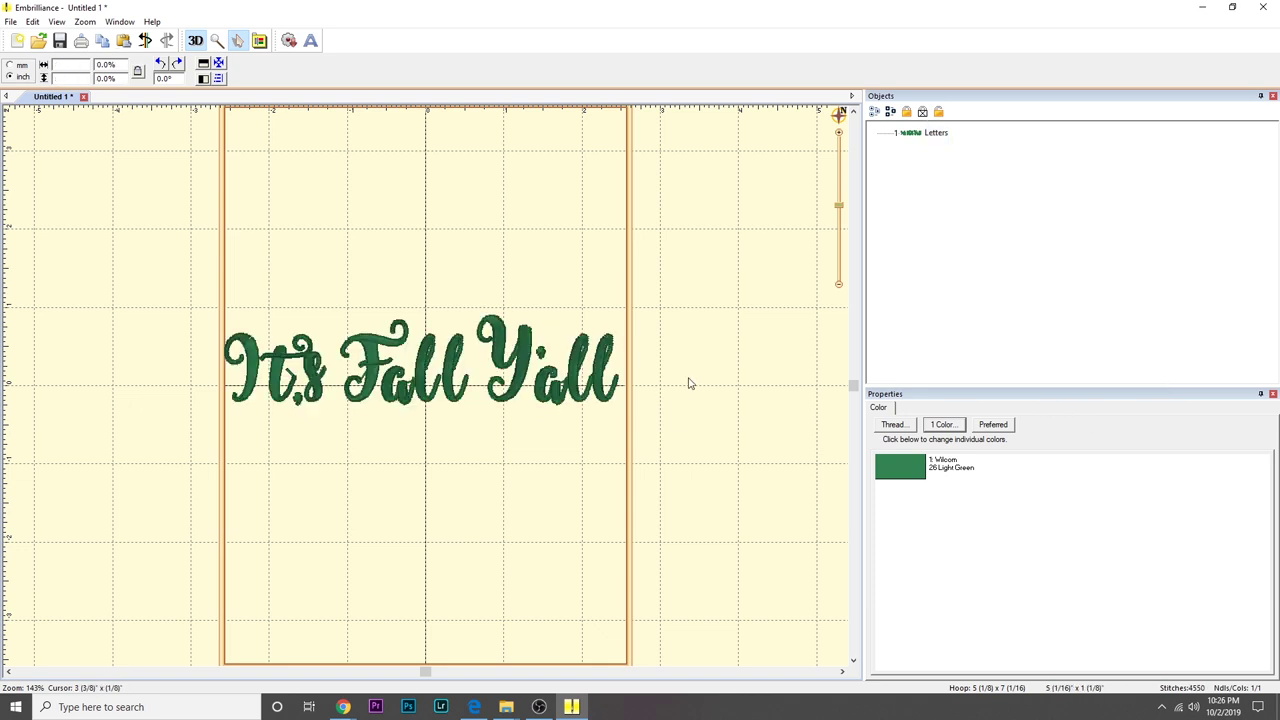
- Nudge the apostrophe in It's upward
click(320, 385)
click(322, 378)
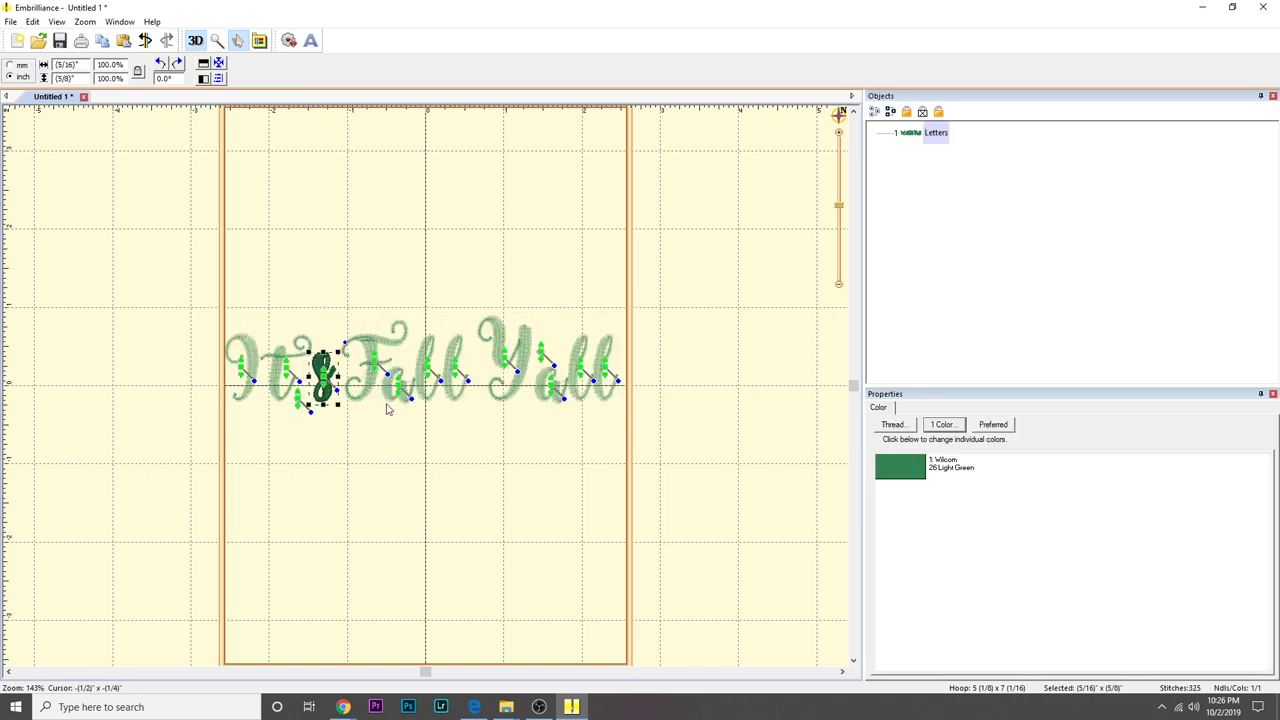
click(297, 382)
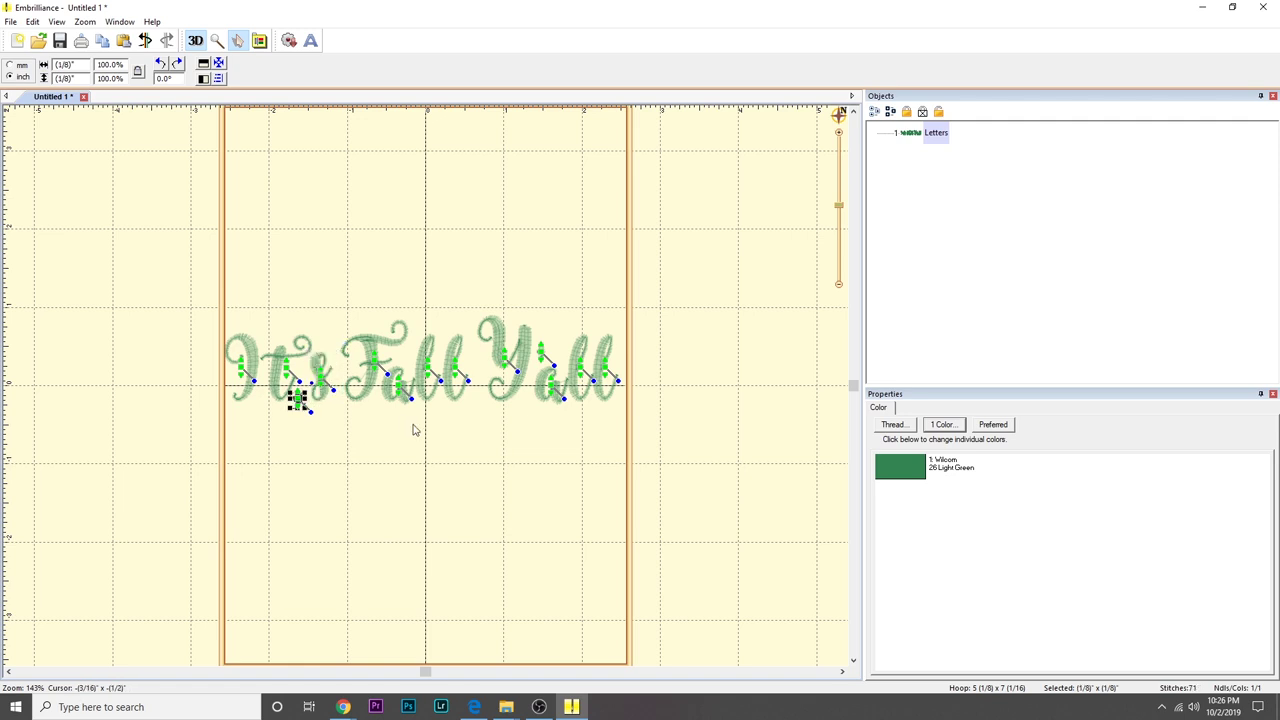
key(Up)
key(Up)
key(Up)
key(Up)
key(Up)
key(Up)
key(Up)
key(Up)
key(Right)
key(Right)
key(Right)
click(706, 346)
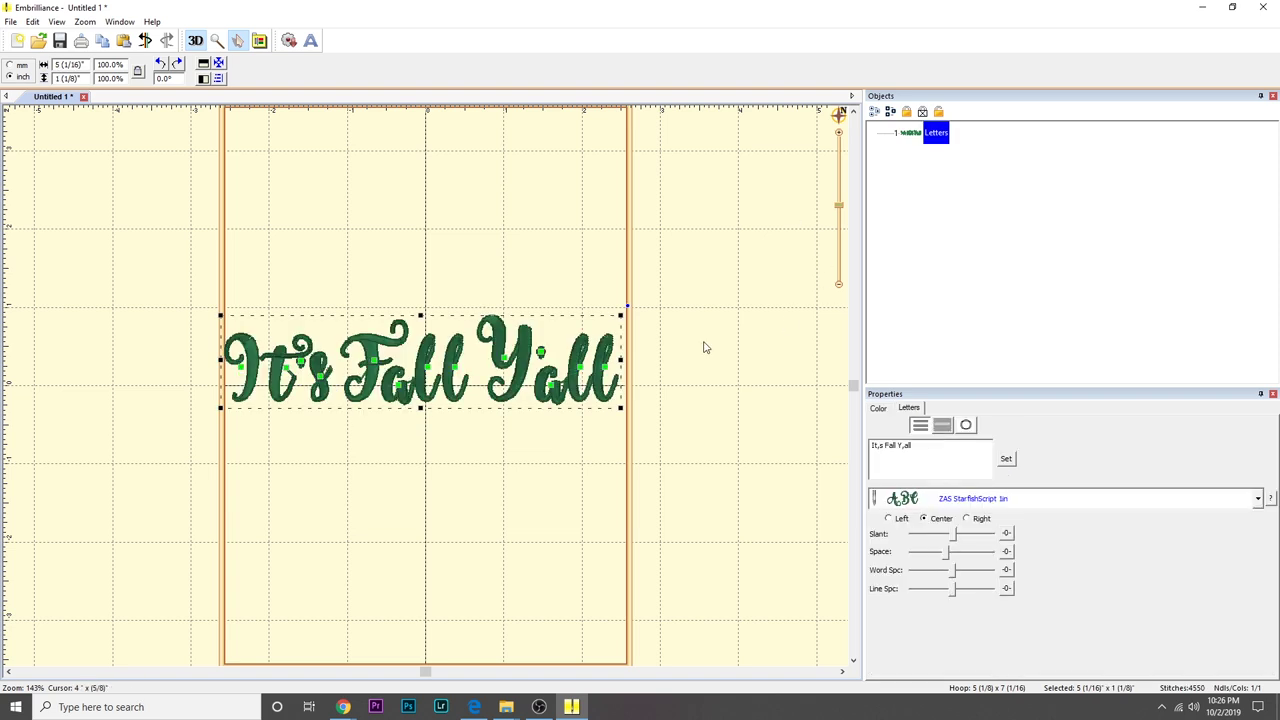
click(305, 367)
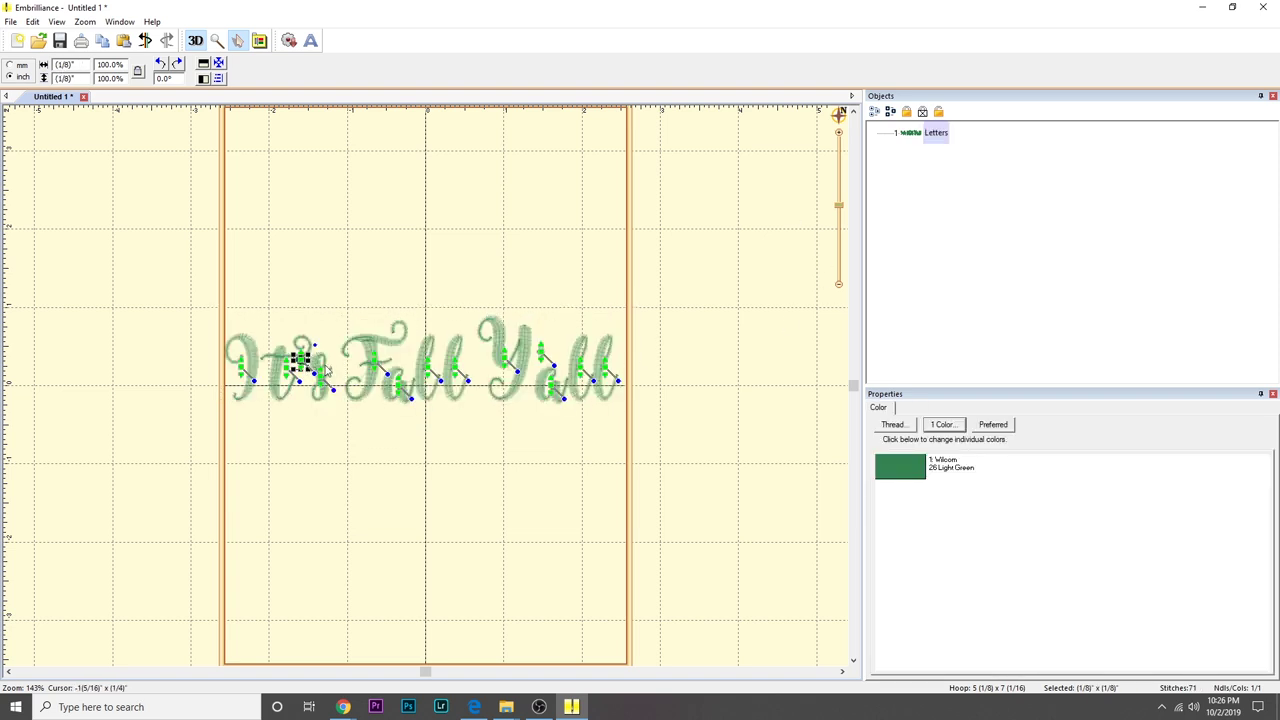
click(741, 308)
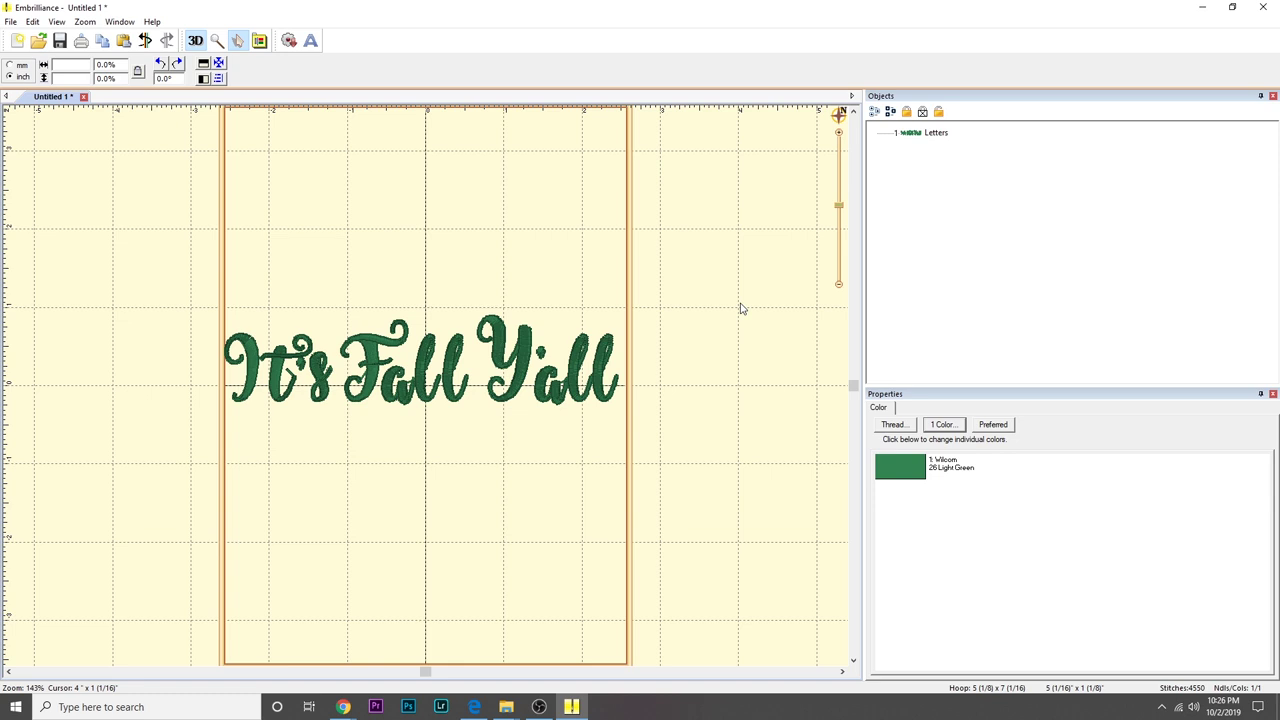
- Move the whole 'It's Fall Y'all' lettering down on the hoop
click(937, 133)
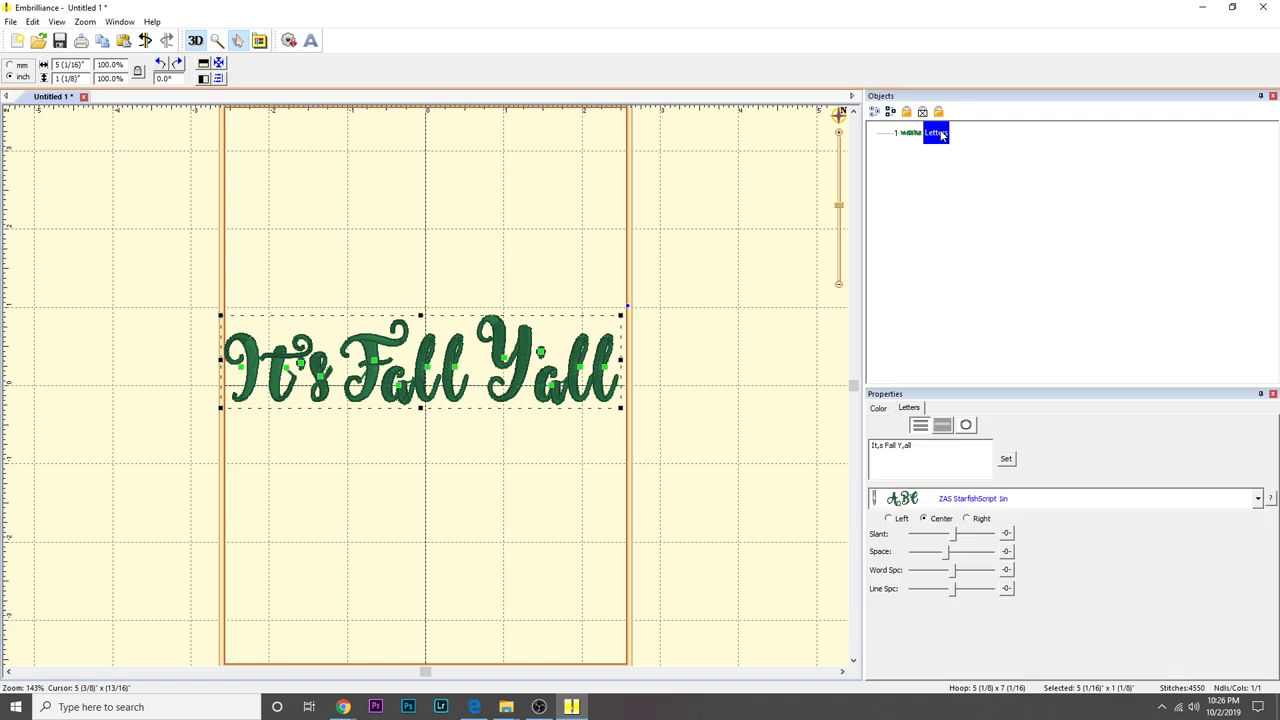
key(Down)
key(Down)
key(Down)
key(Down)
key(Down)
key(Down)
key(Down)
key(Down)
key(Down)
key(Down)
key(Down)
key(Down)
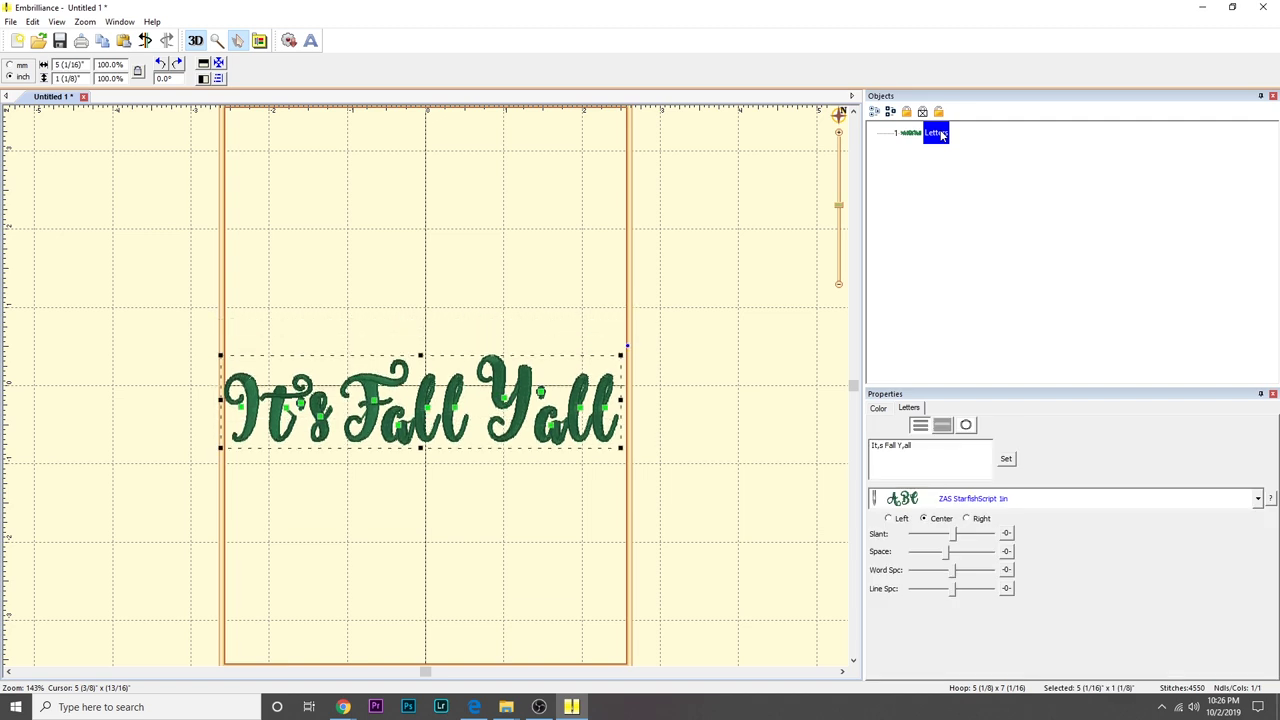
key(Up)
key(Up)
key(Up)
key(Up)
key(Up)
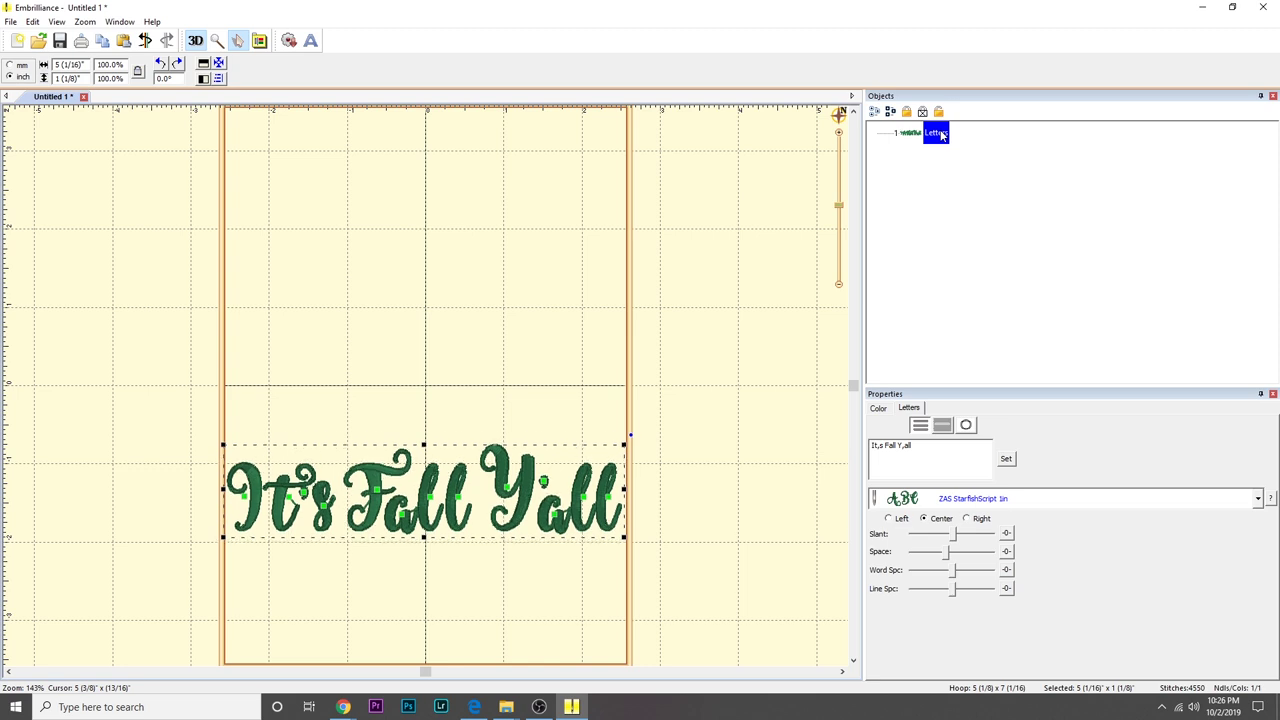
key(Down)
key(Down)
key(Down)
key(Down)
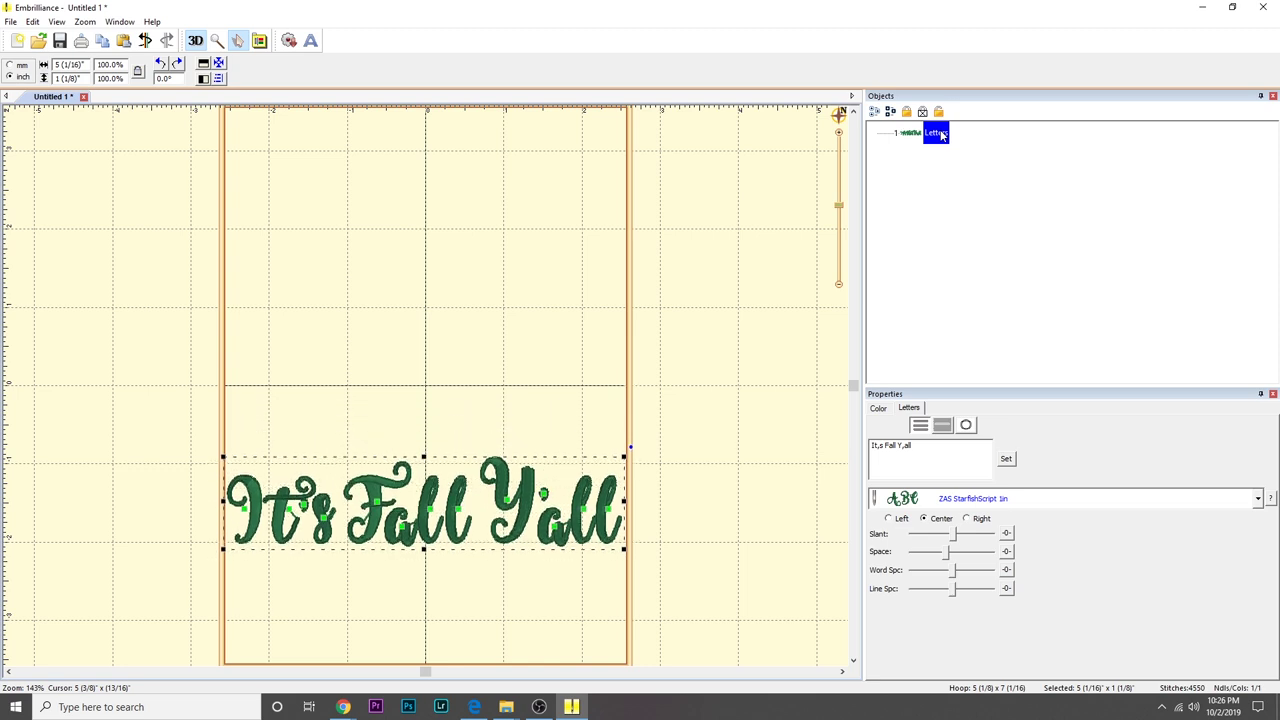
click(460, 513)
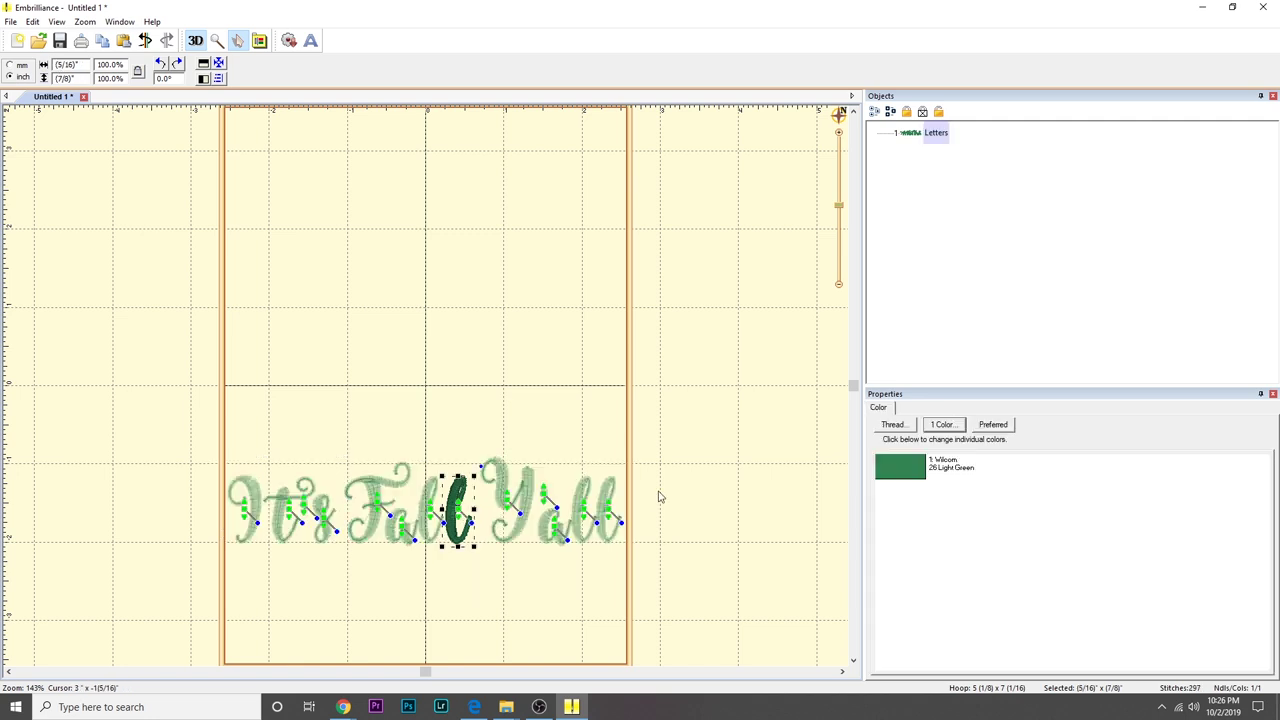
click(938, 142)
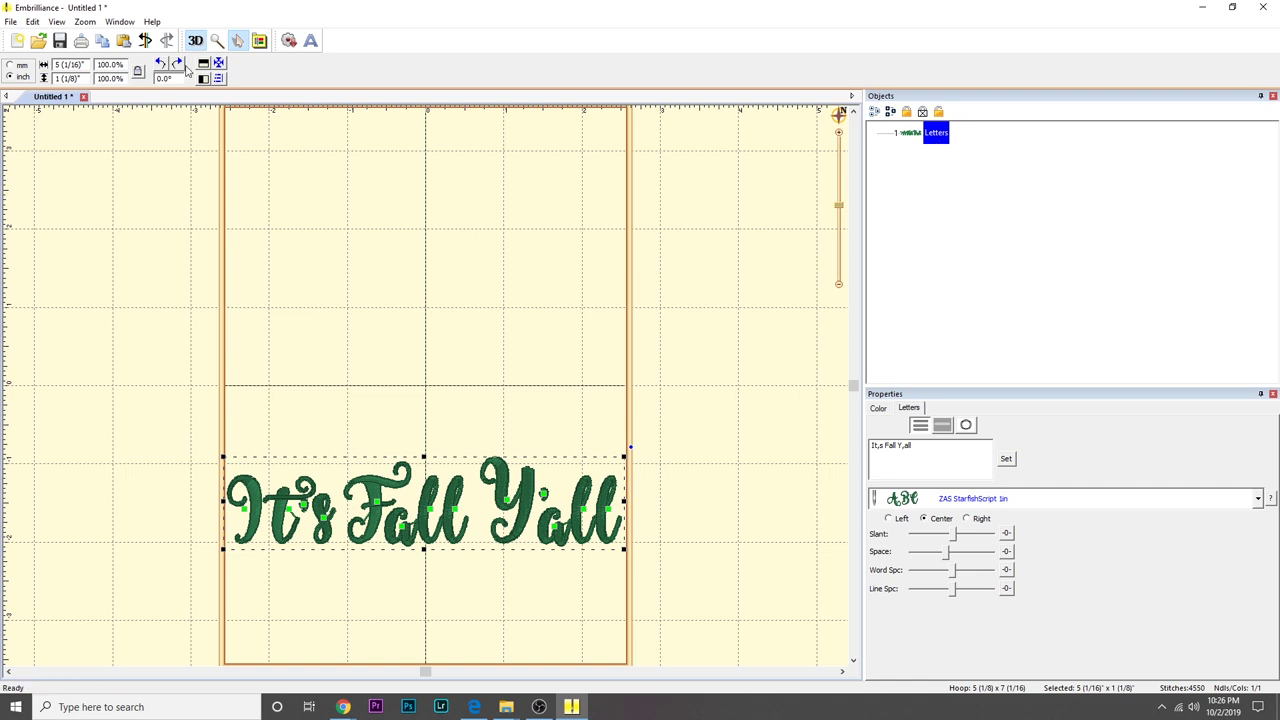
- Merge Frame 3 from the Applique Frames 1 catalog, adding a 5 by 4 1/16 in frame
click(287, 43)
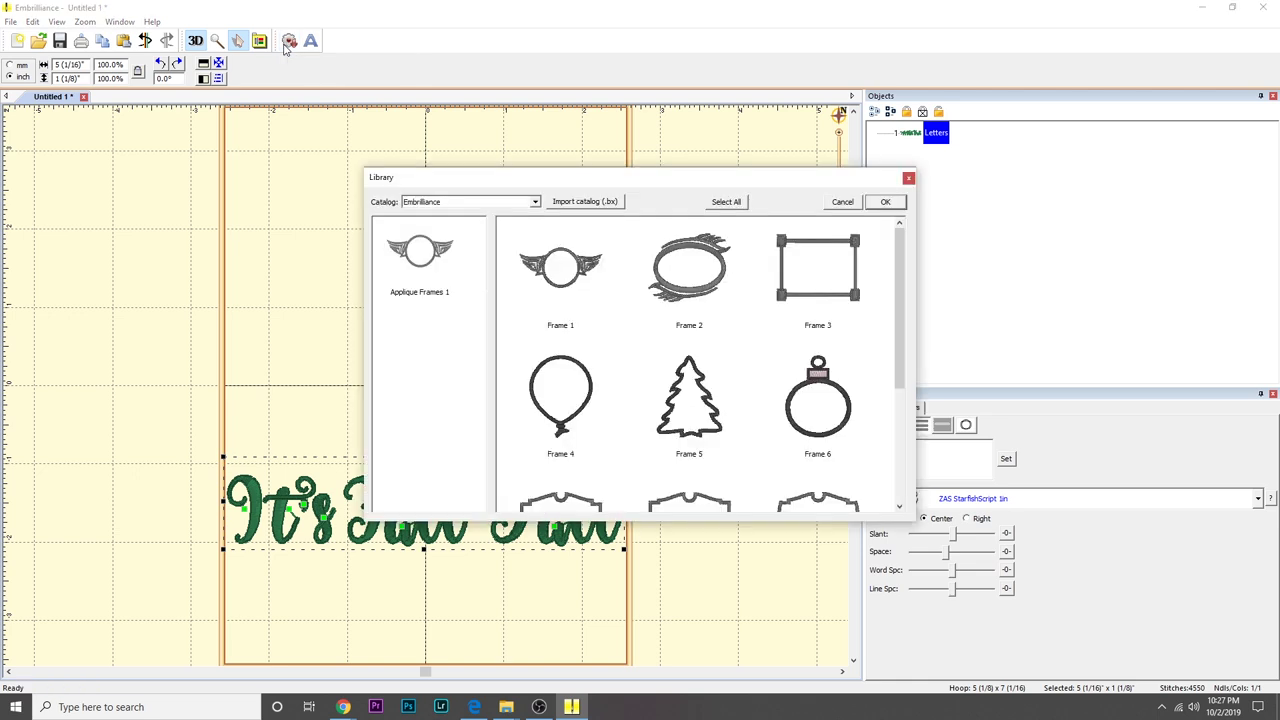
scroll(677, 350, down, 3)
click(419, 266)
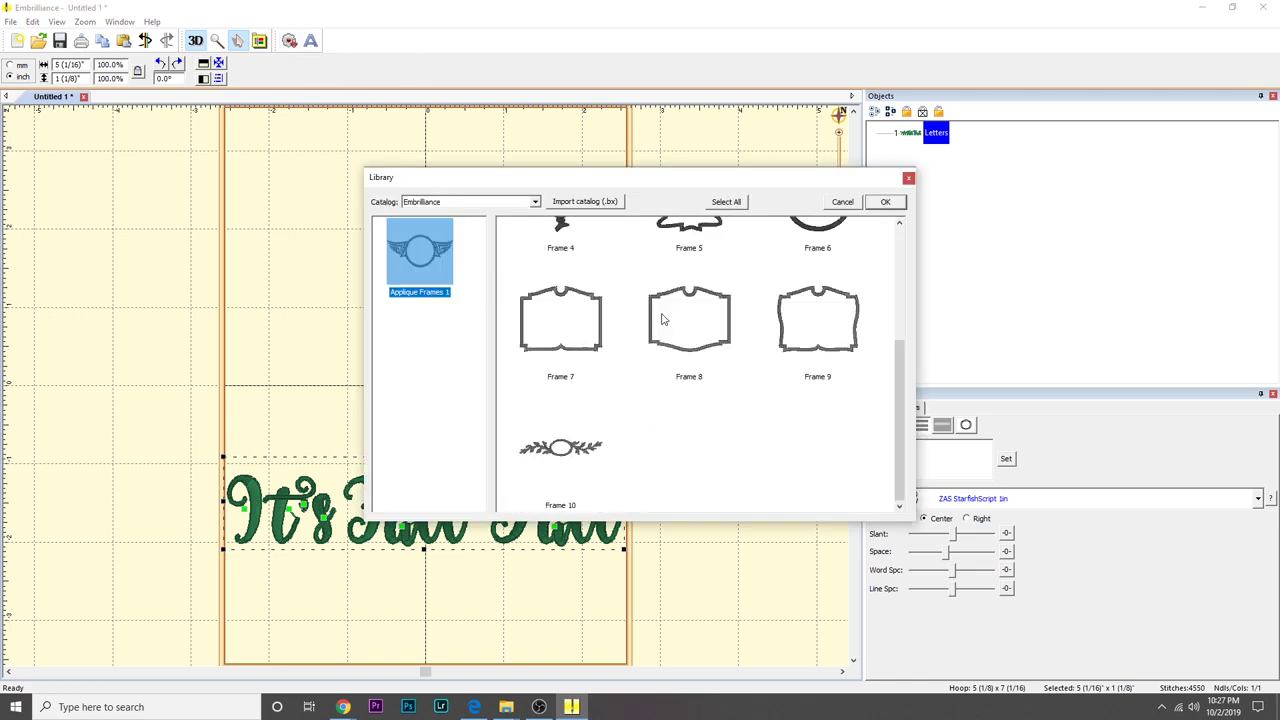
scroll(661, 319, up, 3)
scroll(665, 320, down, 3)
scroll(712, 332, up, 3)
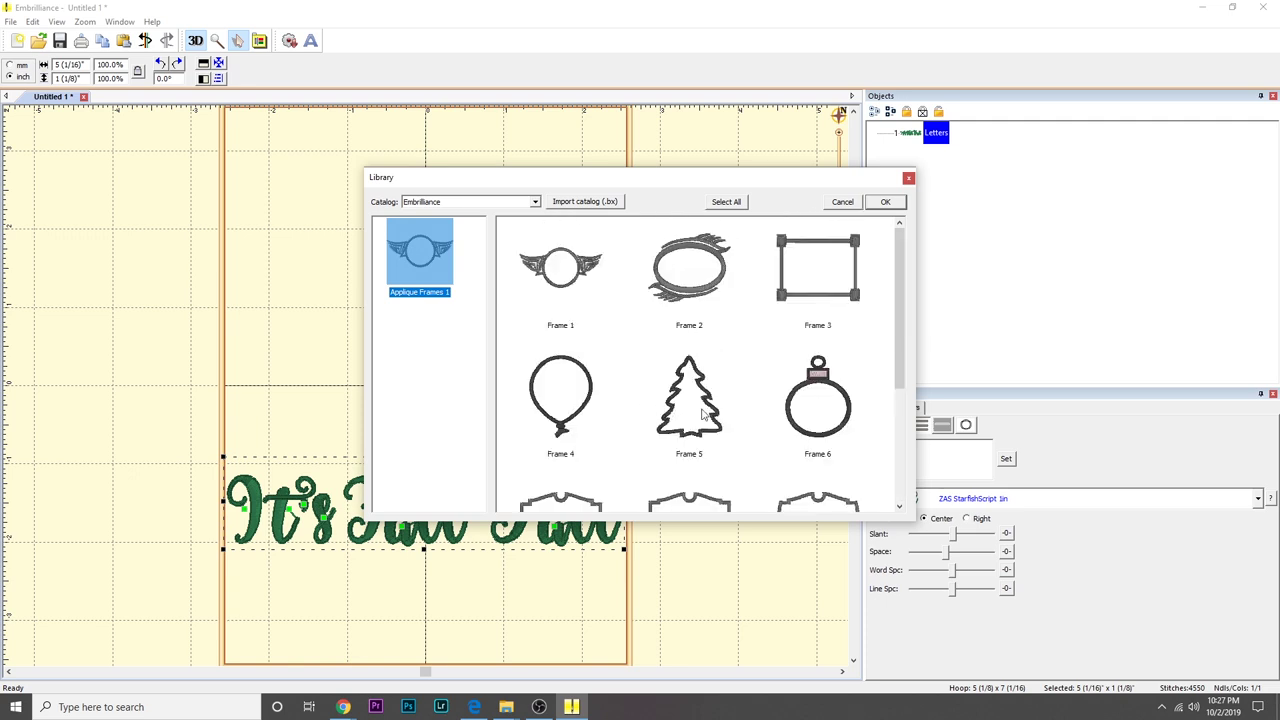
mouse_move(897, 341)
mouse_down()
mouse_move(903, 398)
mouse_move(889, 360)
mouse_up()
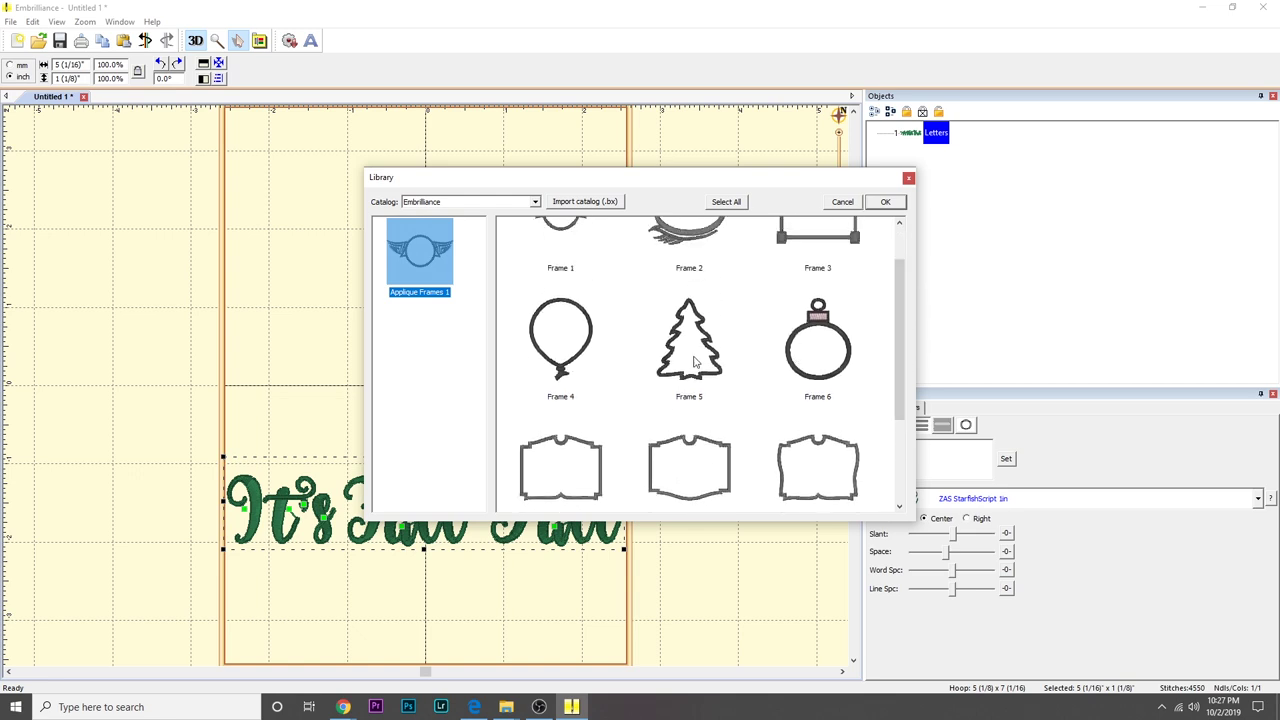
scroll(695, 362, up, 1)
scroll(695, 362, down, 4)
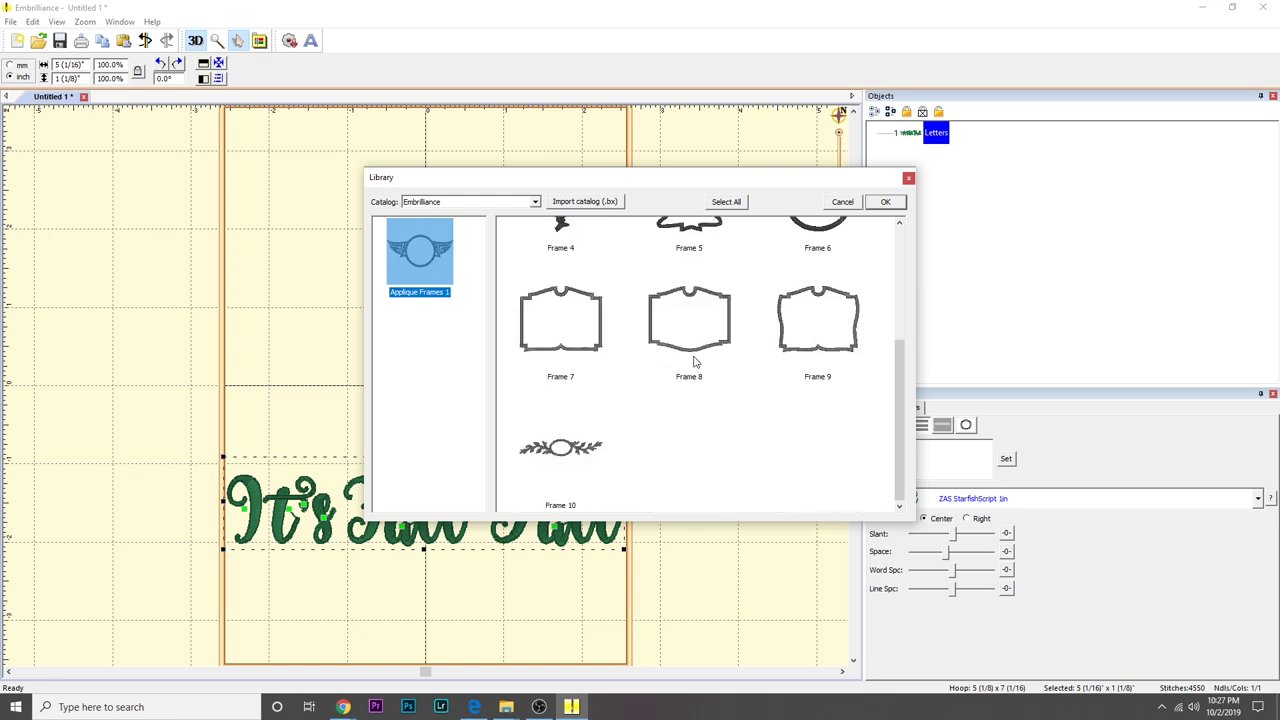
scroll(695, 362, up, 4)
scroll(765, 395, down, 4)
scroll(695, 290, up, 4)
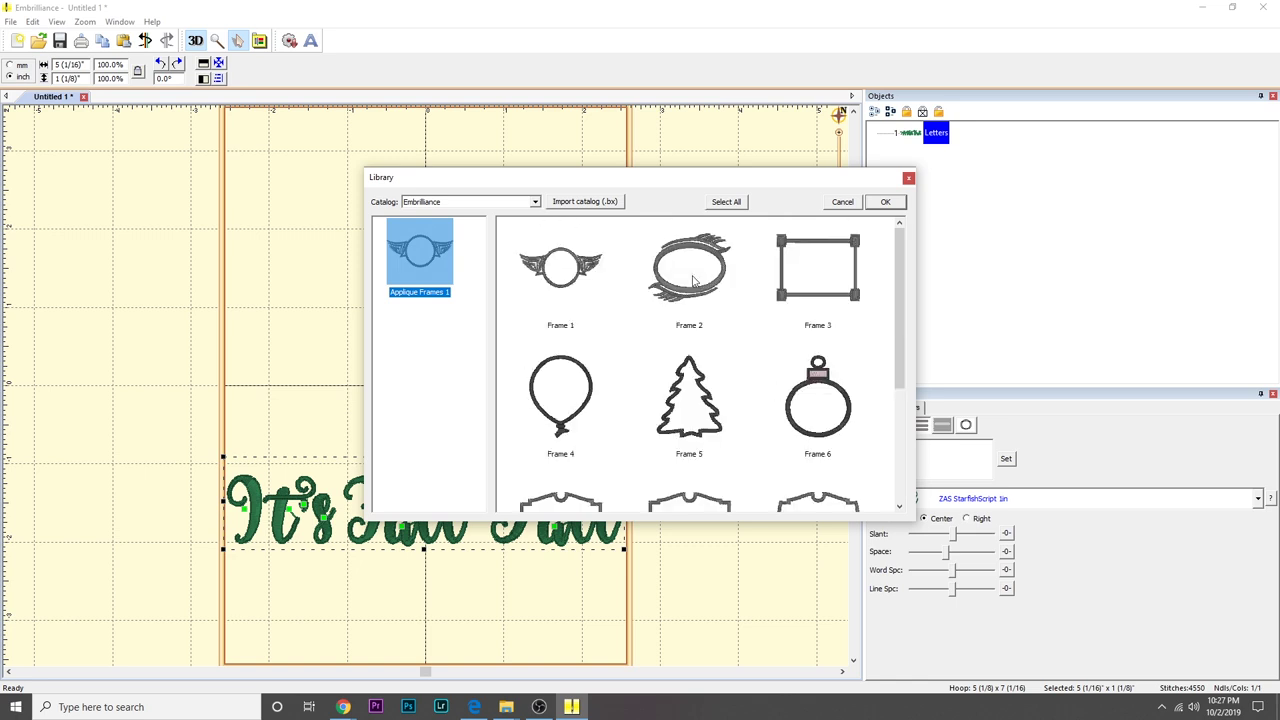
scroll(703, 297, down, 4)
scroll(703, 295, up, 4)
click(817, 277)
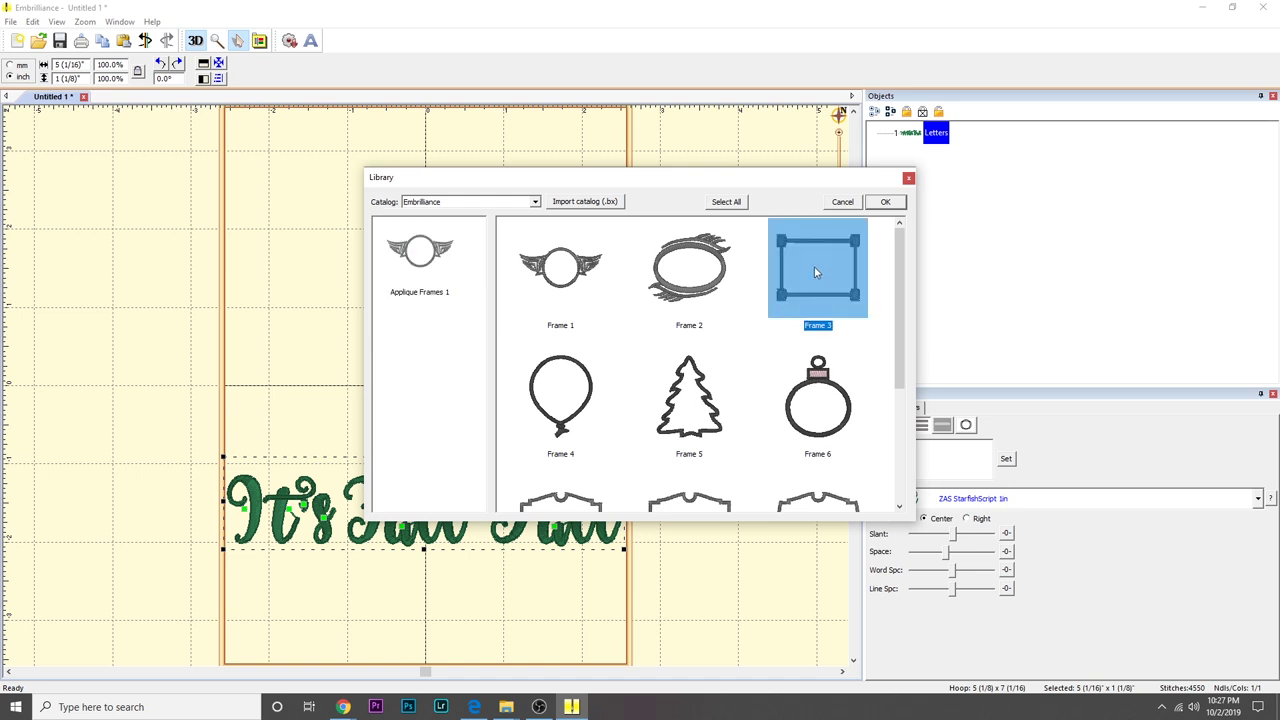
click(878, 206)
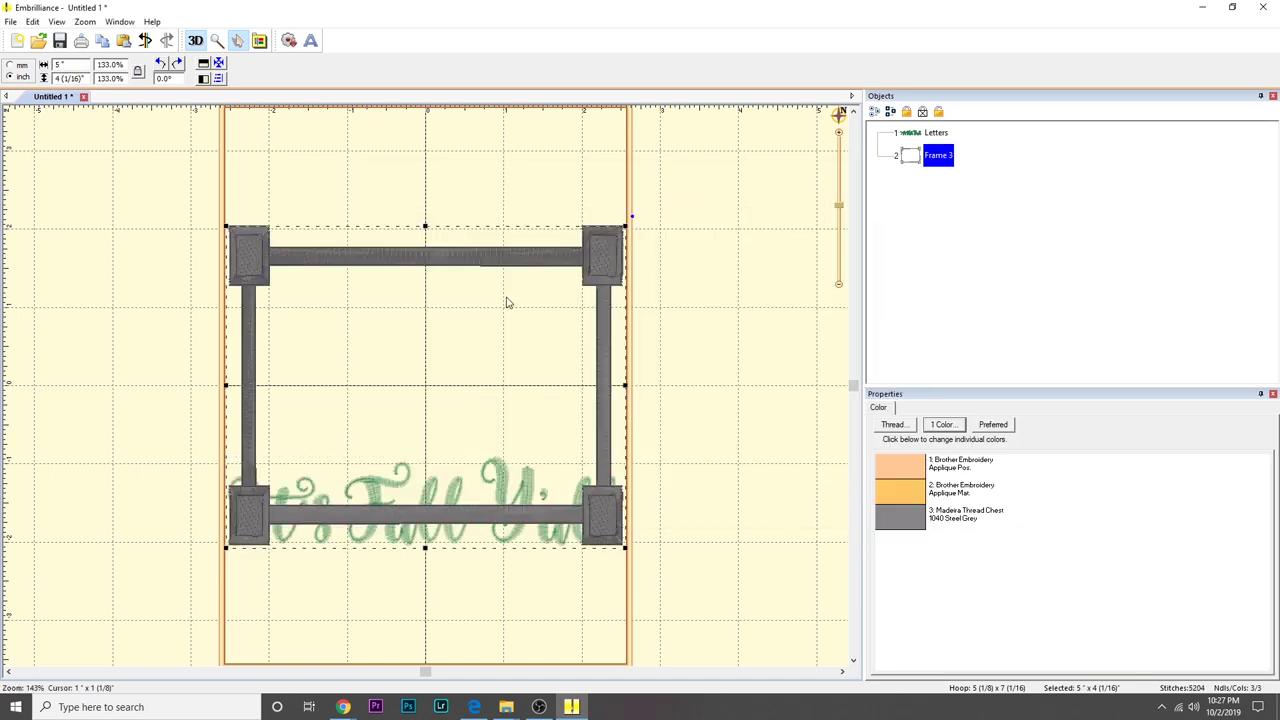
- Resize Frame 3 to 3 15/16 by 3 3/16 in and centre it above the lettering
drag(625, 227, 545, 200)
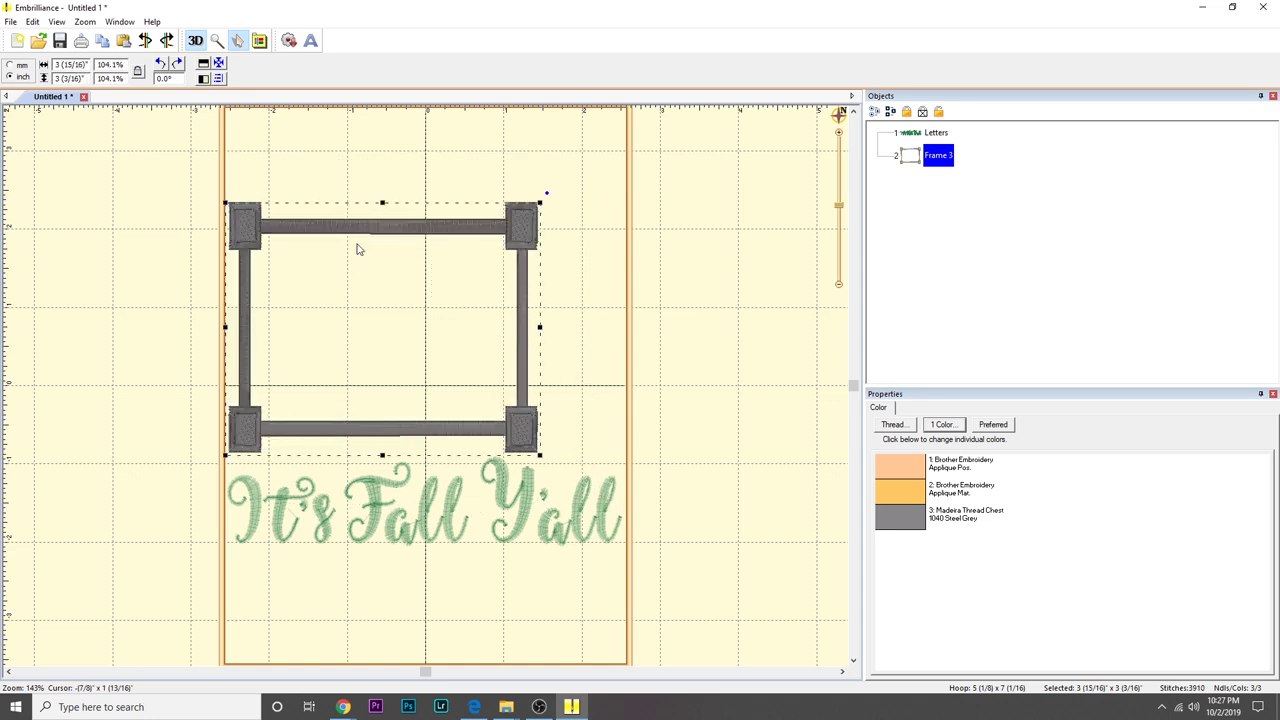
key(Right)
key(Right)
key(Right)
key(Right)
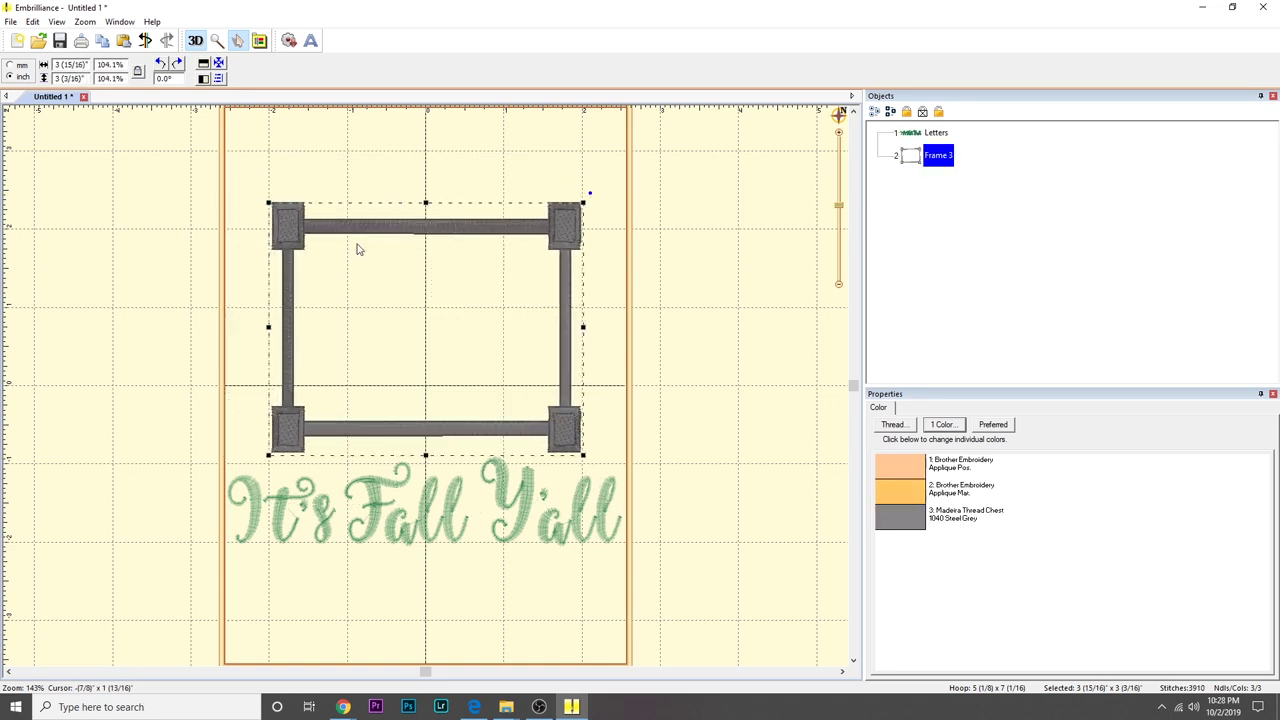
key(Left)
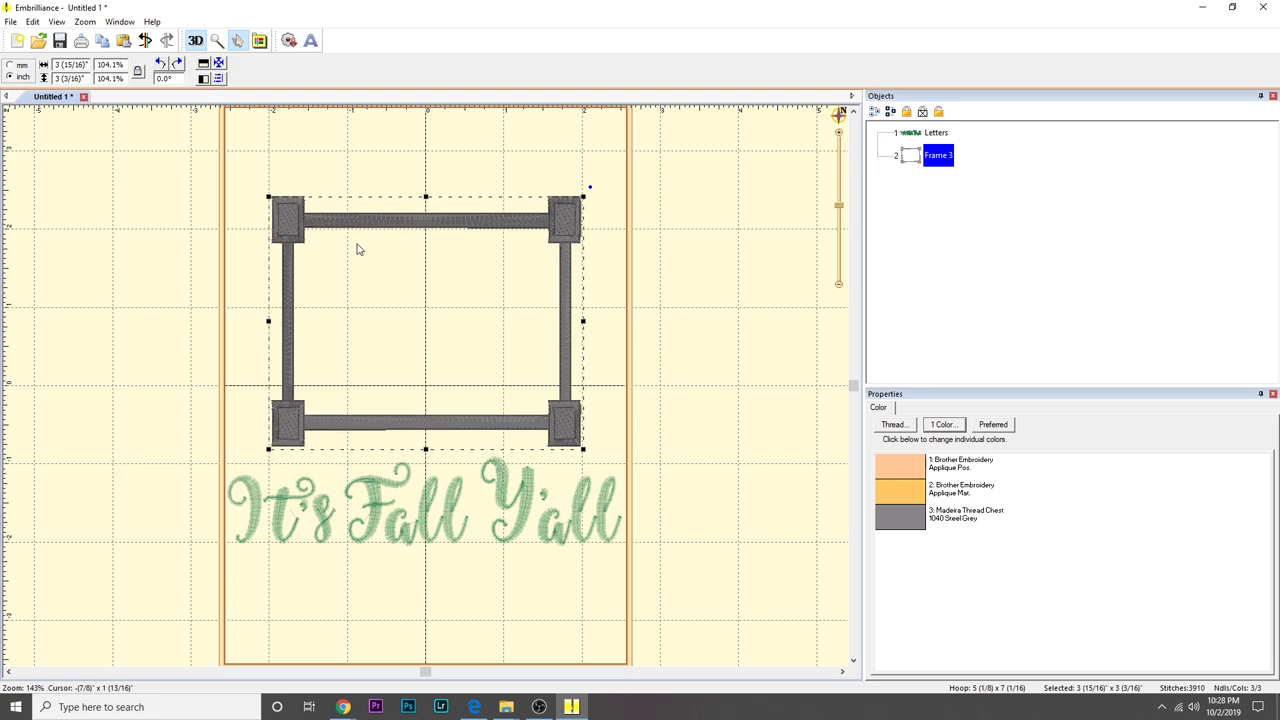
mouse_move(838, 205)
mouse_down()
mouse_move(840, 232)
mouse_move(837, 196)
mouse_move(836, 207)
mouse_up()
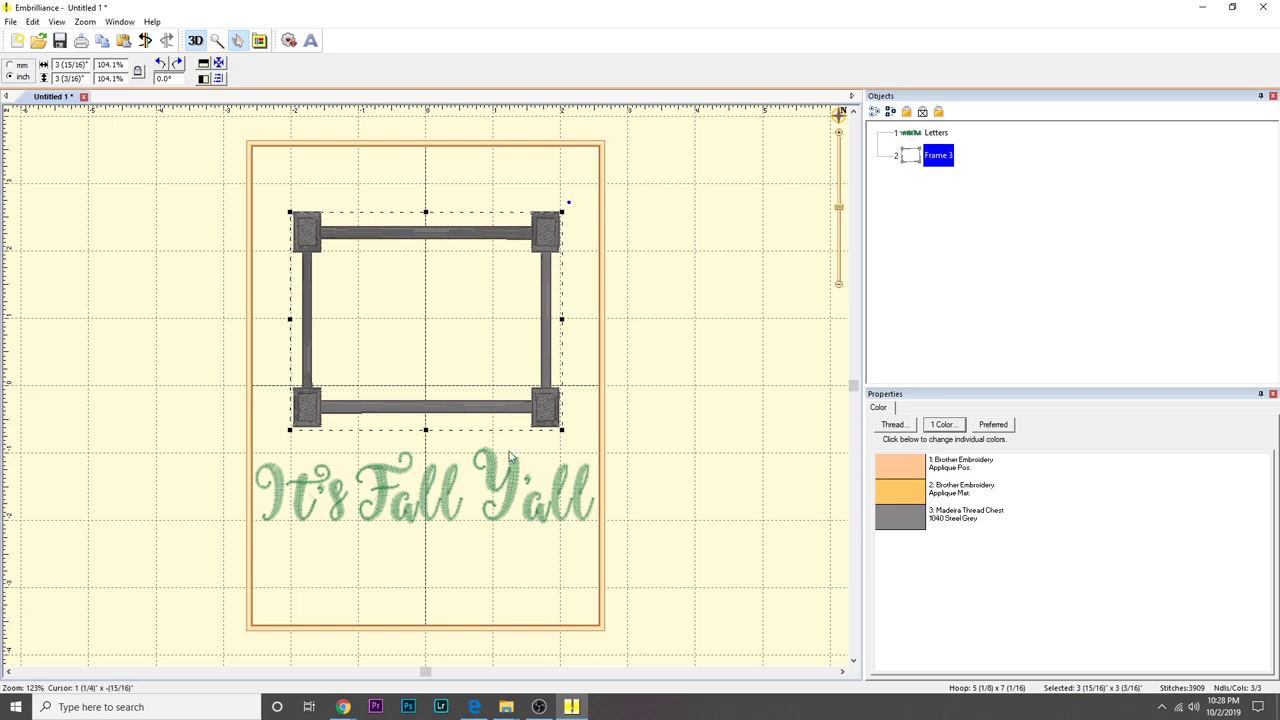
click(405, 495)
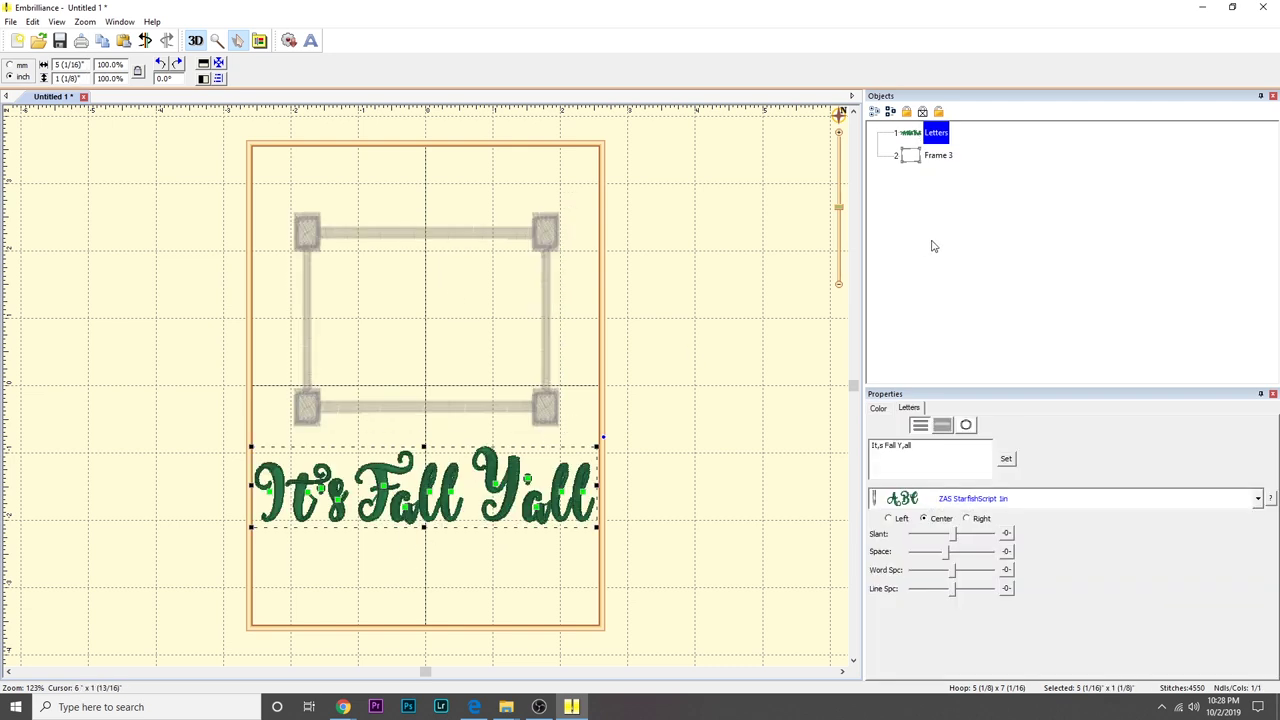
click(936, 157)
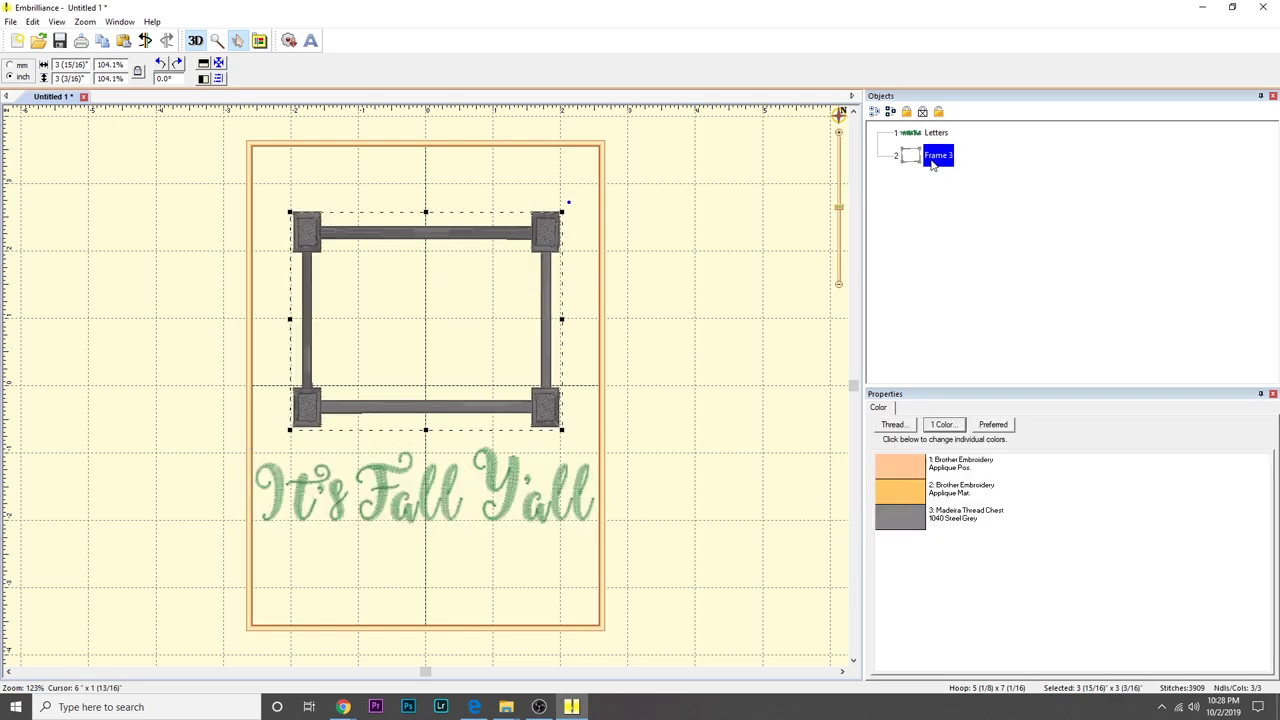
click(12, 22)
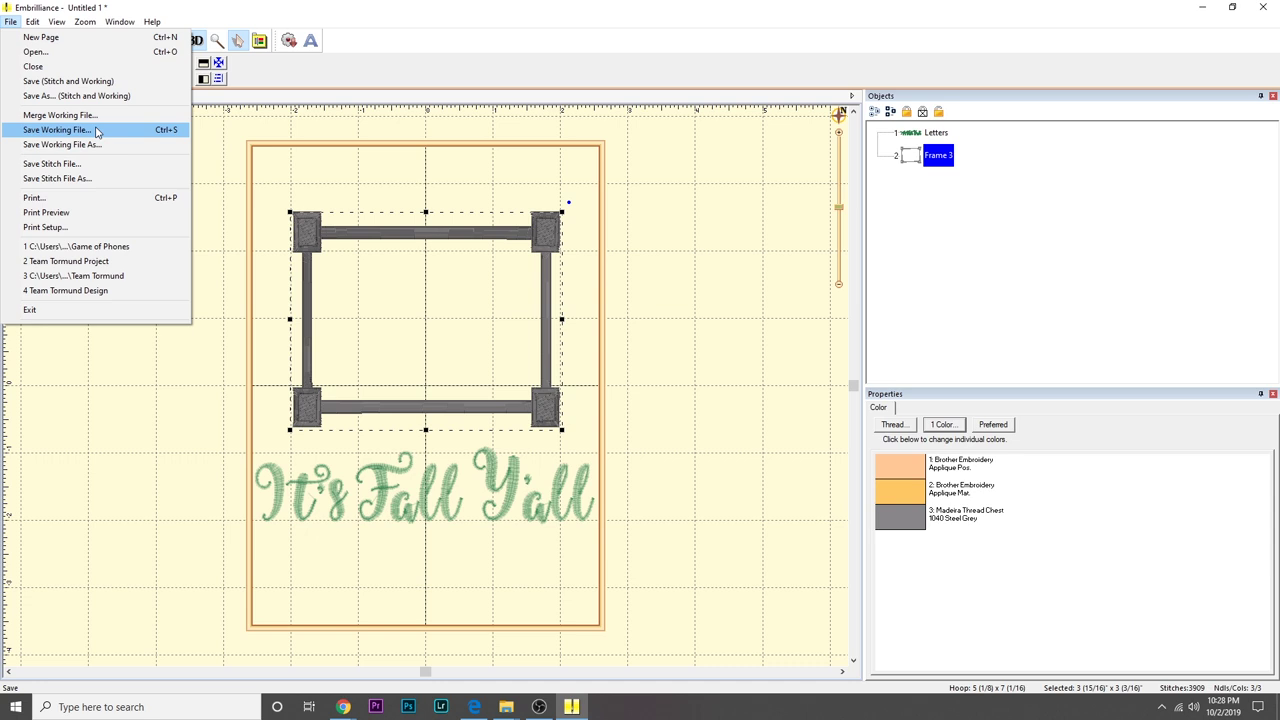
- Begin saving as PES named 'Its Fall Y', cancel, then select the grey square frame
click(95, 178)
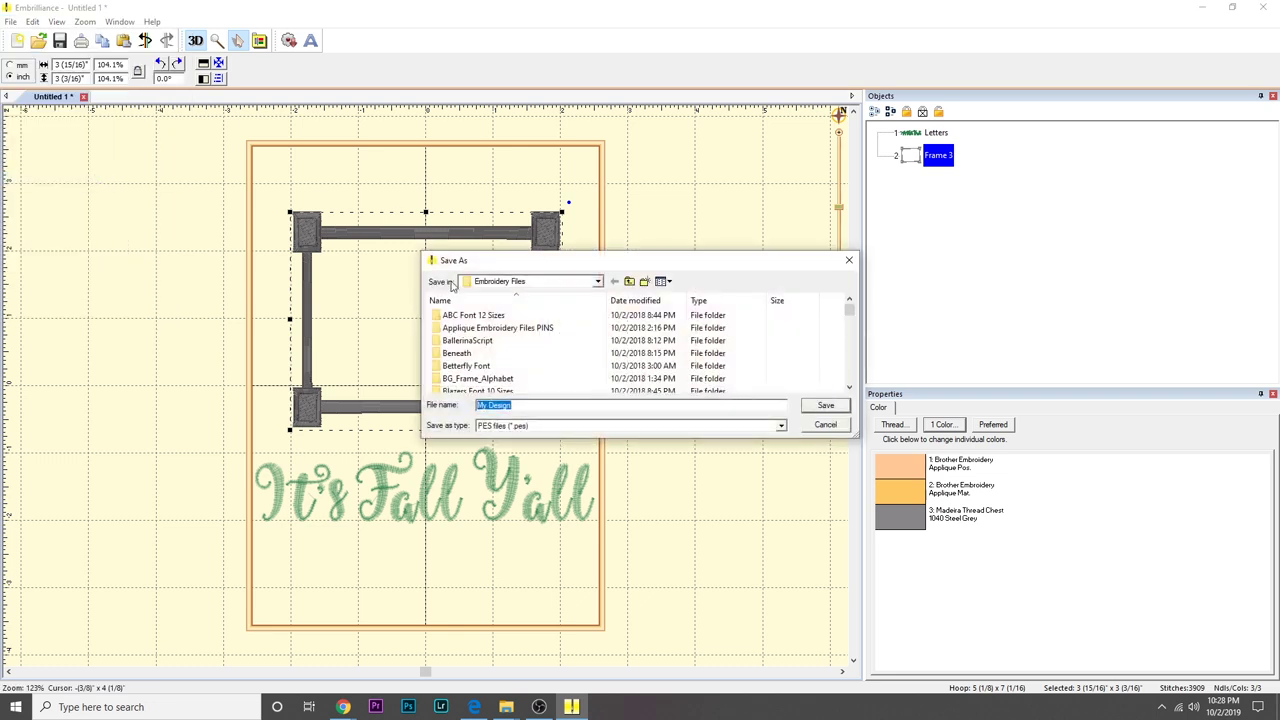
click(558, 405)
drag(558, 405, 349, 398)
text(Its Fall Y)
click(677, 430)
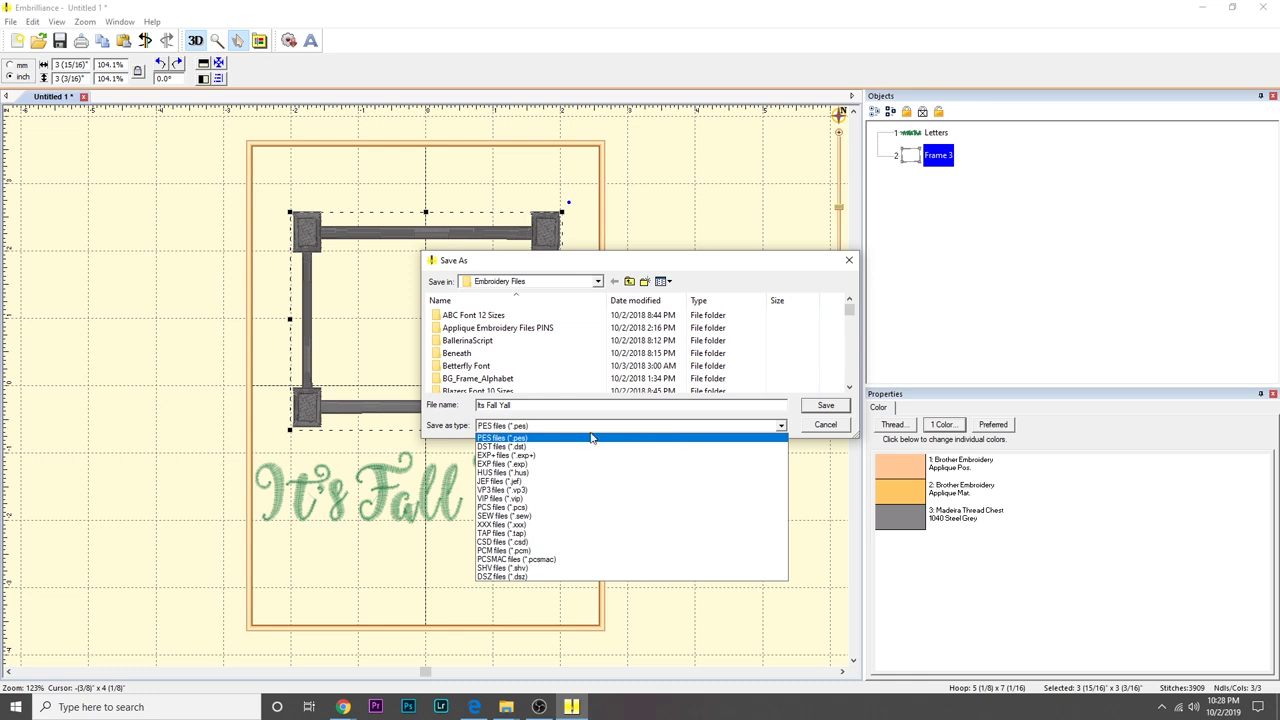
click(833, 427)
click(833, 427)
click(475, 312)
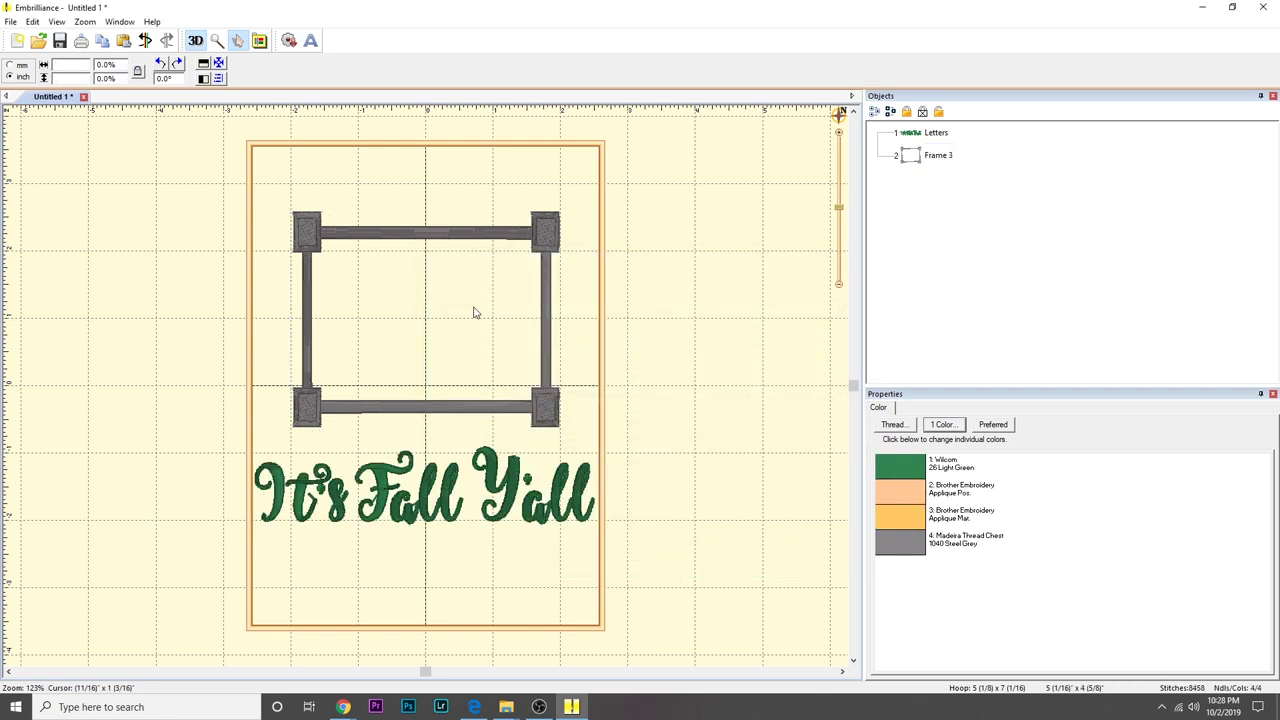
click(935, 156)
- Delete the square frame from Untitled 1, then open Ice cream 2p5in.pes as a second design
key(Delete)
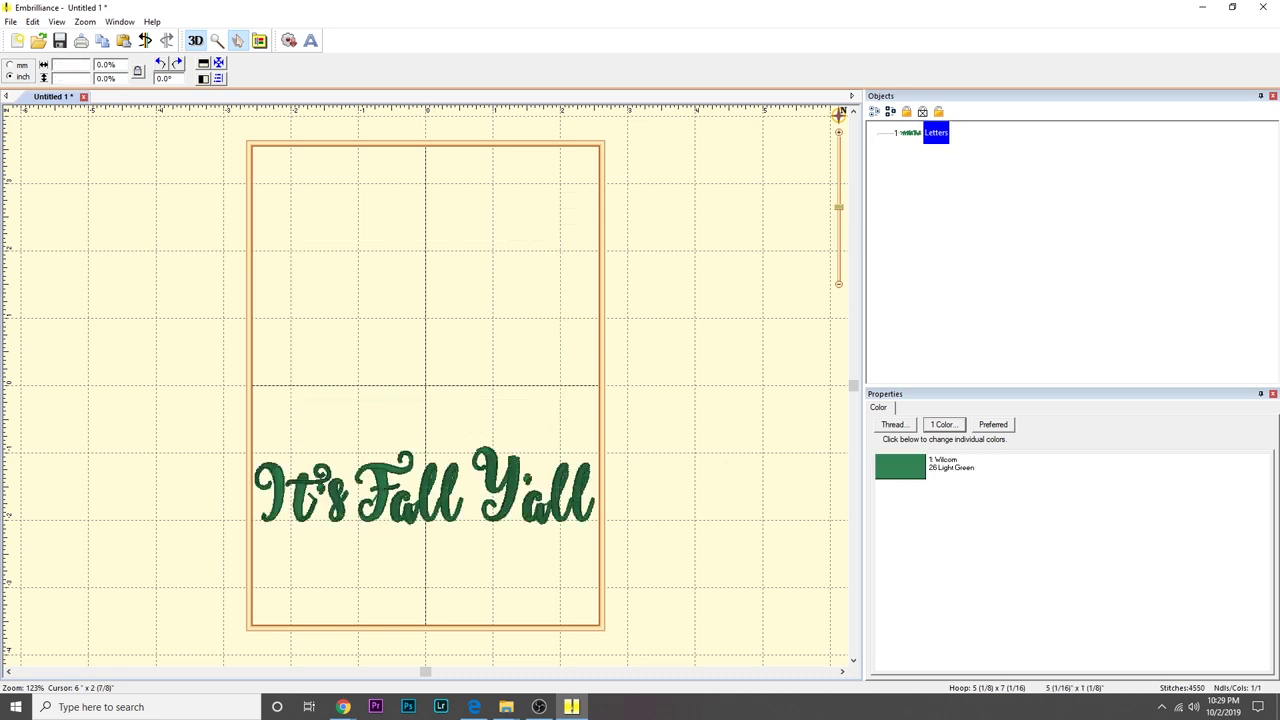
key(alt+Tab)
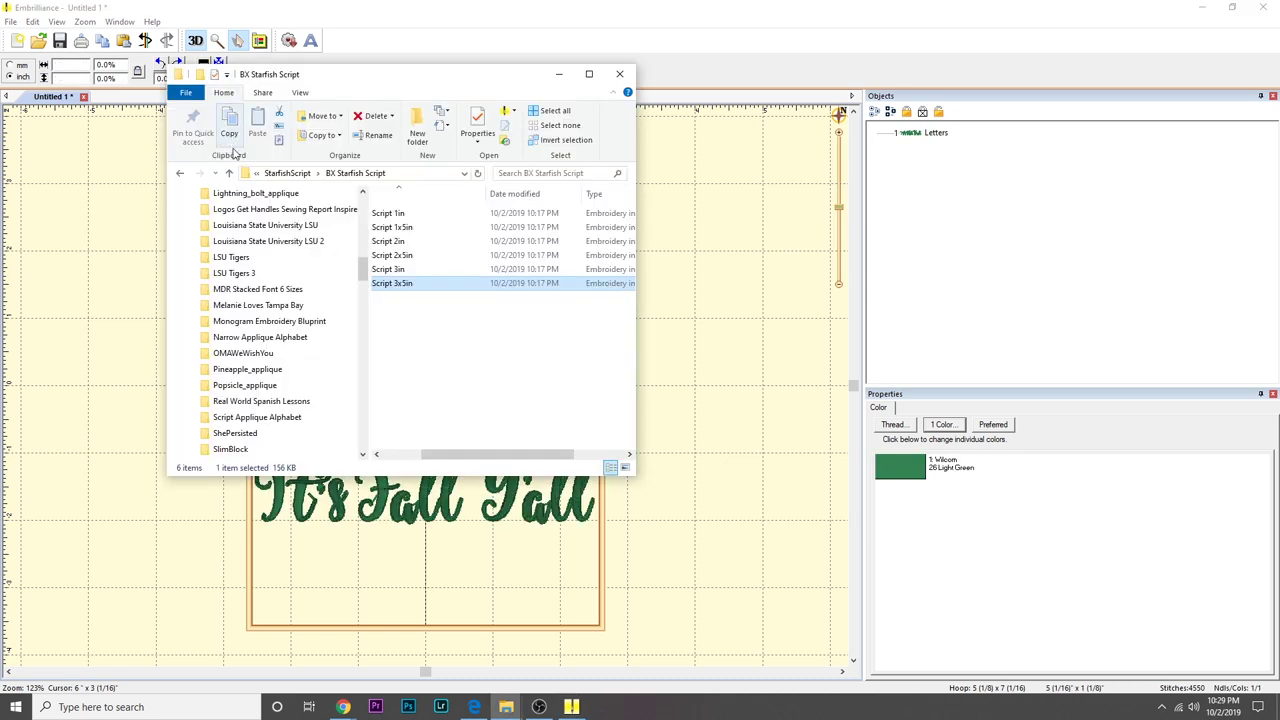
click(240, 194)
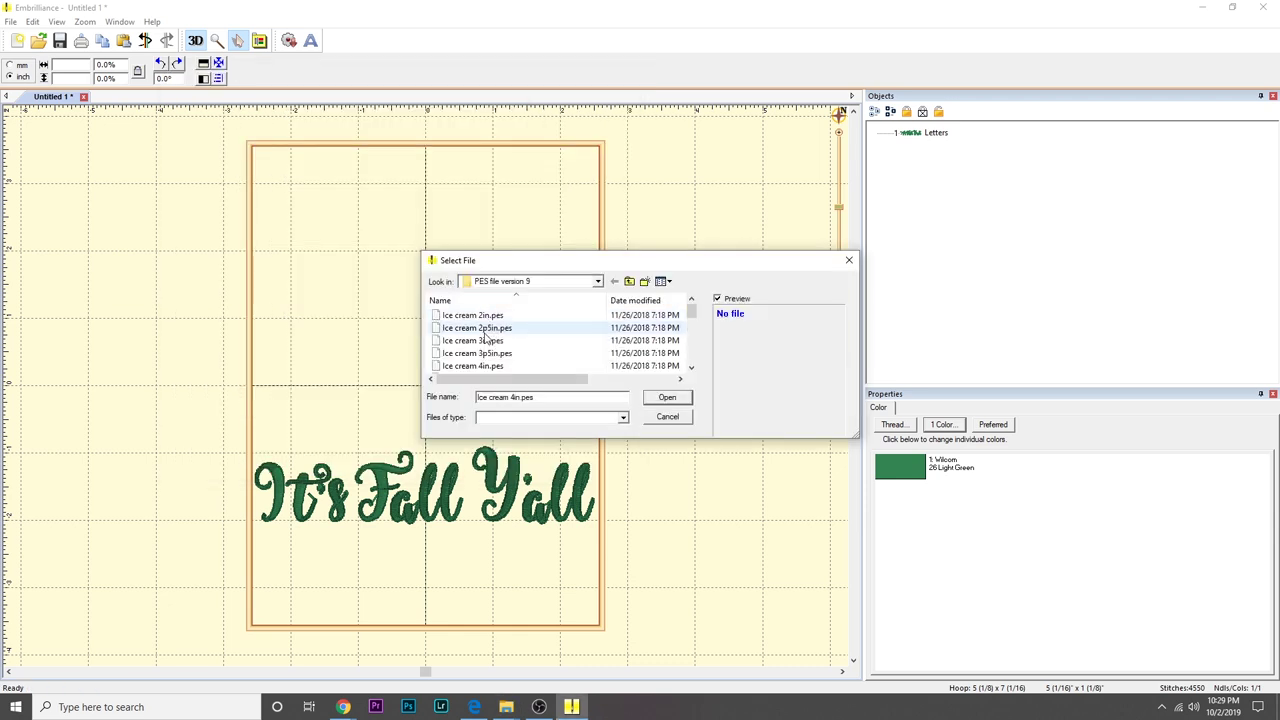
click(480, 328)
- Add a lettering object to the ice cream design reading 'You're Sweet'
click(670, 398)
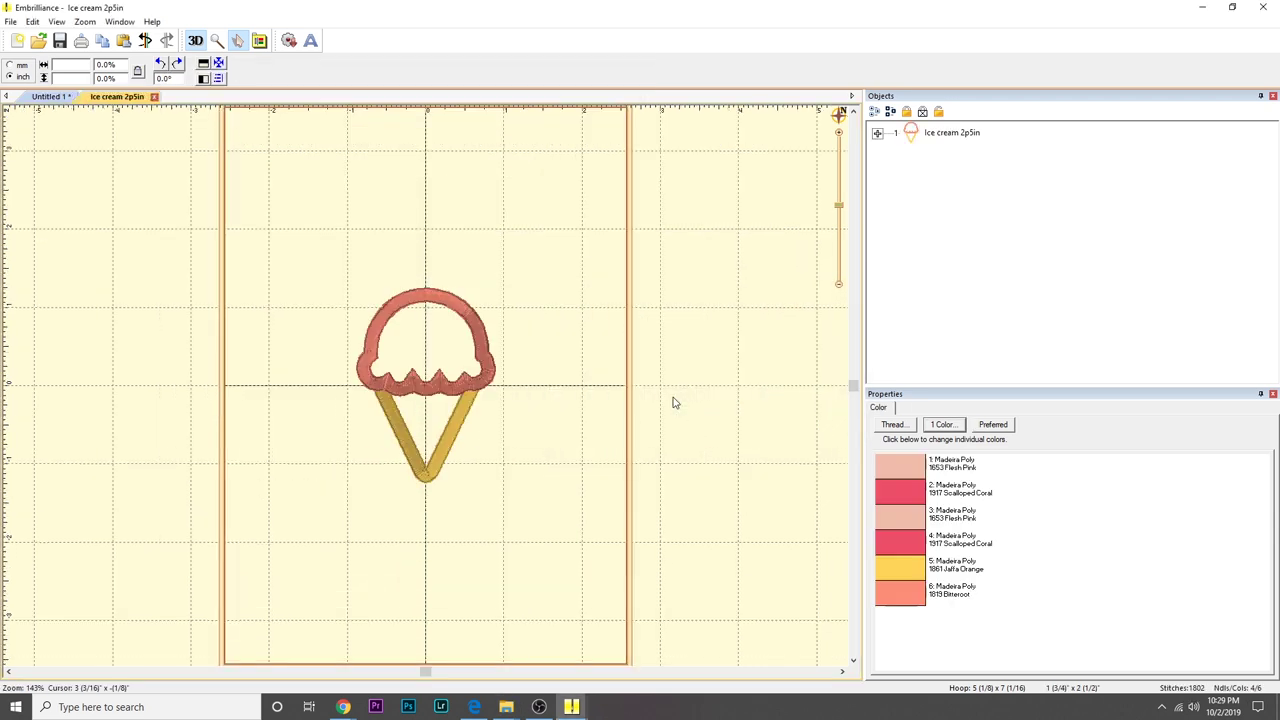
click(941, 137)
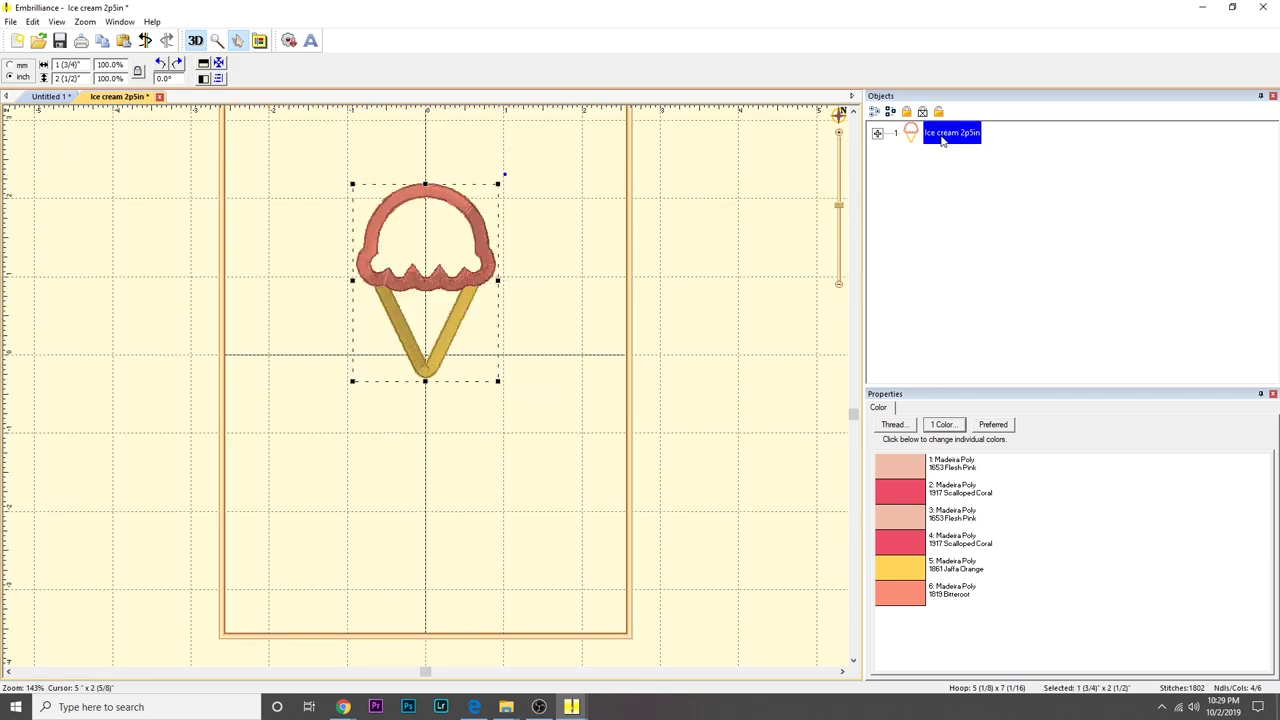
click(310, 40)
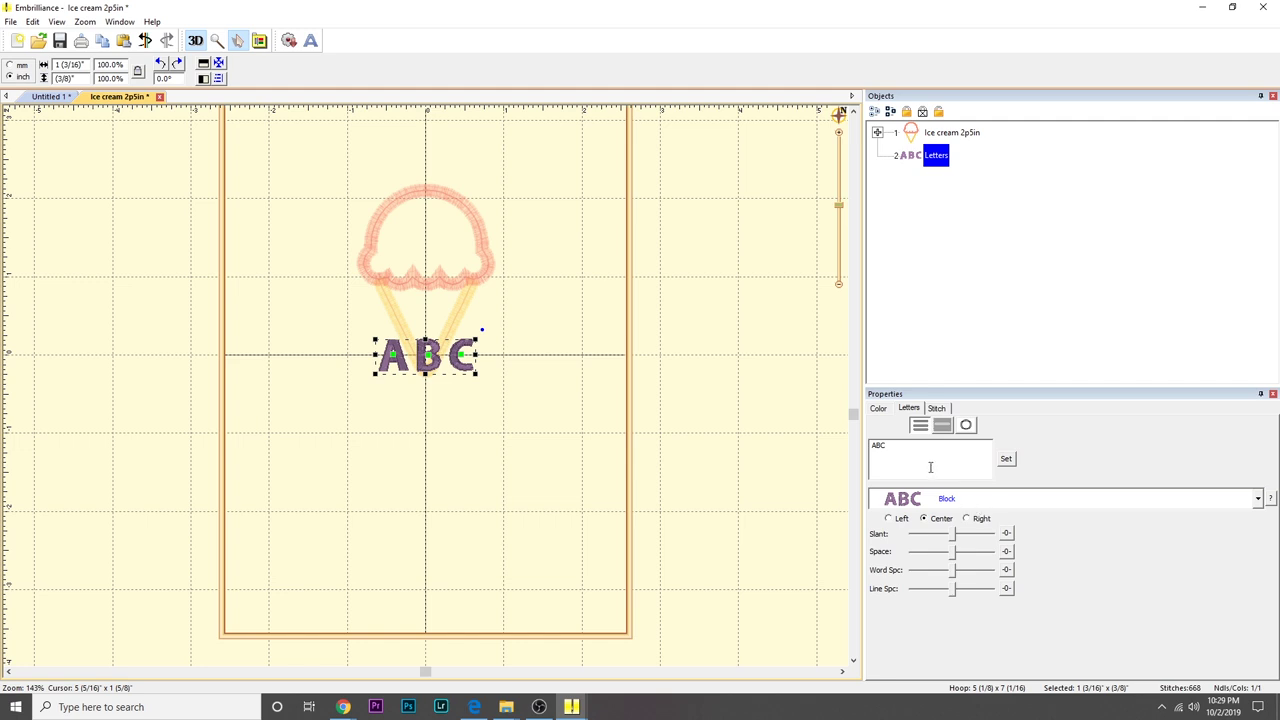
click(931, 468)
text(You're Sweet)
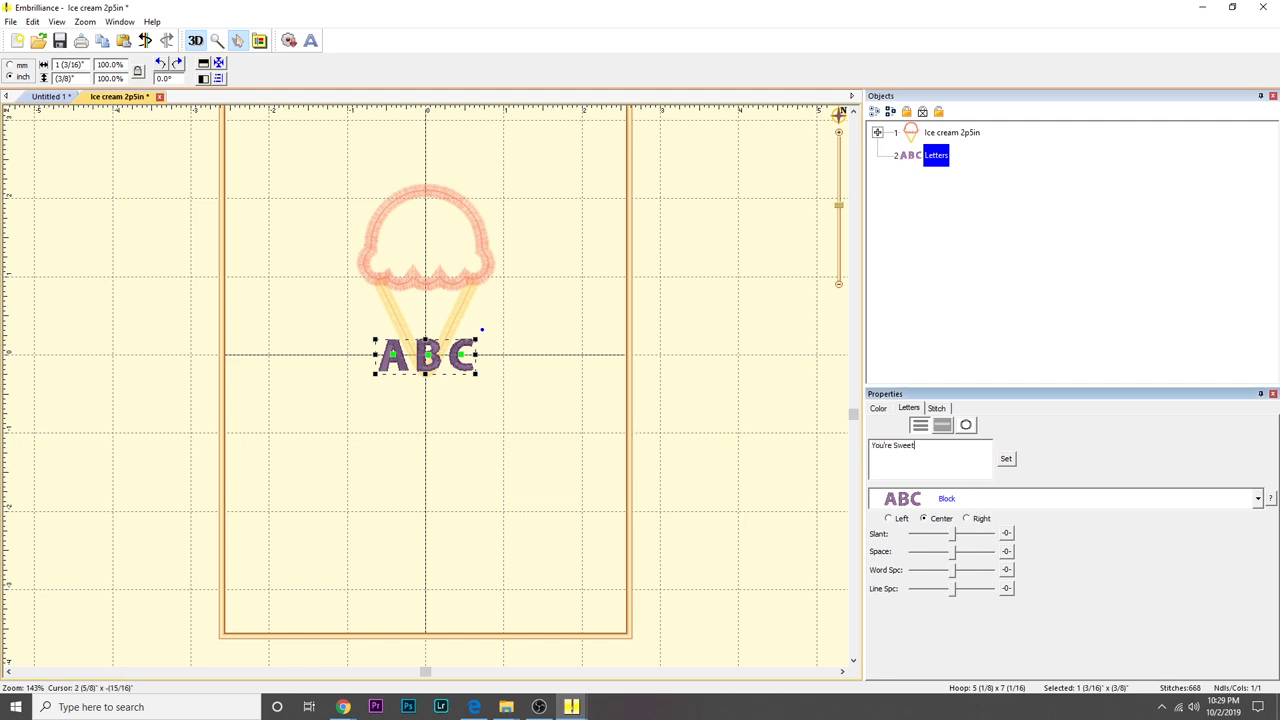
click(1040, 498)
- Try the Eyes Open 1 INCH BX font, then set the lettering to MUE_Beneath_0_5in
scroll(1040, 571, down, 5)
scroll(1040, 571, up, 1)
click(1001, 584)
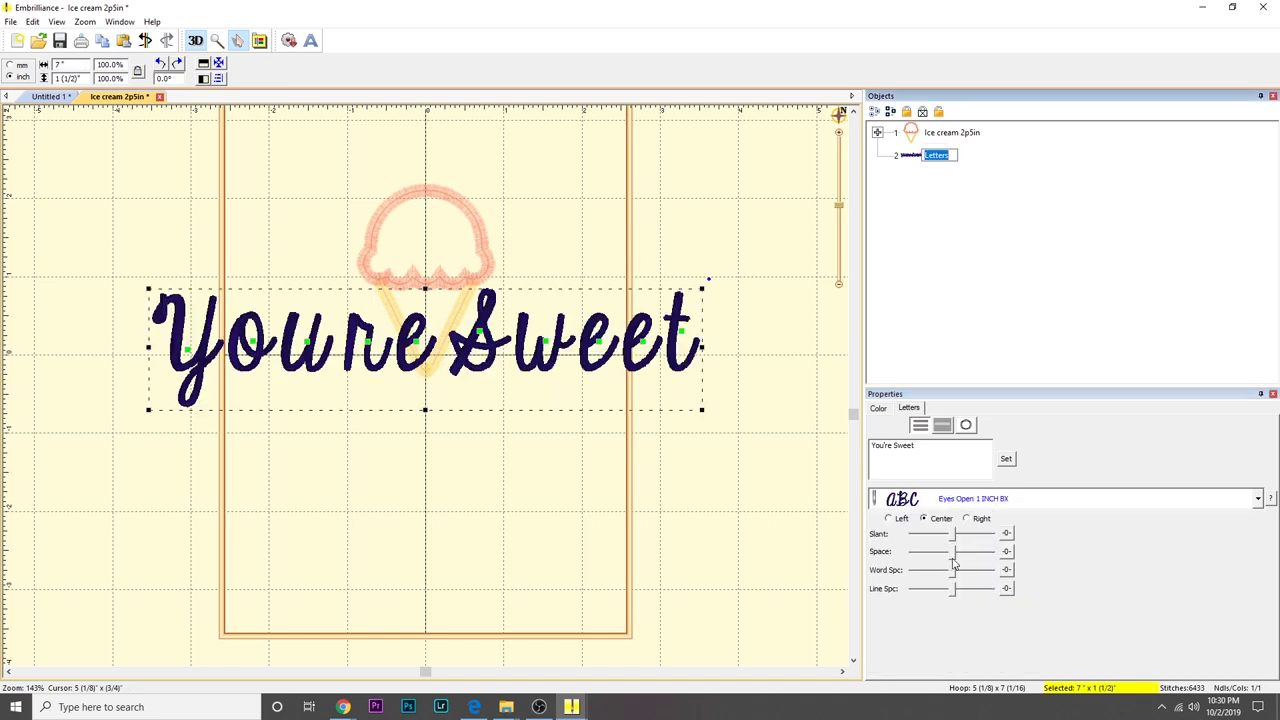
click(993, 498)
scroll(993, 555, down, 10)
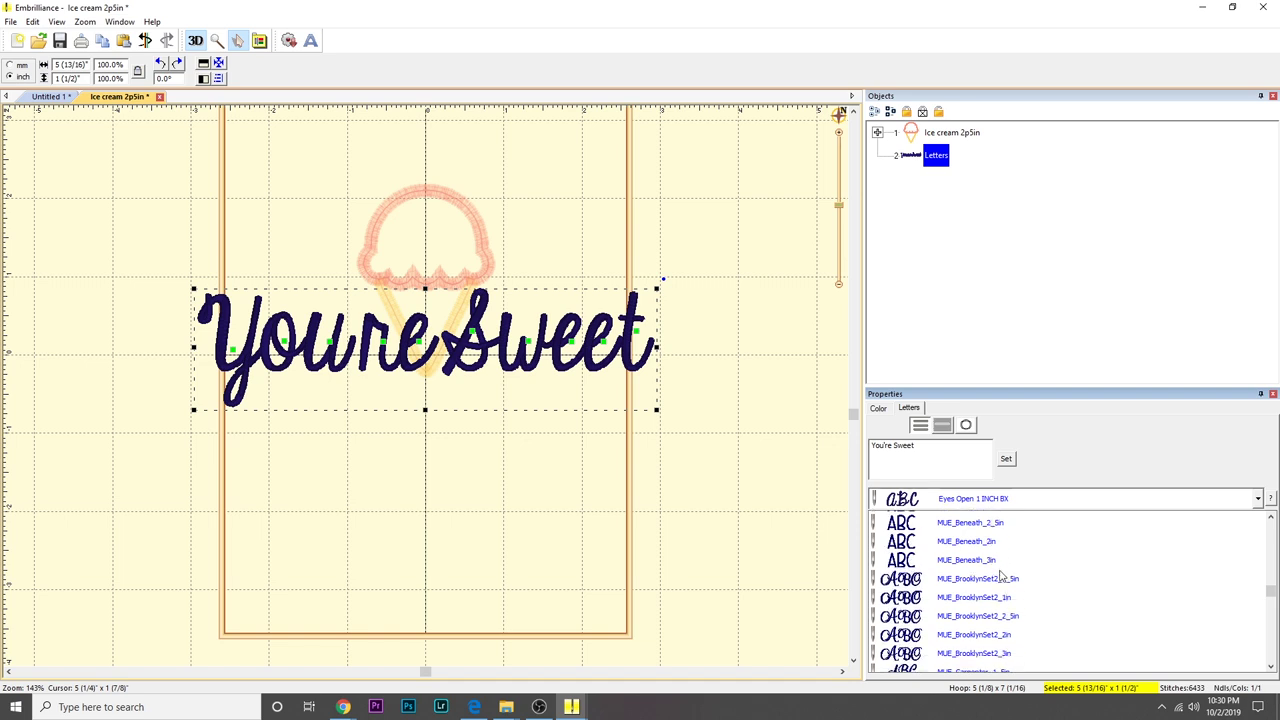
scroll(960, 540, up, 3)
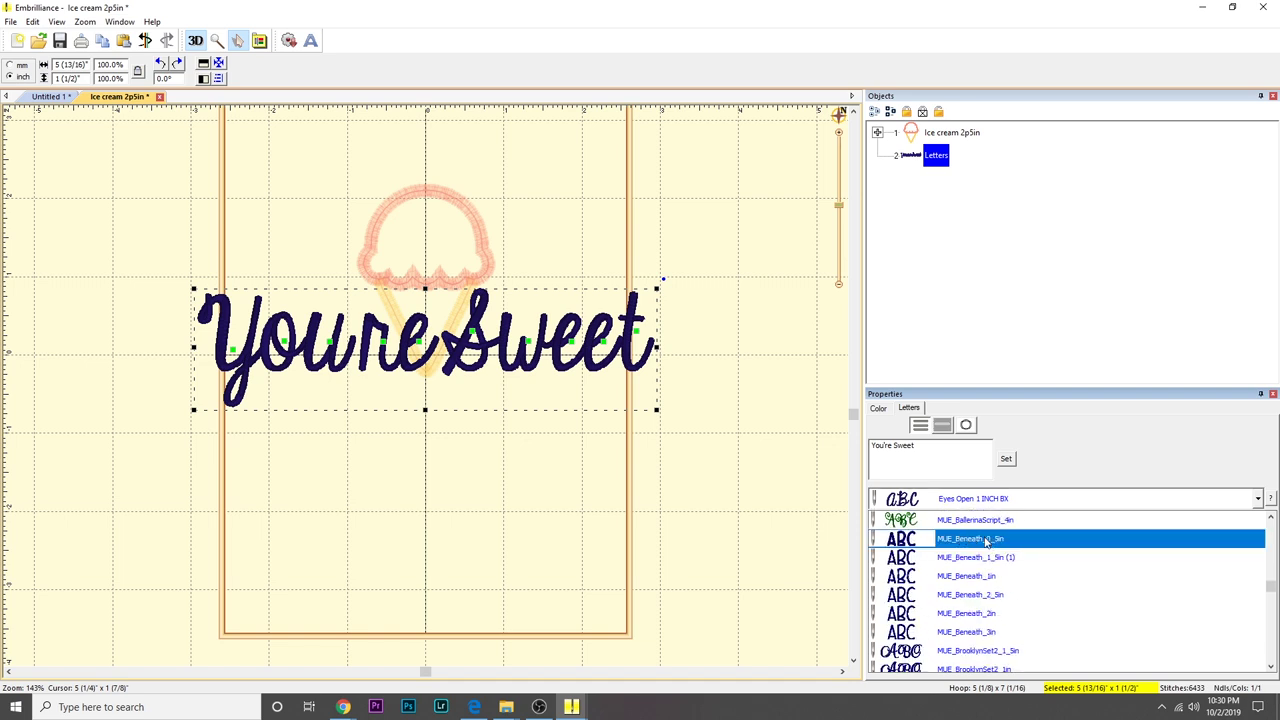
click(987, 541)
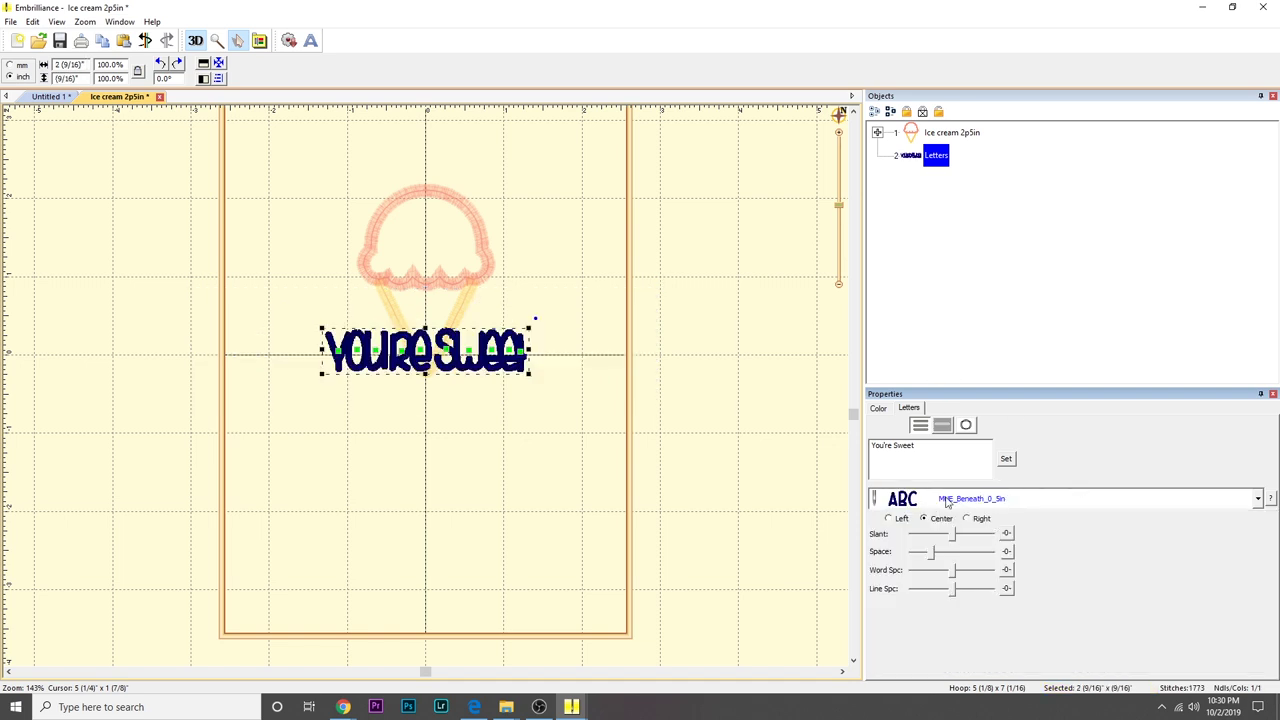
key(Escape)
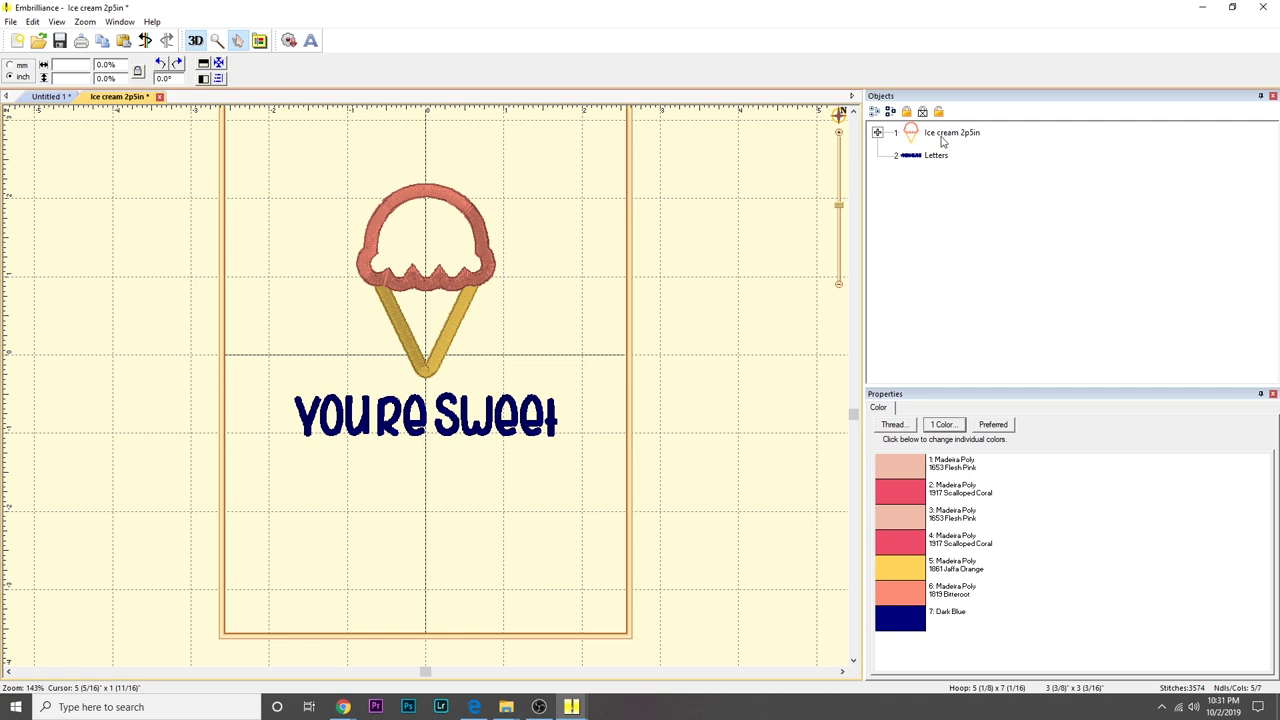
- Reorder the Objects list so the ice cream stitches before the You're Sweet lettering
click(940, 135)
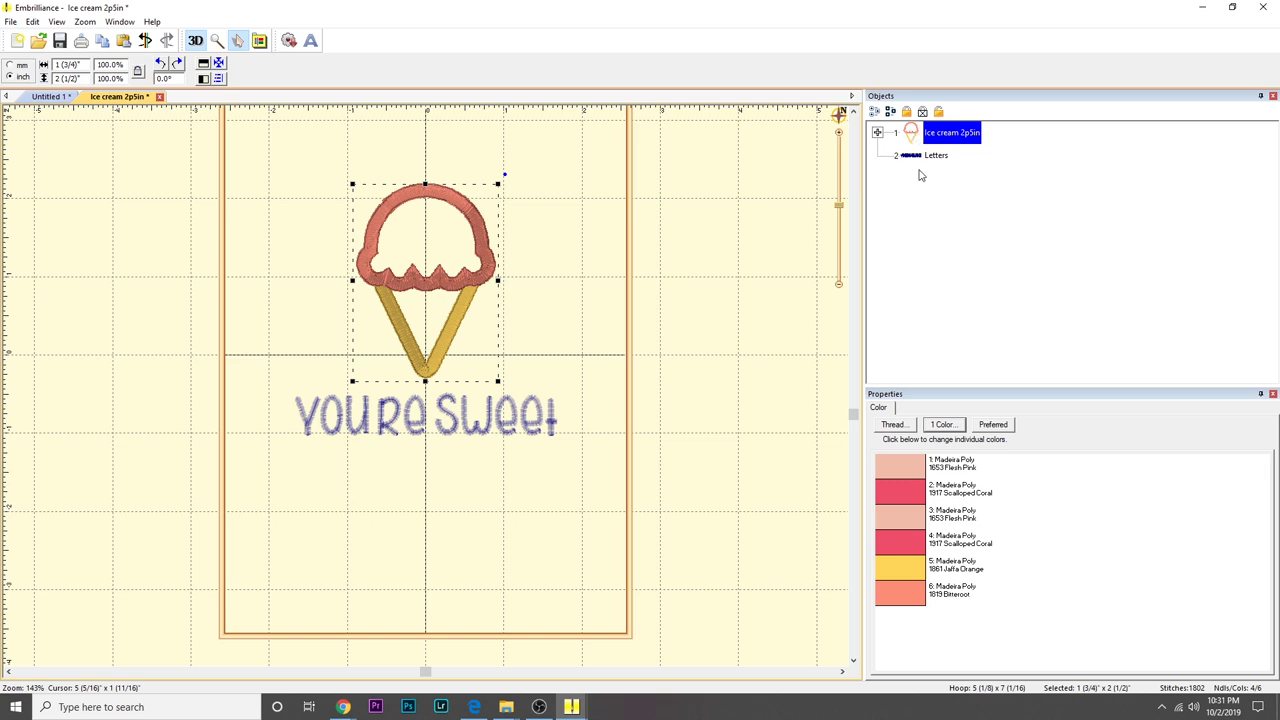
mouse_move(913, 157)
mouse_down()
mouse_move(908, 136)
mouse_move(913, 157)
mouse_up()
click(877, 133)
click(877, 133)
click(912, 190)
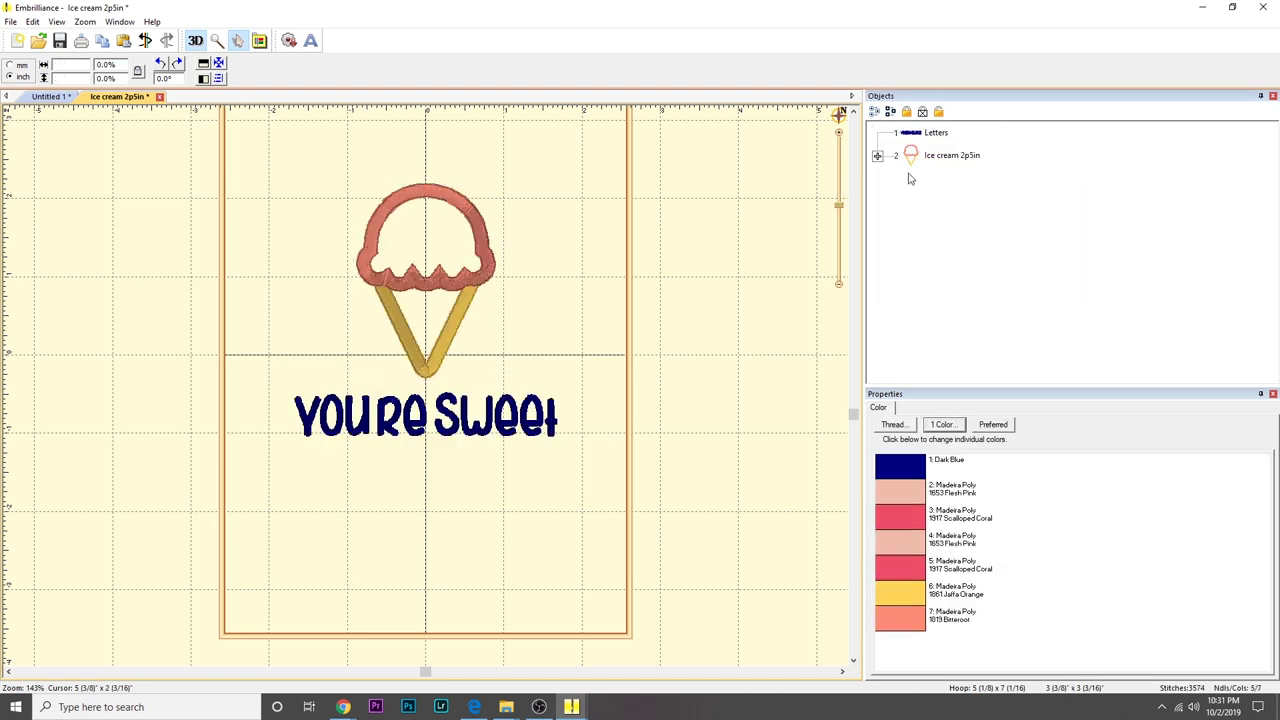
click(915, 135)
mouse_move(912, 155)
mouse_down()
mouse_move(893, 131)
mouse_move(905, 140)
mouse_move(900, 176)
mouse_move(908, 138)
mouse_up()
click(878, 133)
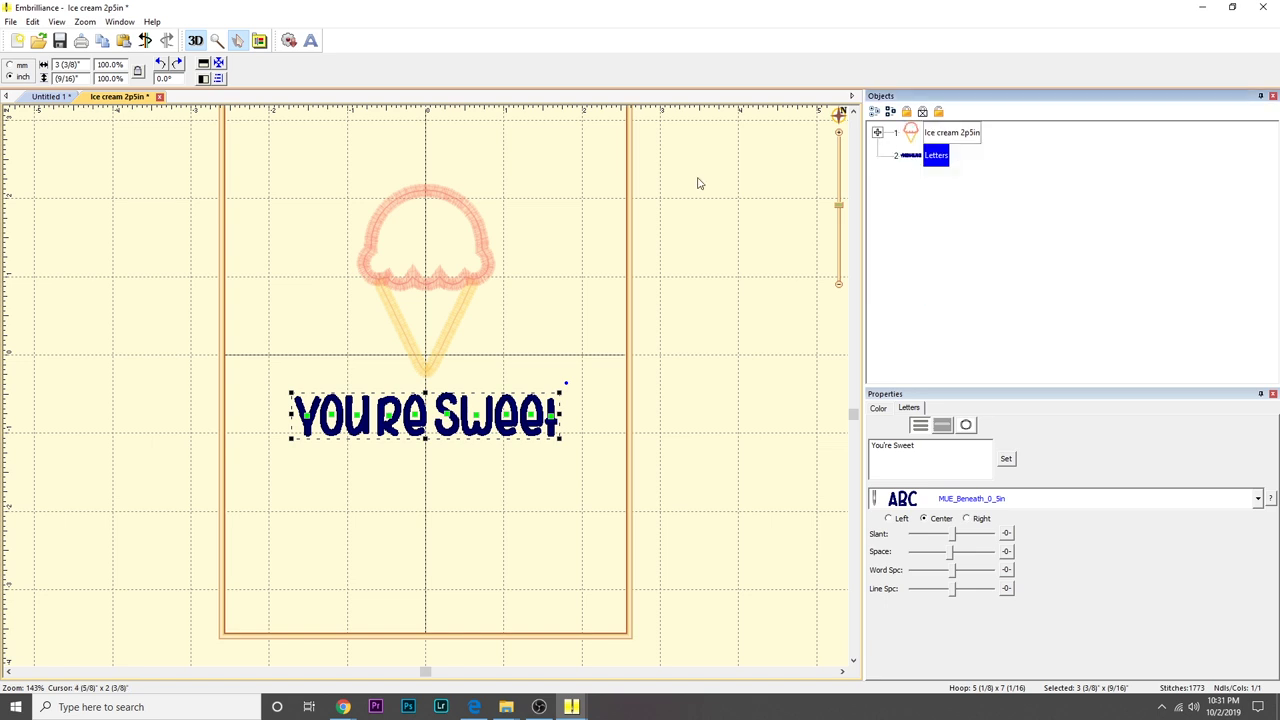
click(11, 21)
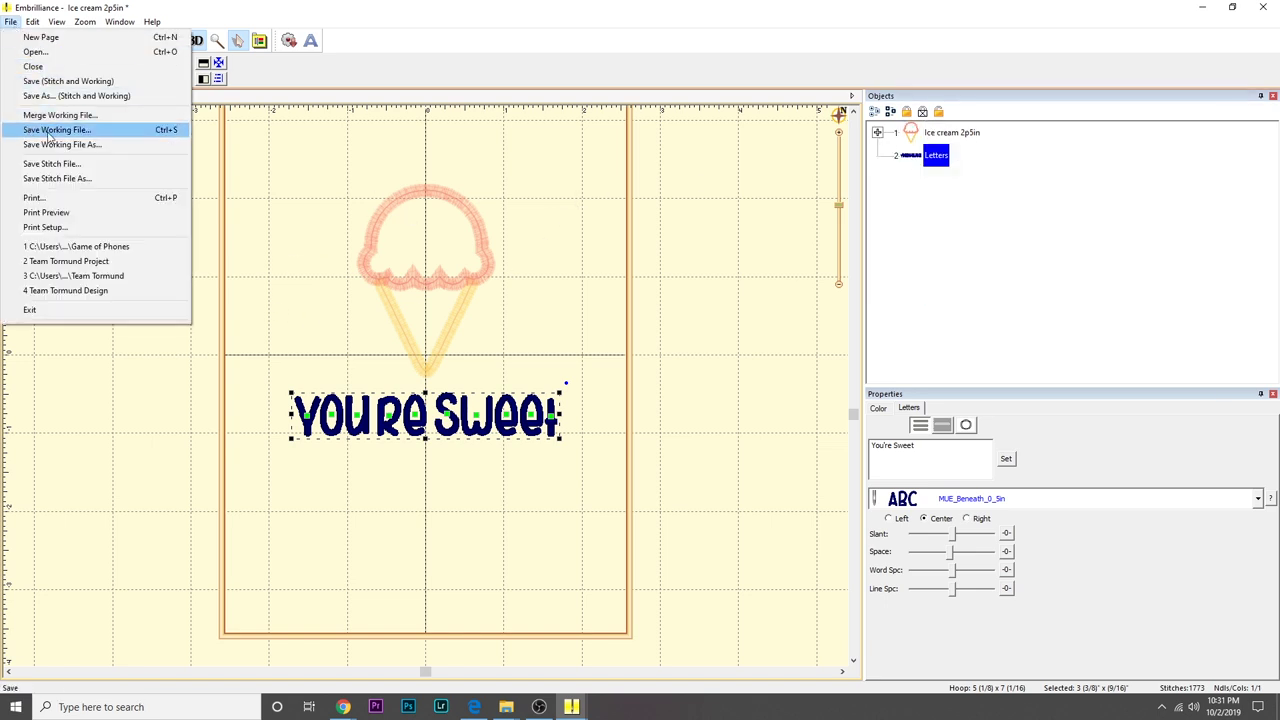
click(62, 178)
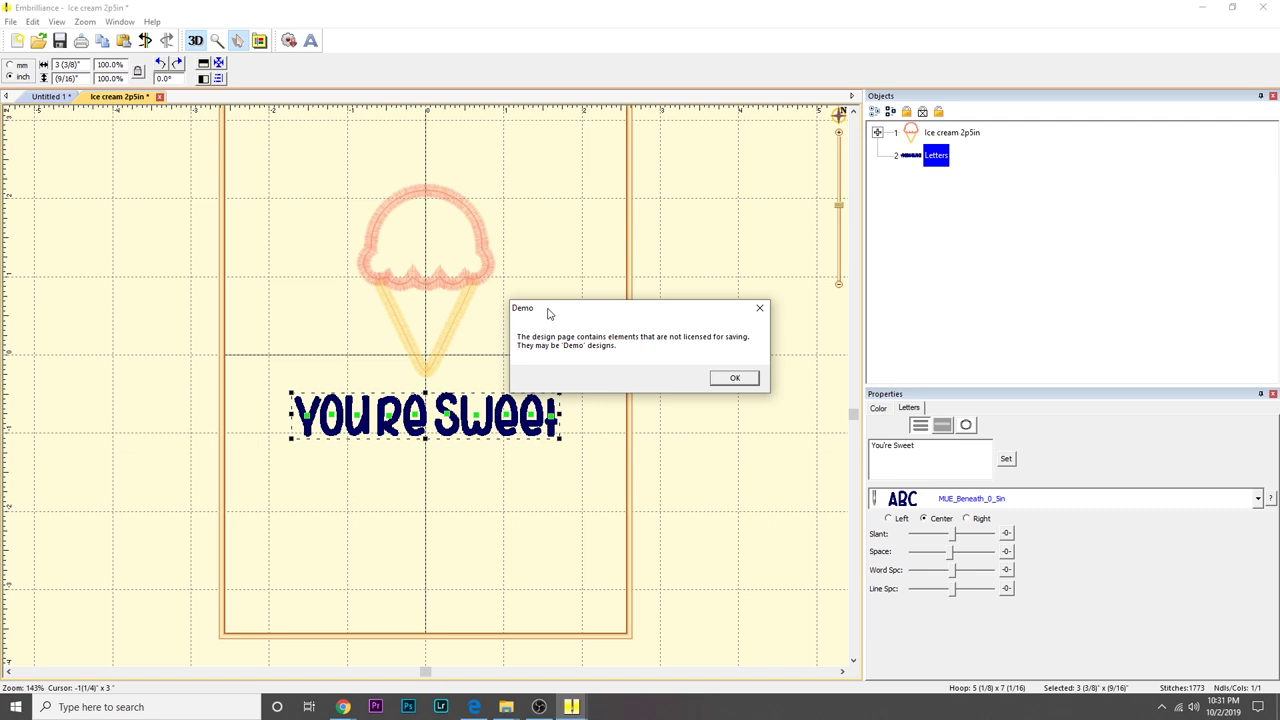
click(735, 378)
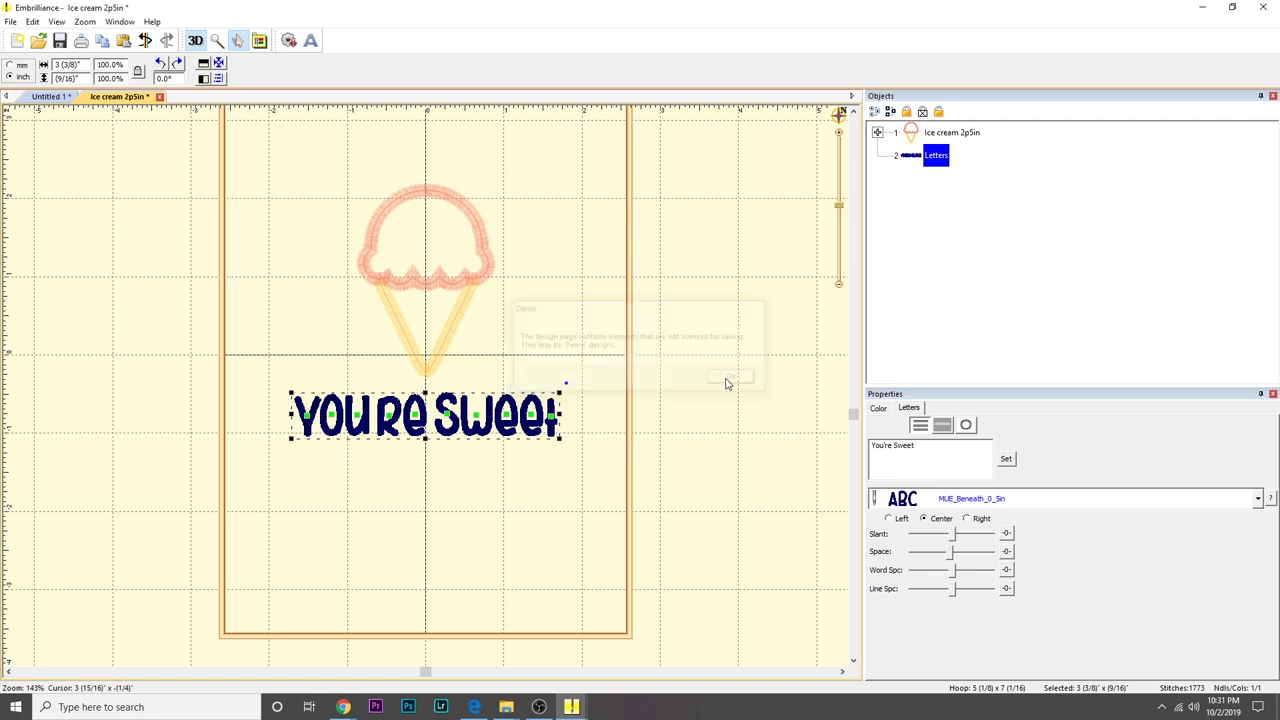
- Delete the ice cream design and insert the Frame 4 balloon from the applique frame library
click(944, 137)
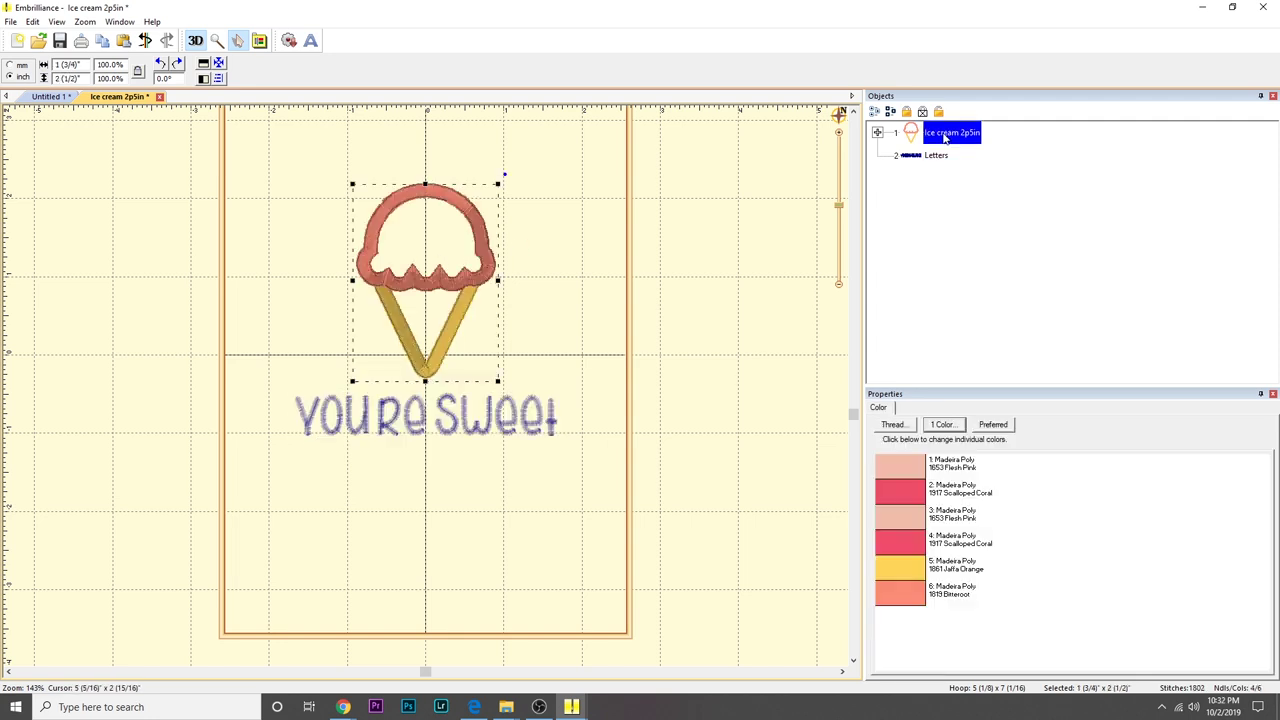
key(Delete)
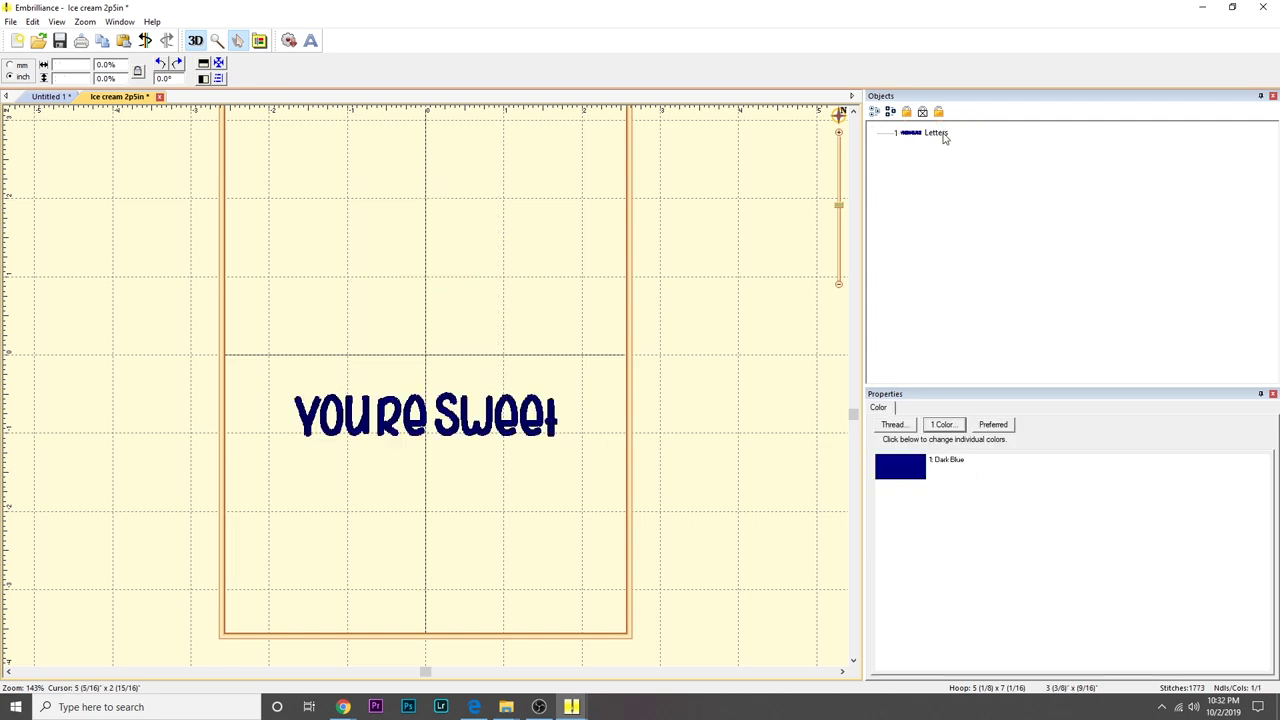
click(288, 40)
scroll(730, 400, down, 3)
scroll(720, 390, up, 3)
click(548, 398)
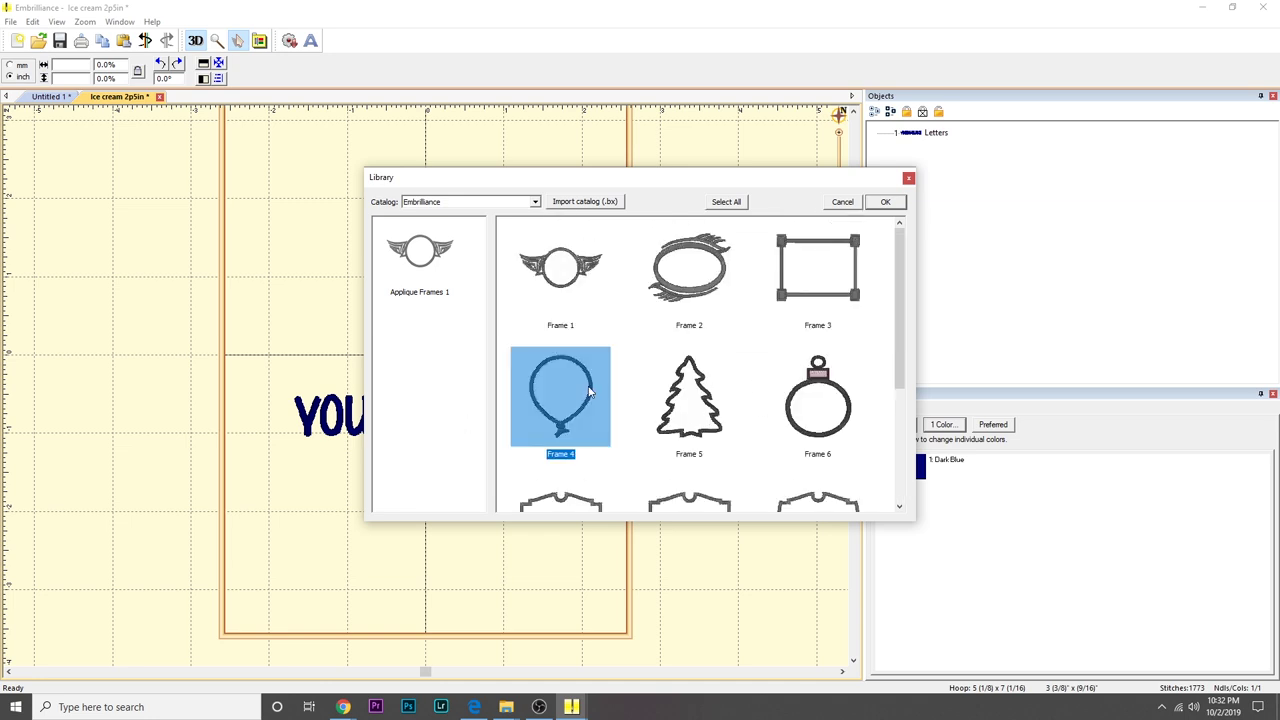
click(880, 202)
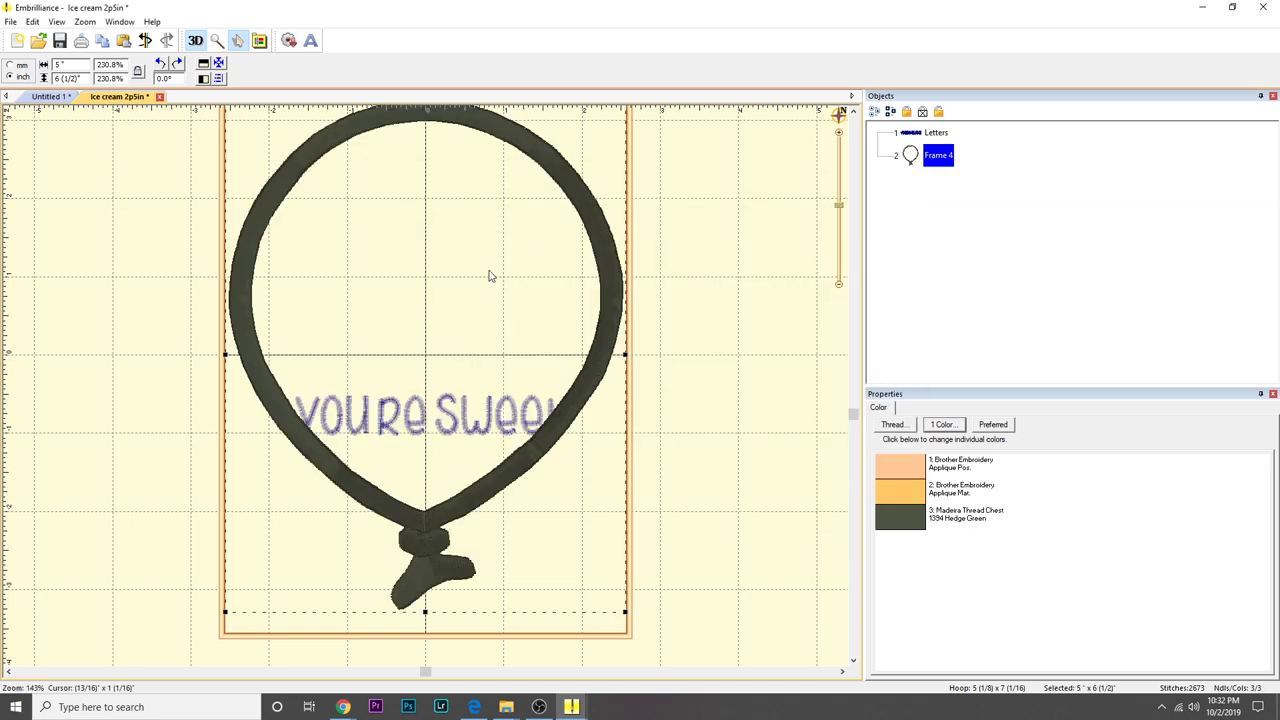
- Shrink the balloon to about 2 5/16 by 3 in and nudge it above You're Sweet
drag(413, 313, 405, 340)
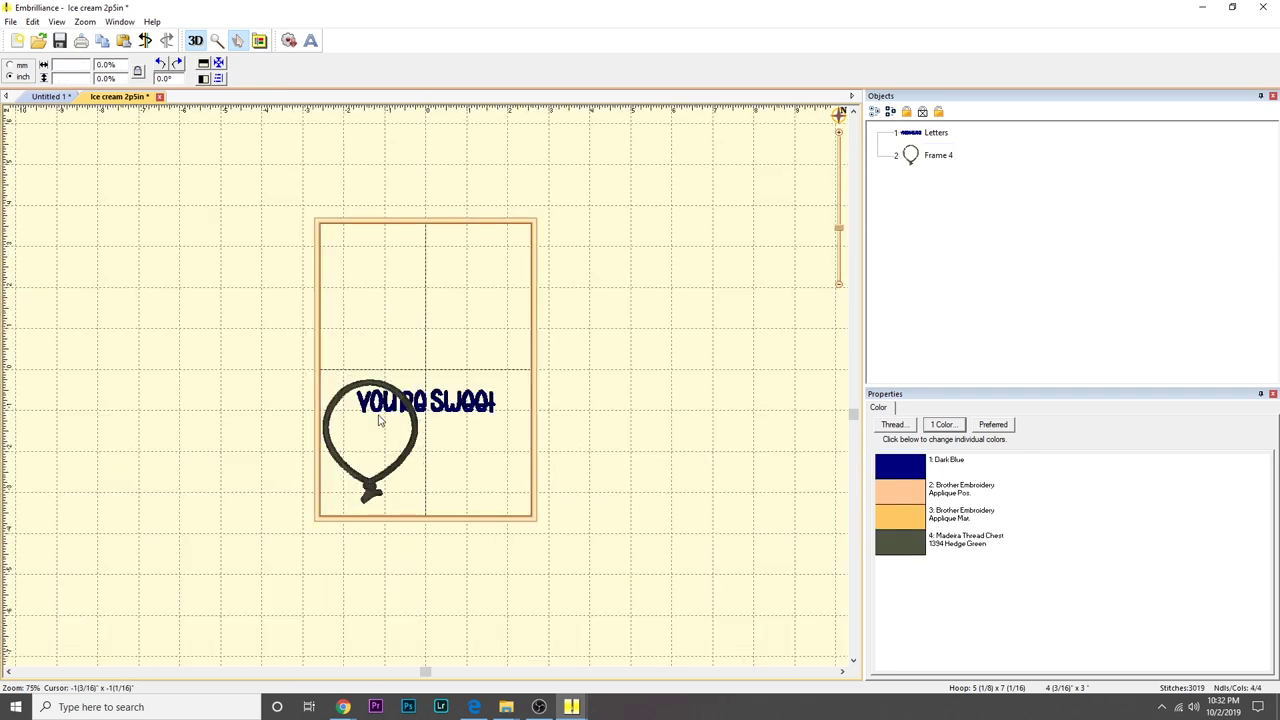
click(921, 157)
click(363, 439)
click(927, 160)
key(Up)
key(Up)
key(Up)
key(Up)
key(Up)
key(Up)
key(Up)
key(Up)
key(Up)
key(Up)
key(Up)
key(Up)
key(Up)
key(Up)
key(Up)
key(Up)
key(Up)
key(Up)
key(Up)
key(Up)
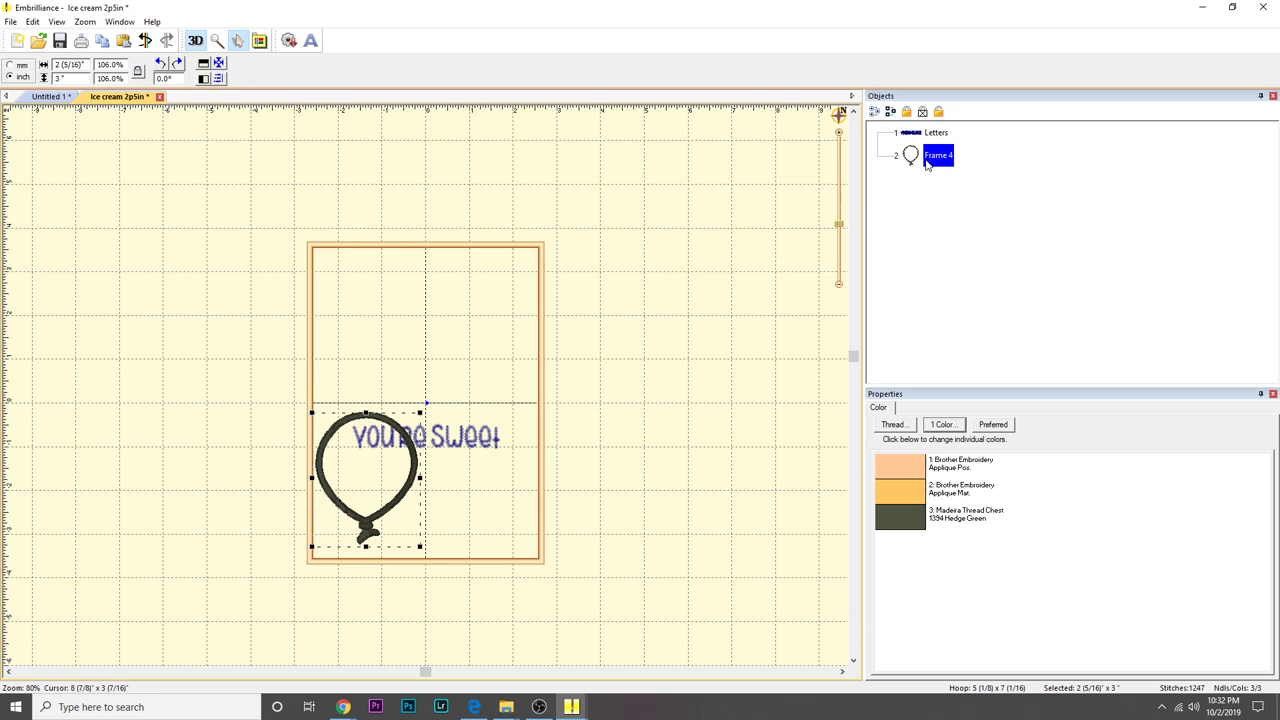
key(Up)
key(Up)
key(Up)
key(Up)
key(Up)
key(Up)
key(Up)
key(Up)
key(Up)
key(Up)
key(Up)
key(Up)
key(Up)
key(Up)
key(Up)
key(Up)
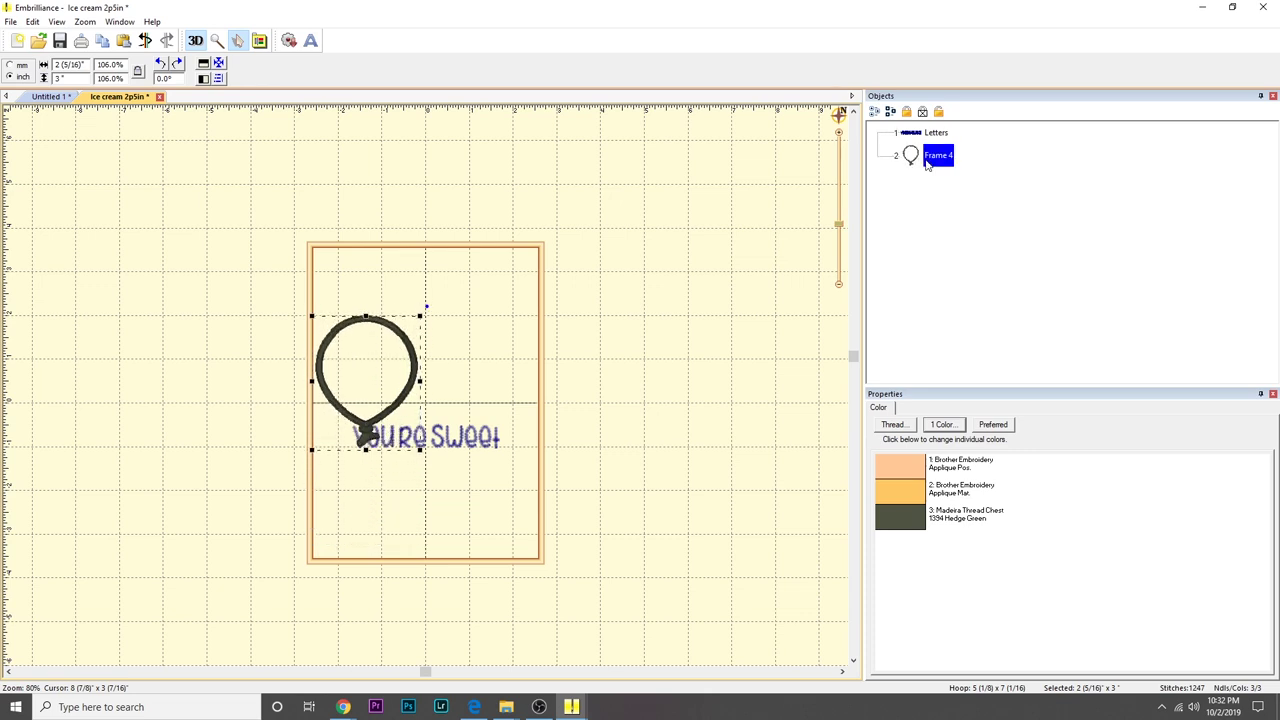
key(Right)
key(Right)
key(Right)
key(Right)
key(Right)
key(Right)
key(Right)
key(Right)
key(Right)
key(Right)
key(Right)
key(Right)
key(Right)
key(Right)
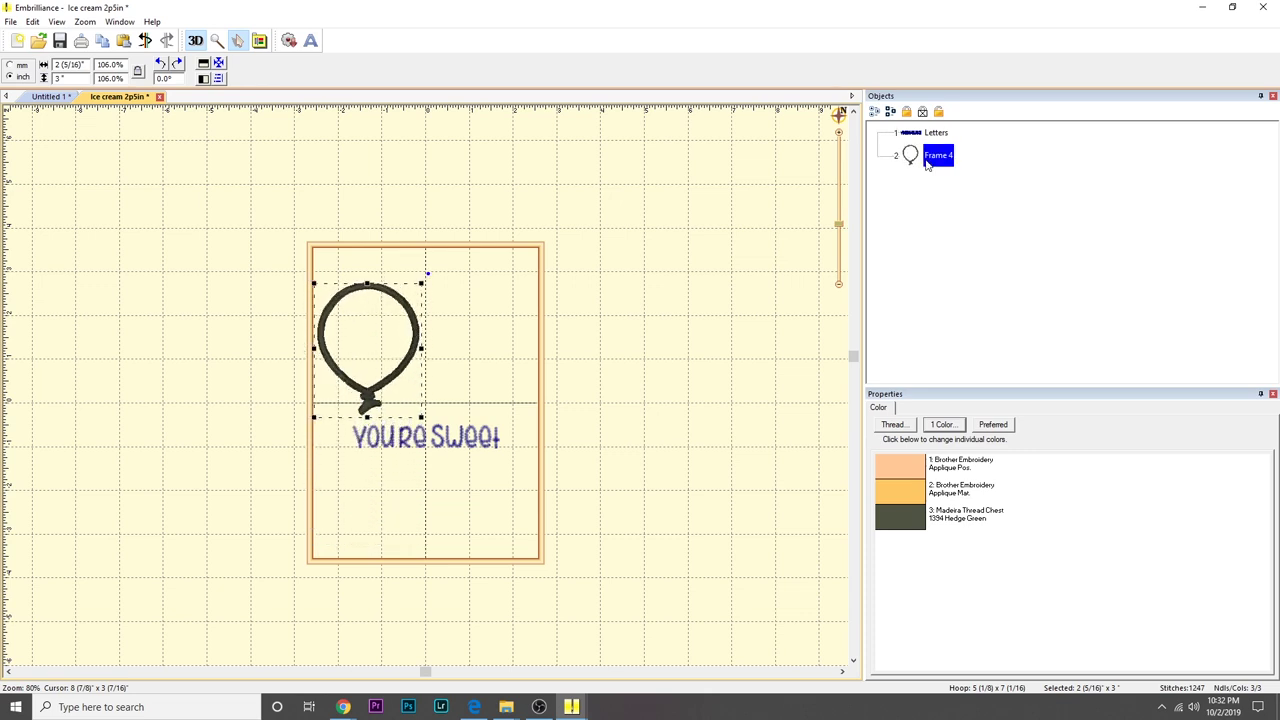
key(Right)
key(Right)
key(Right)
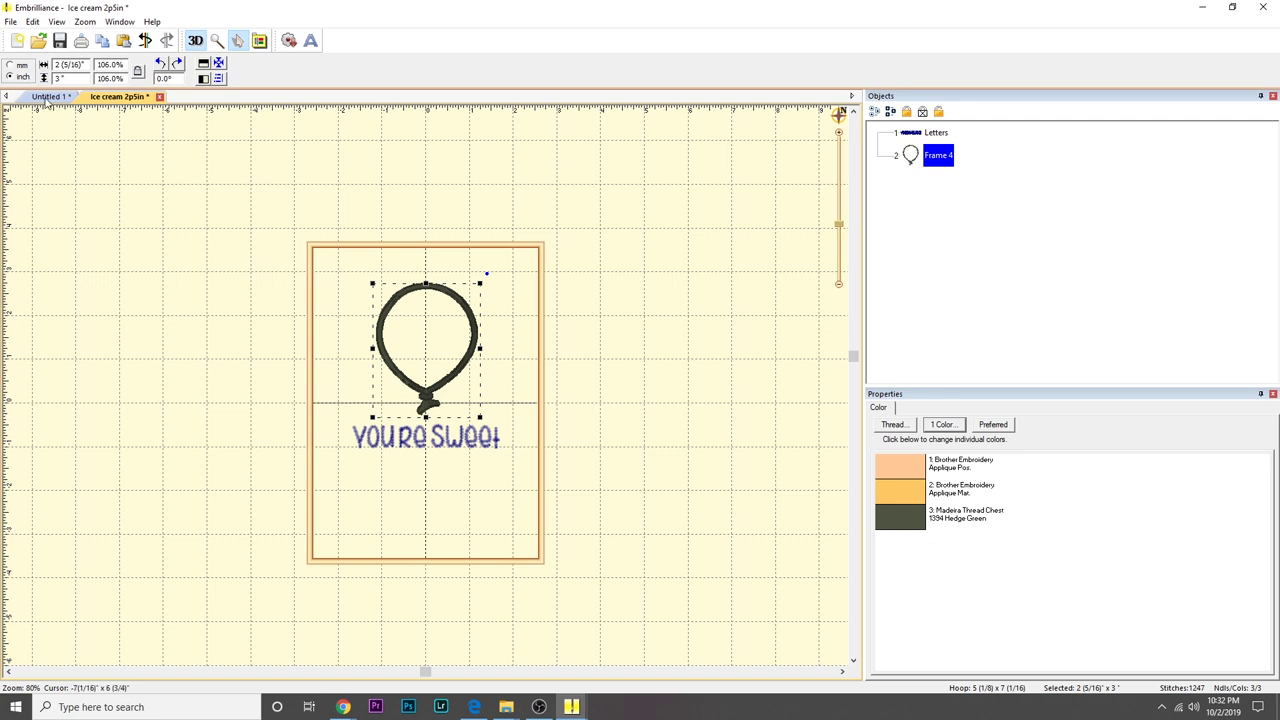
- On Untitled 1, centre the It's Fall Y'all lettering vertically and nudge it down in the hoop
click(45, 97)
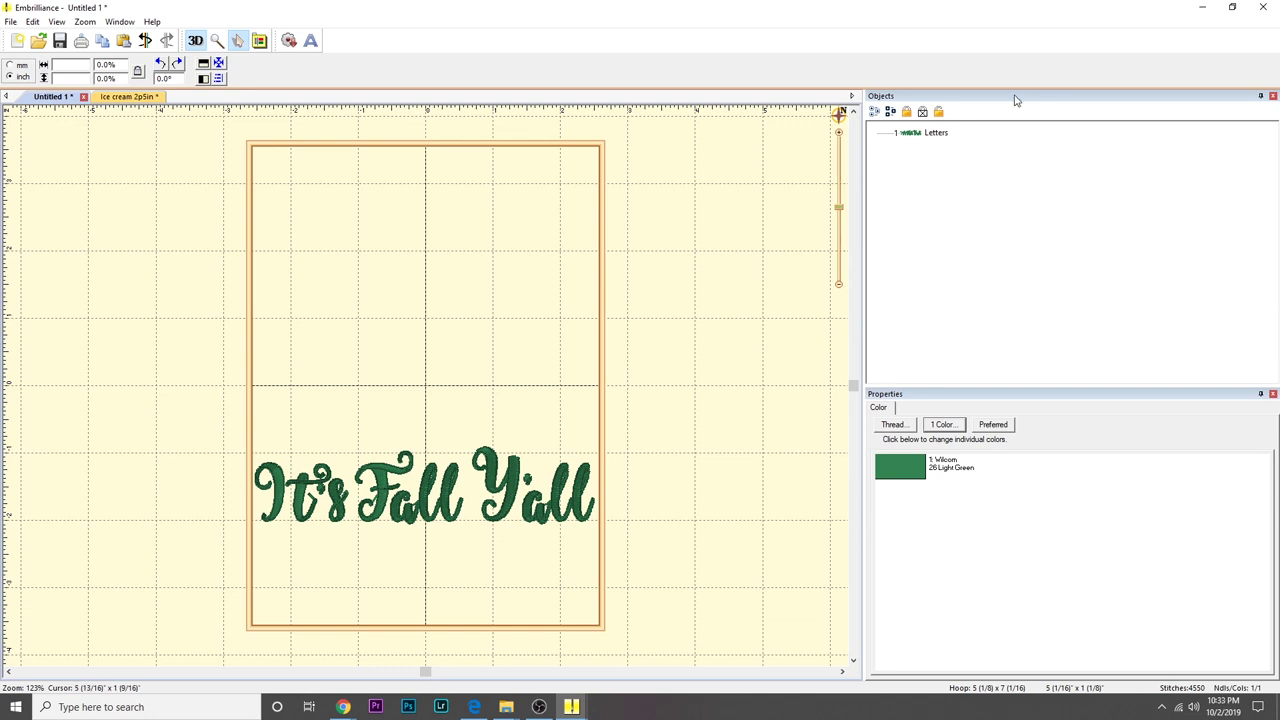
click(935, 133)
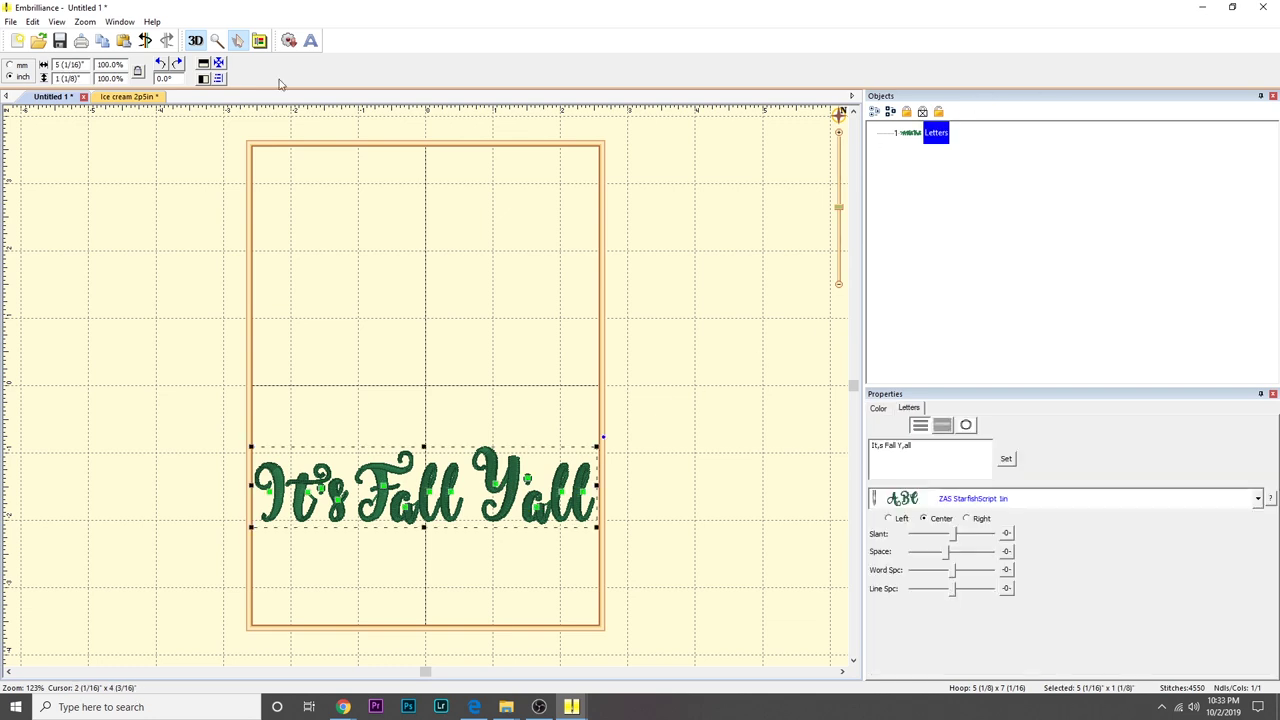
click(219, 64)
key(Tab)
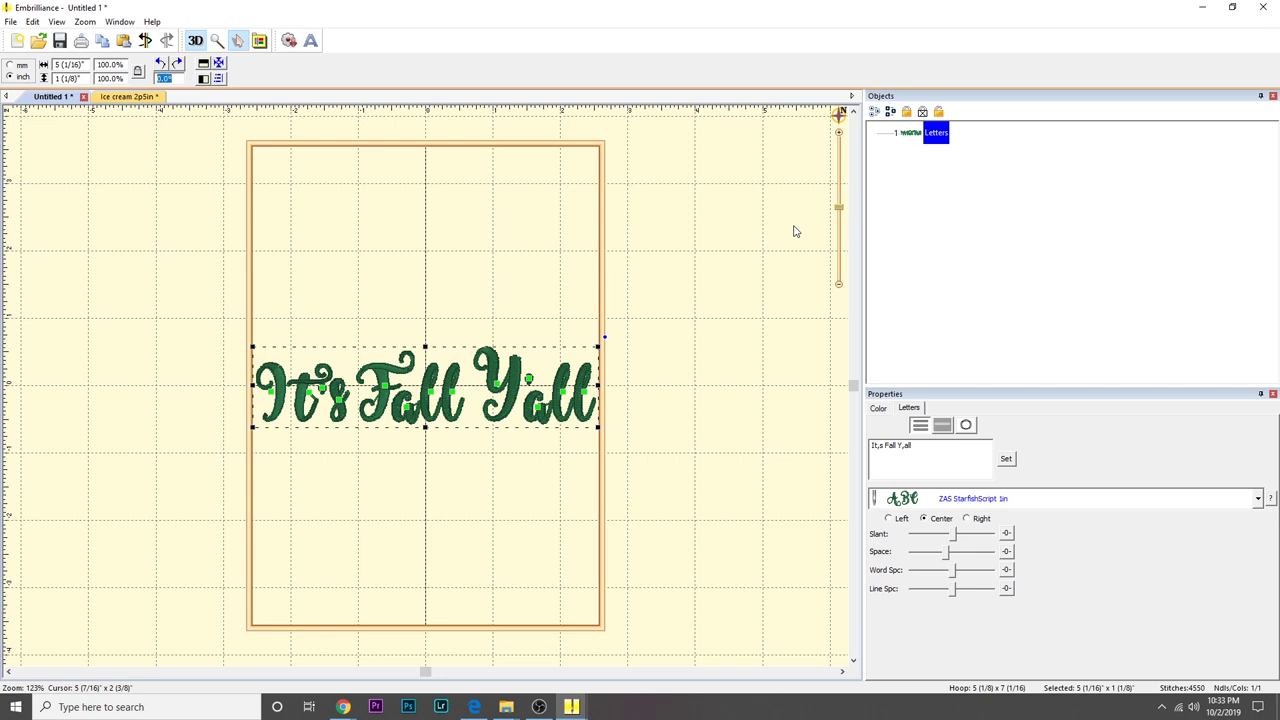
click(915, 136)
key(Down)
key(Down)
key(Down)
key(Down)
key(Down)
key(Down)
key(Down)
key(Down)
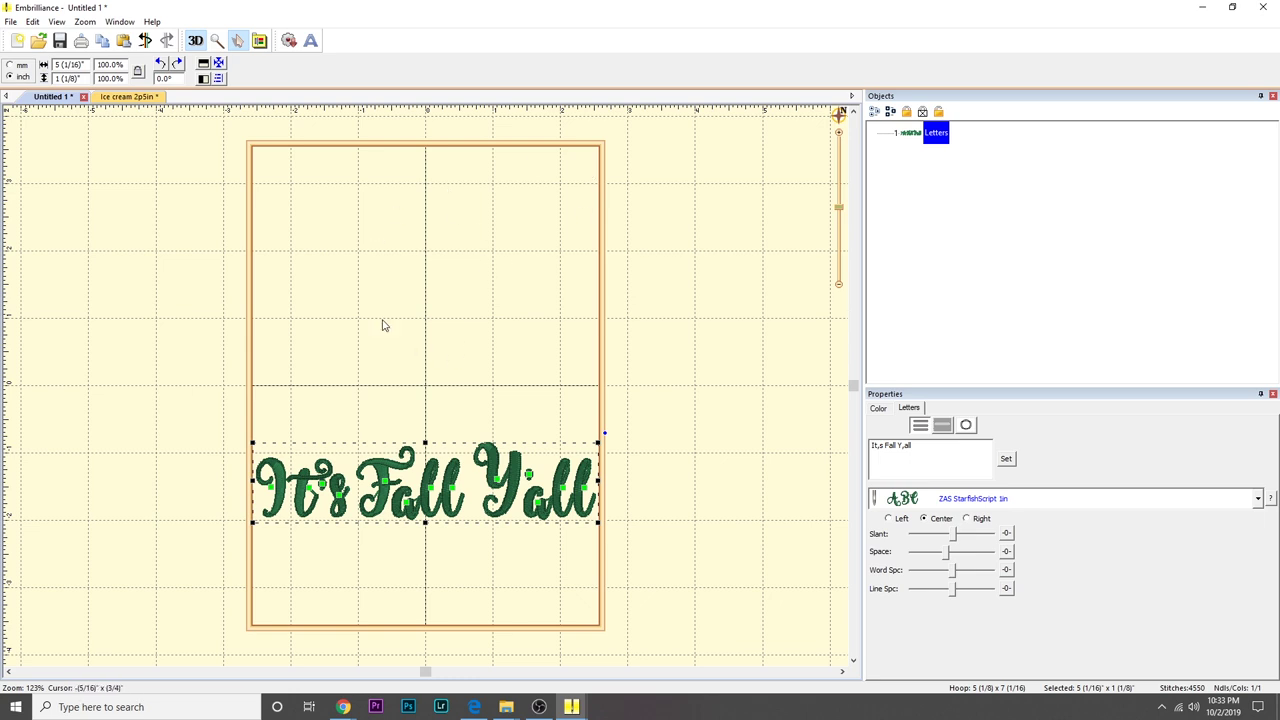
click(11, 22)
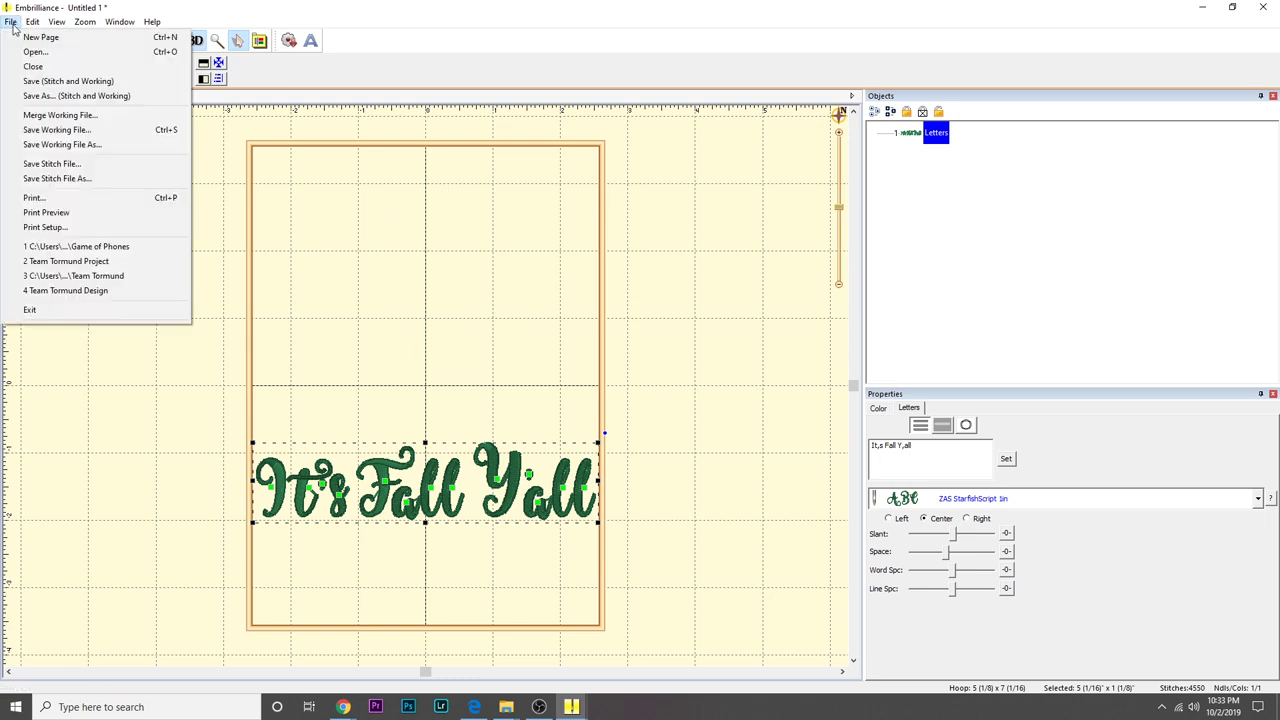
- Save the design as the PES stitch file 'Its Fall Yall text' in Embroidery Files
click(67, 180)
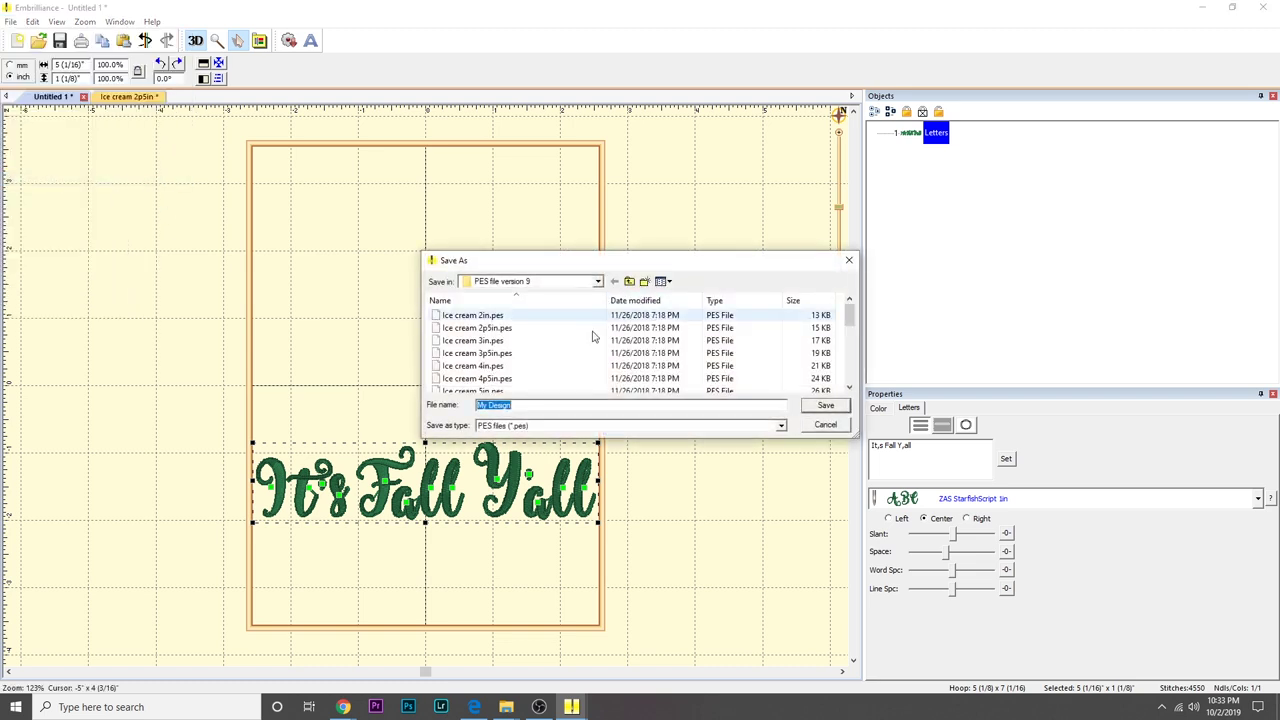
click(629, 281)
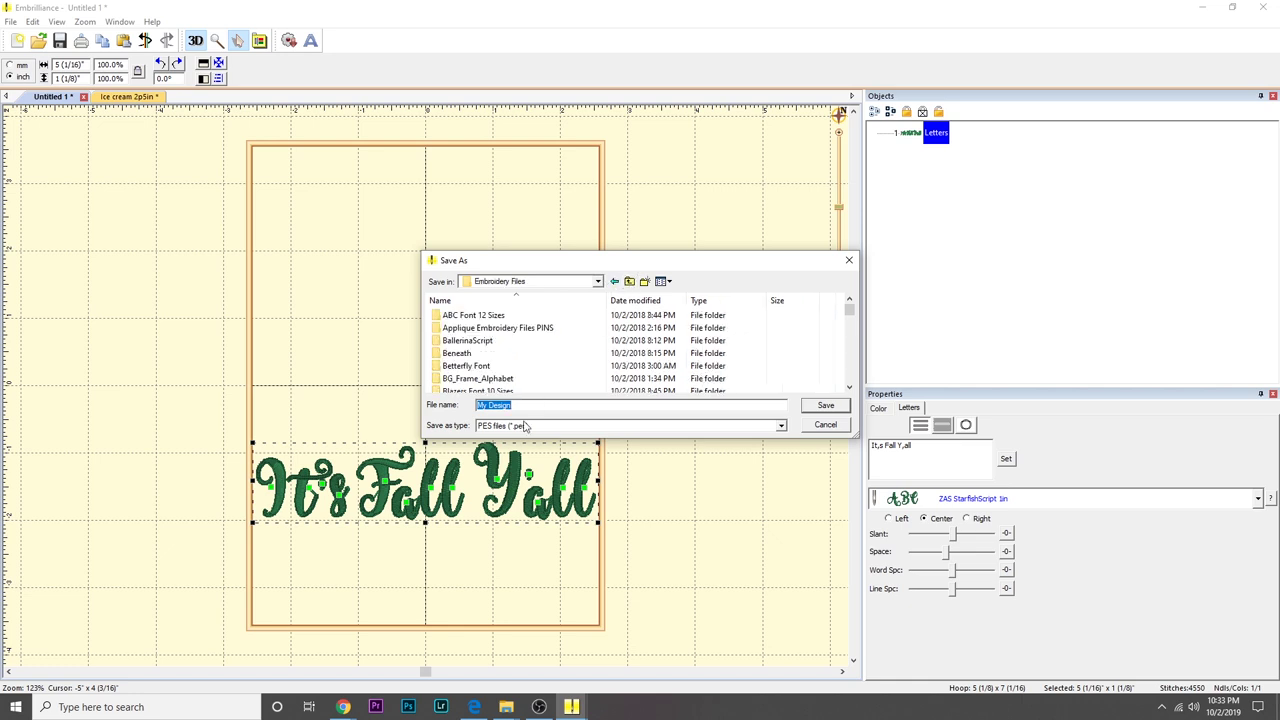
text(Its Fall Yall text)
click(825, 405)
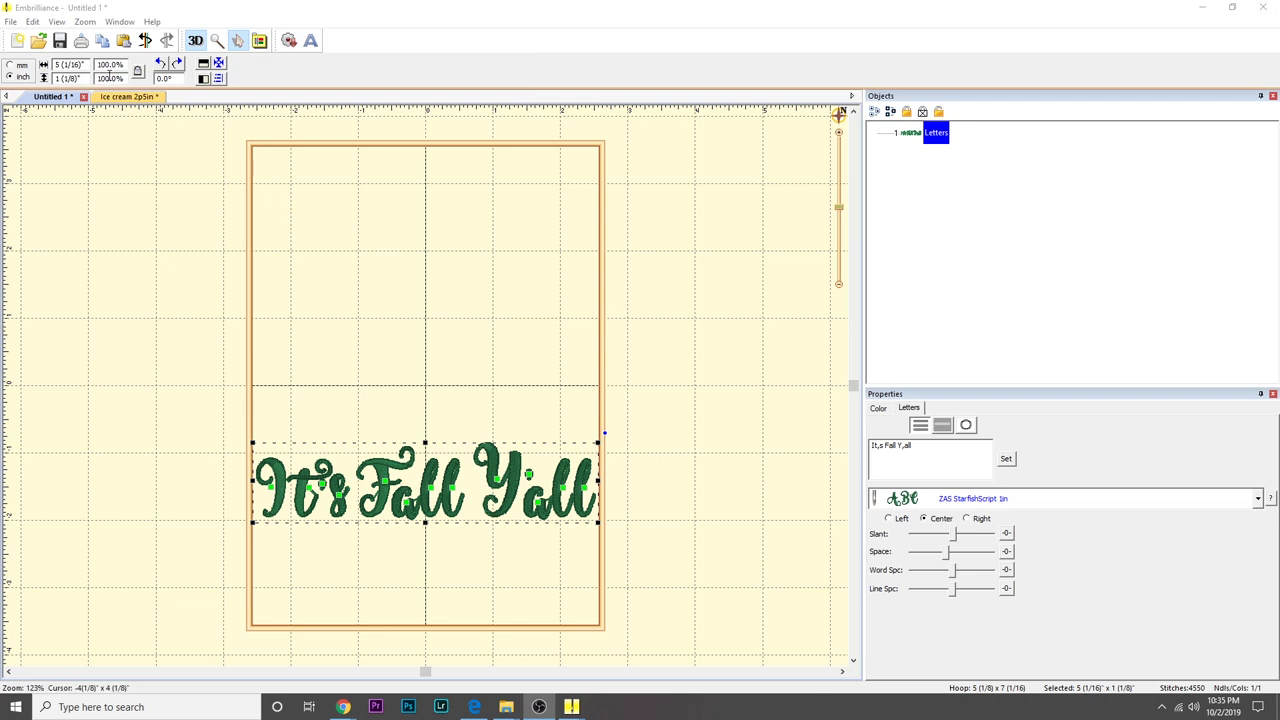
- Close Embrilliance and answer its save prompt
click(73, 96)
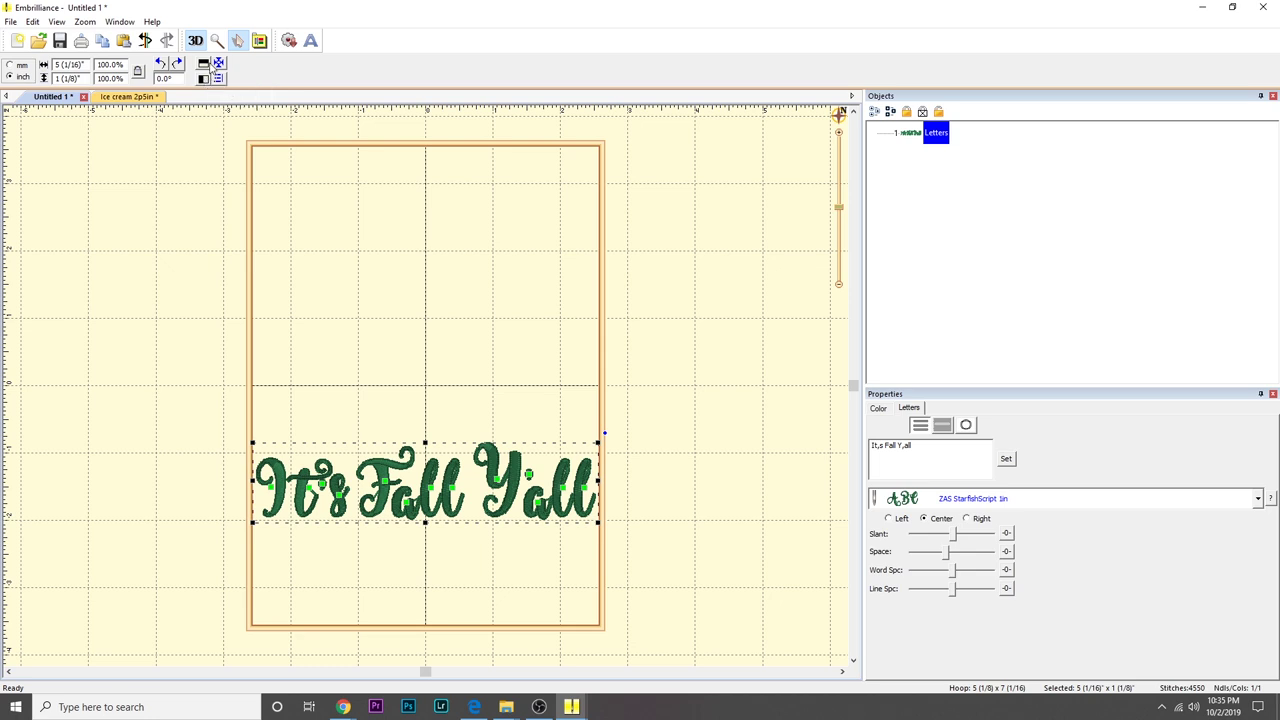
click(1262, 7)
click(629, 369)
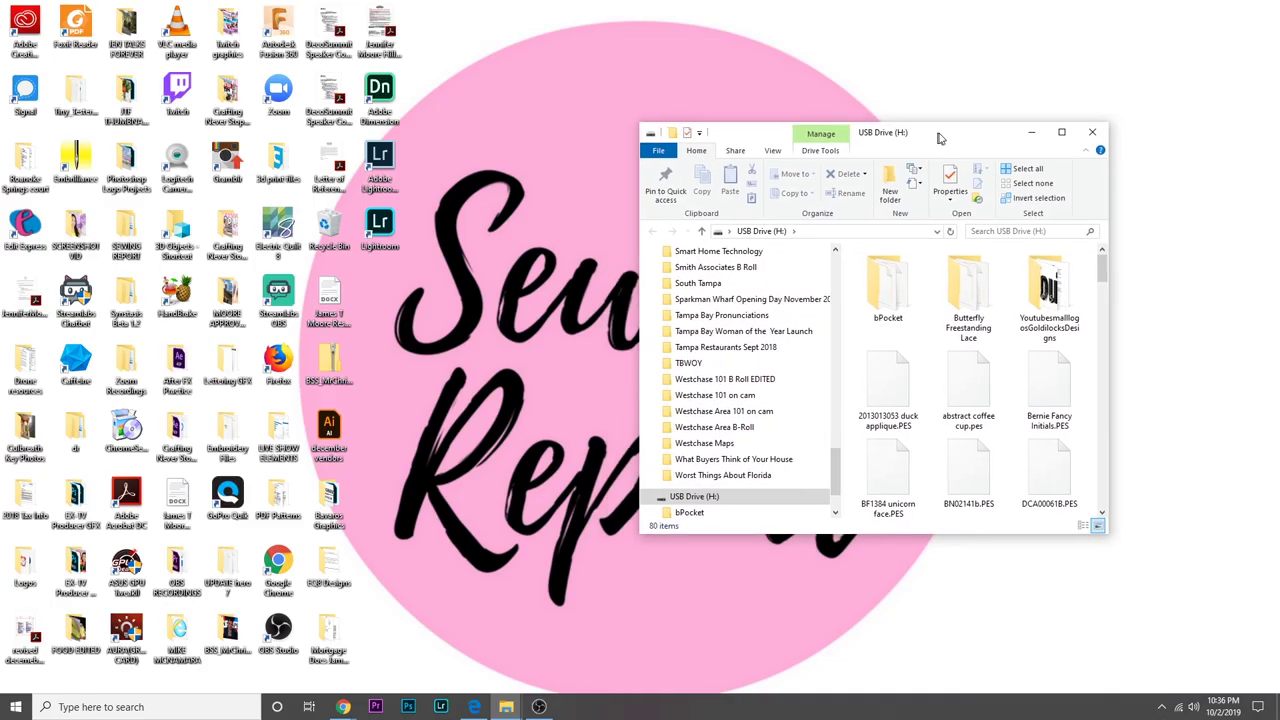
- Show the USB drive's files in Details view
scroll(975, 360, down, 5)
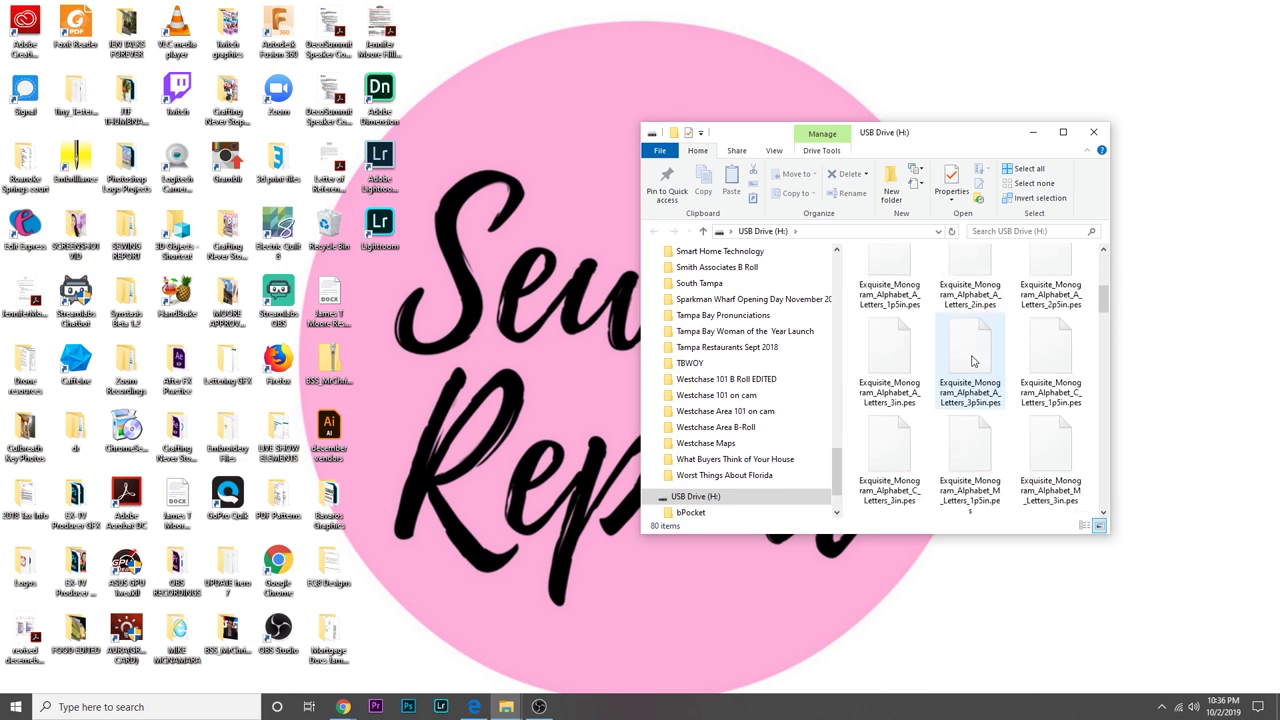
scroll(970, 363, down, 10)
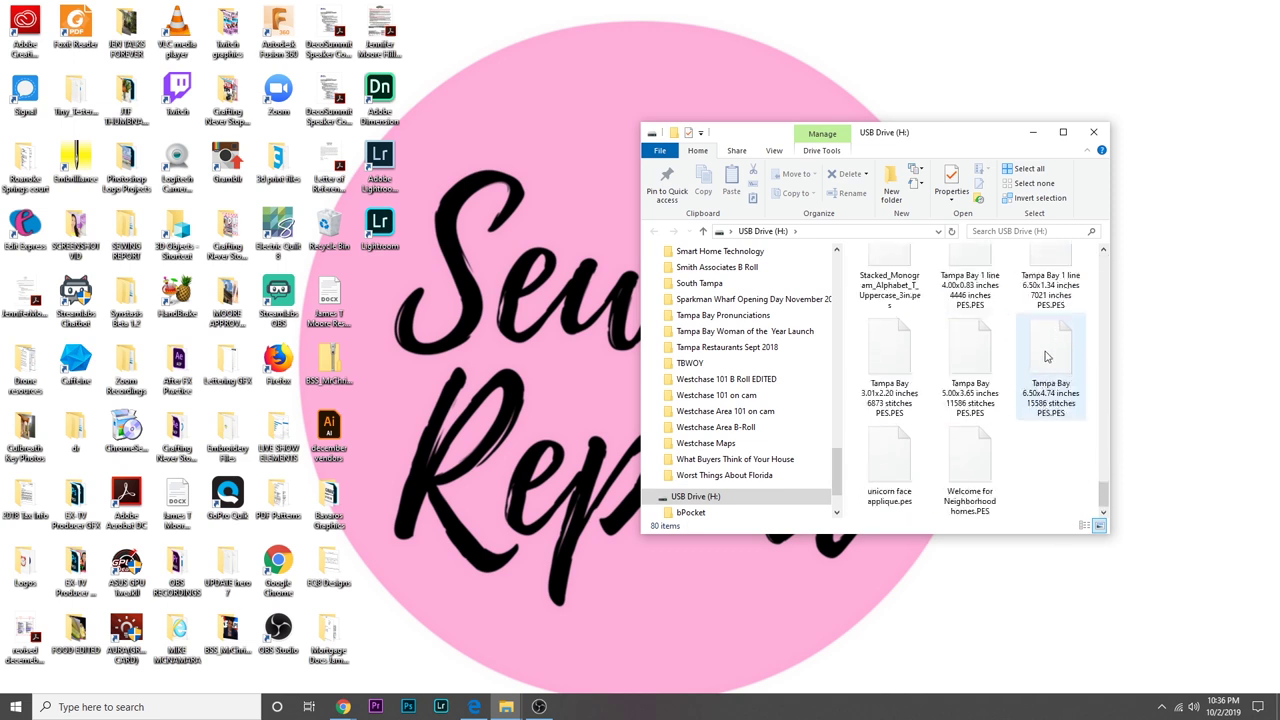
click(778, 153)
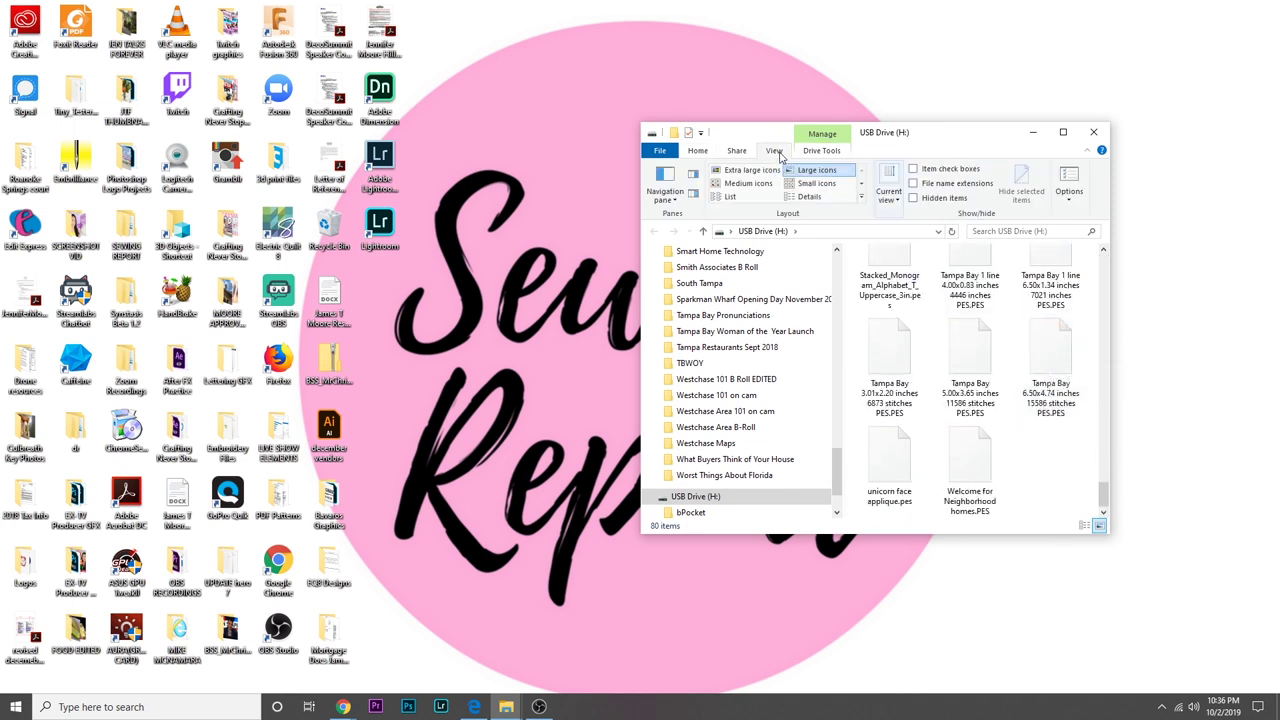
click(809, 196)
scroll(985, 336, down, 20)
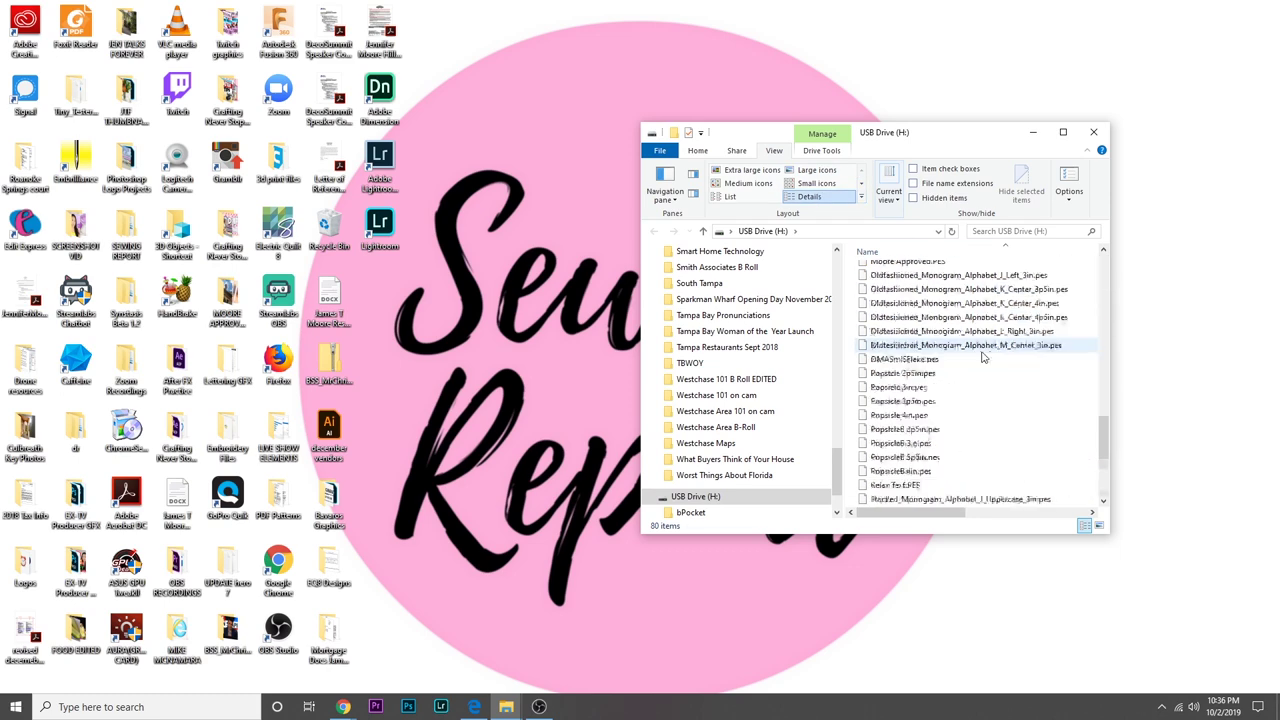
scroll(983, 357, up, 3)
scroll(980, 358, down, 3)
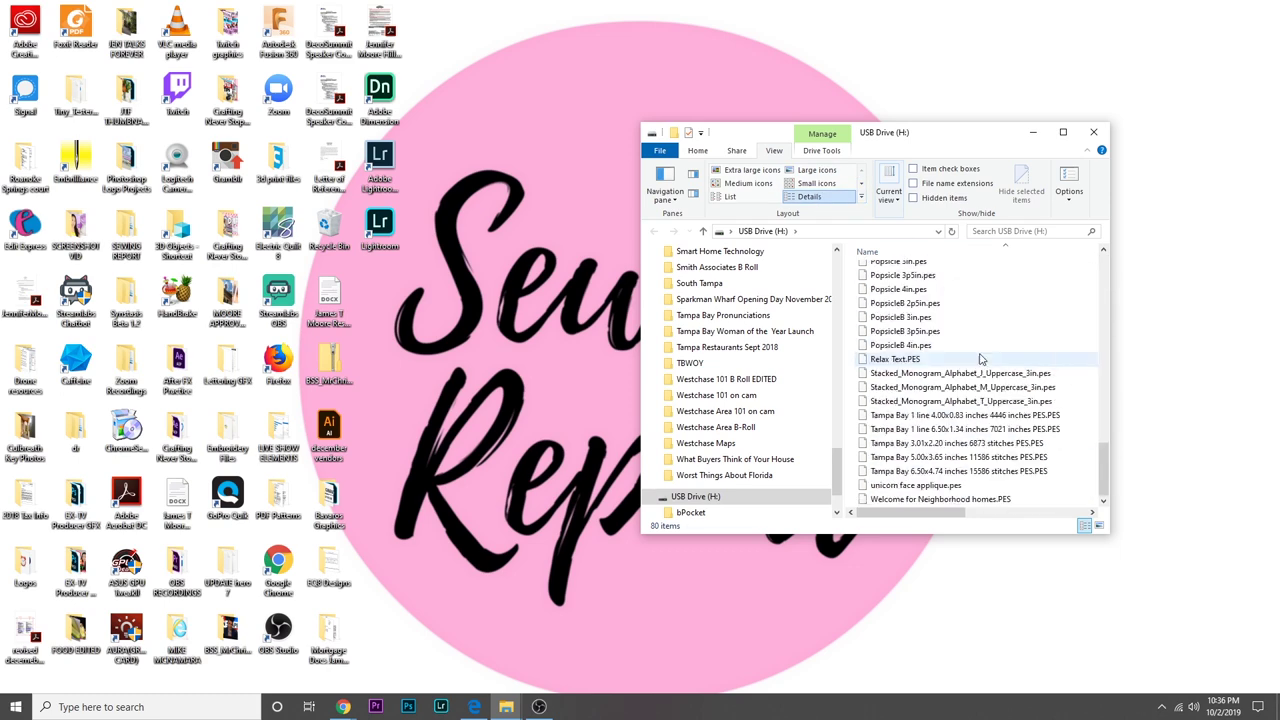
- In the other Explorer window, go up to Embroidery Files and select Its Fall Yall text.PES
click(500, 706)
click(497, 625)
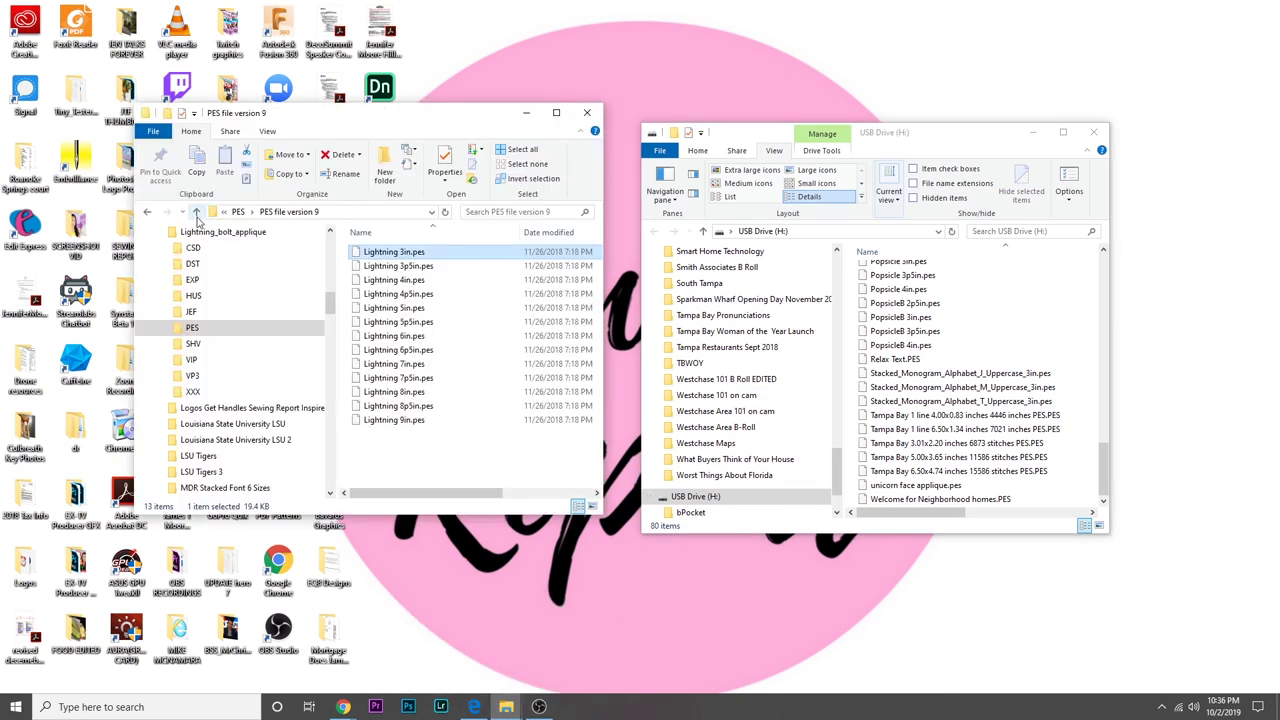
click(196, 213)
click(196, 212)
click(196, 212)
scroll(460, 392, down, 10)
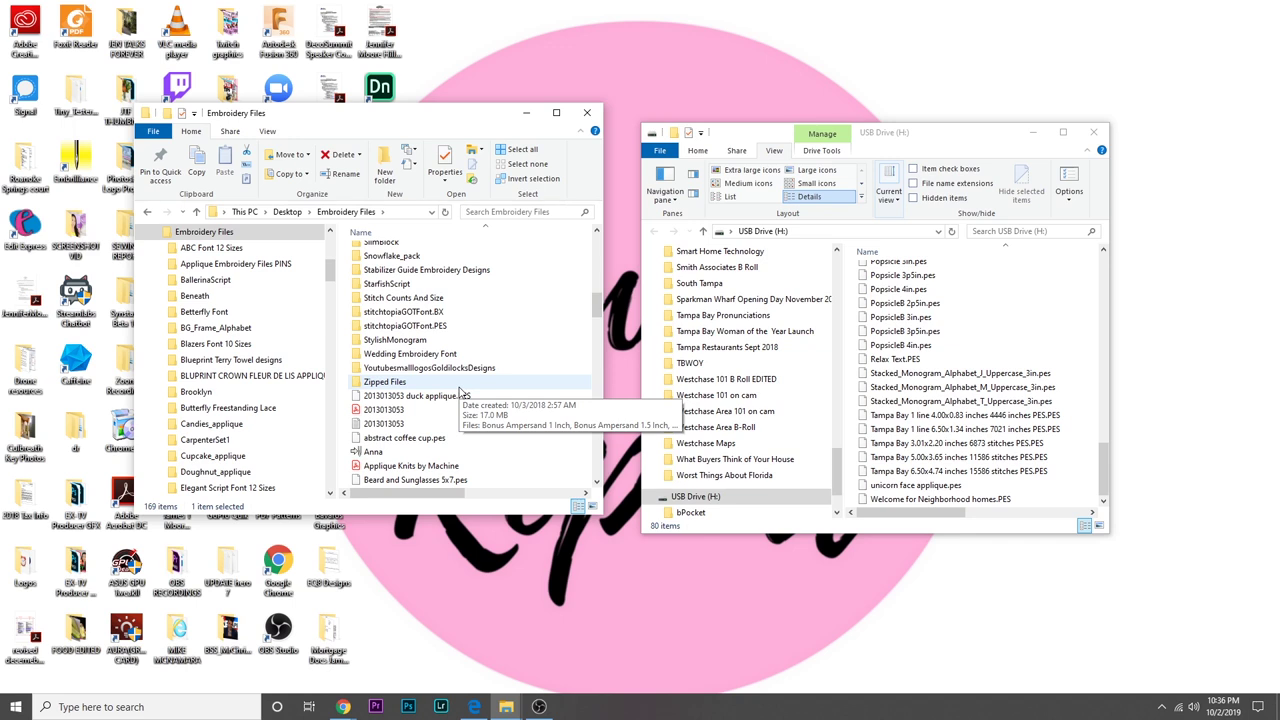
key(l)
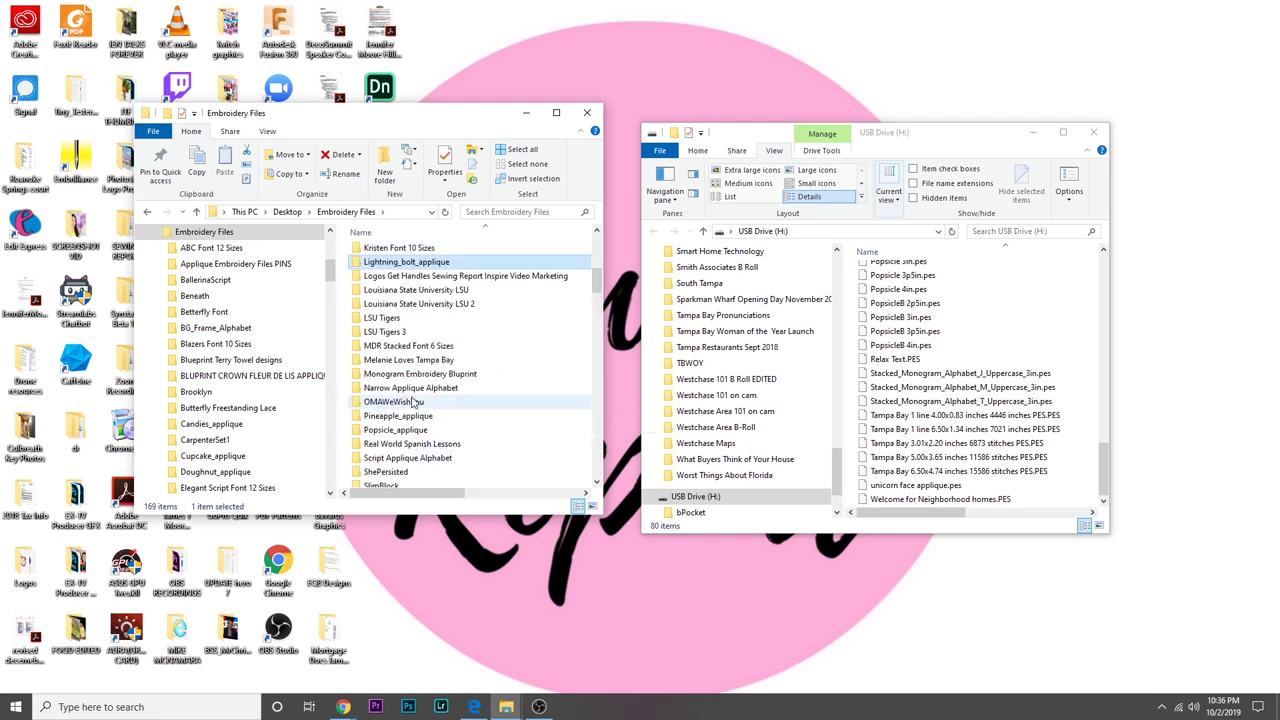
scroll(413, 401, down, 20)
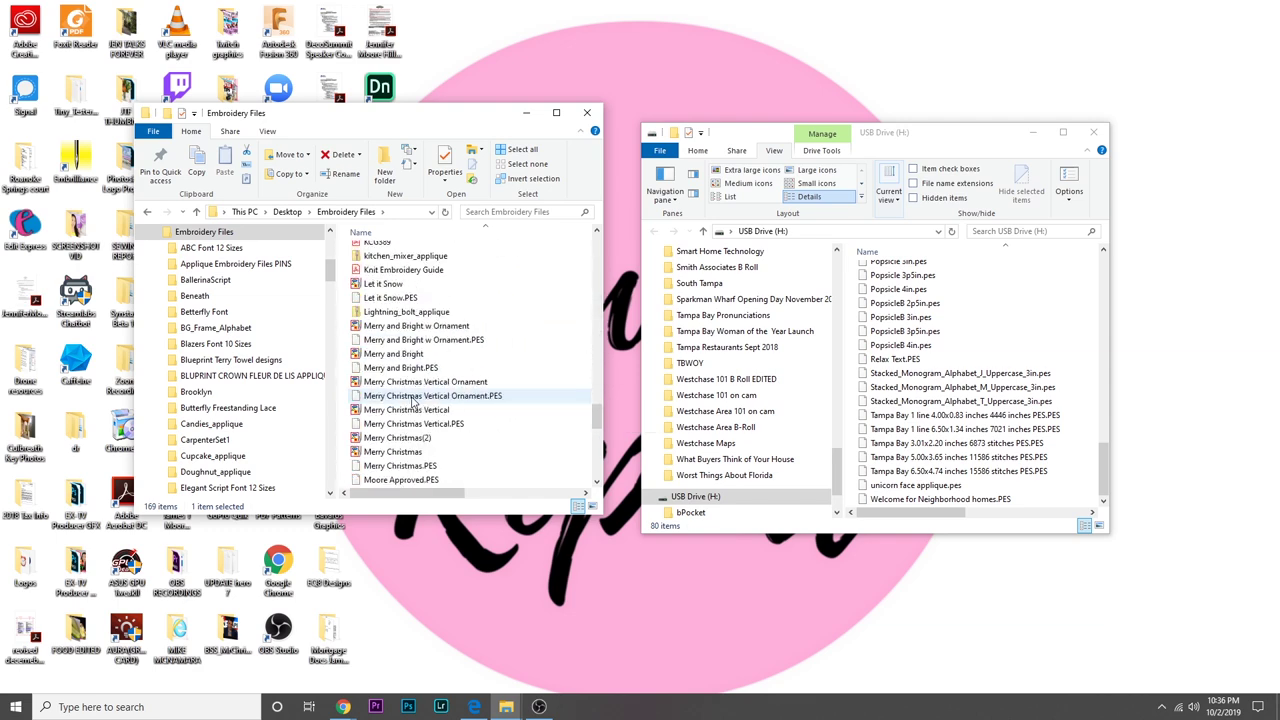
scroll(413, 401, down, 4)
scroll(413, 401, up, 5)
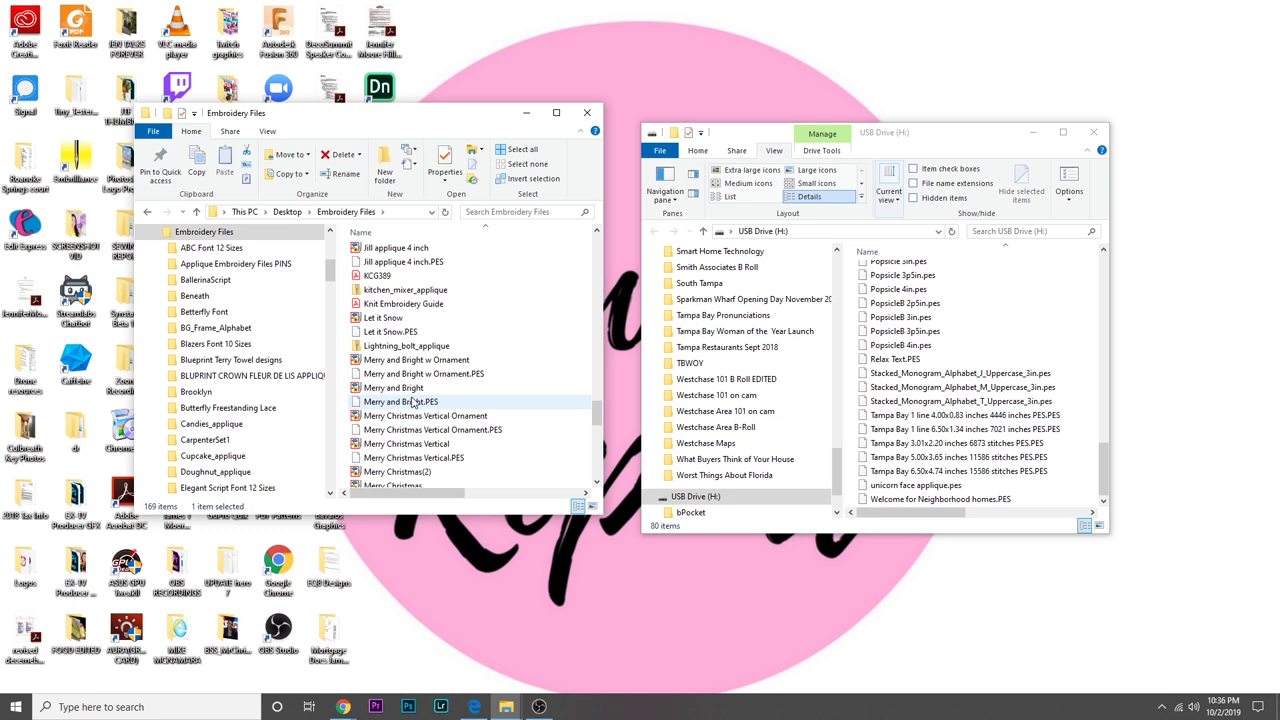
scroll(413, 401, up, 4)
click(397, 333)
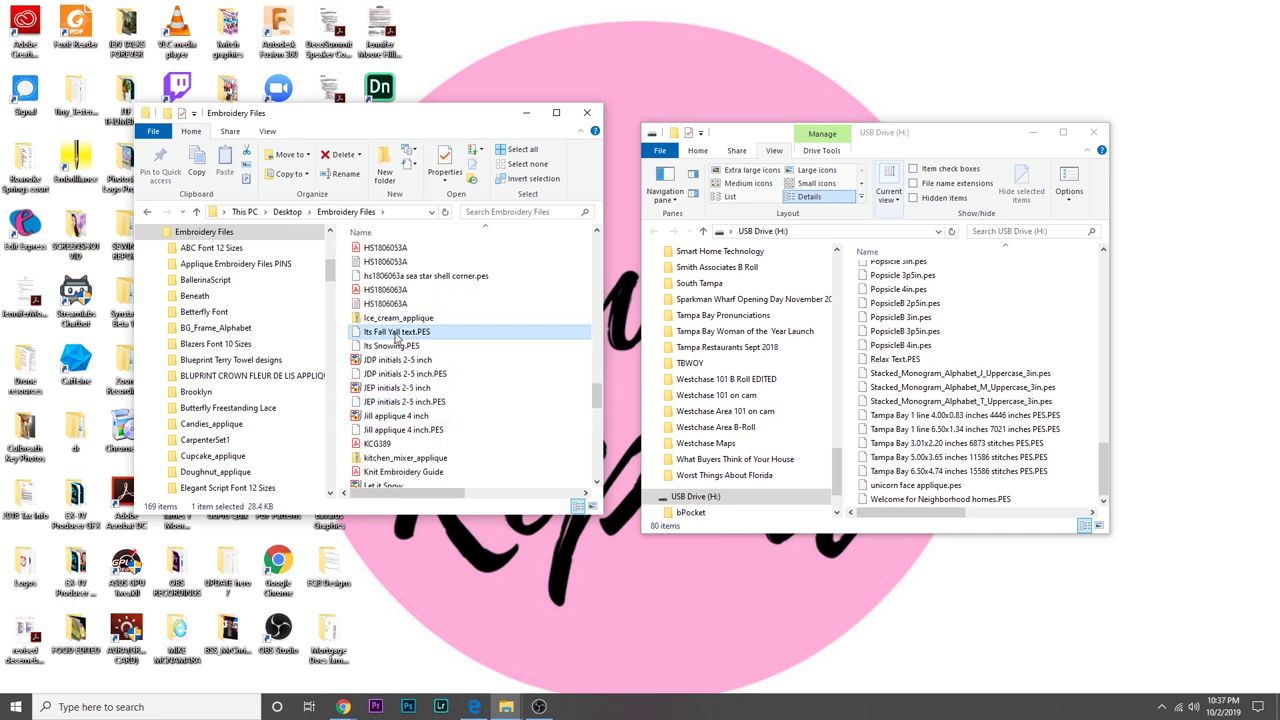
scroll(1010, 392, up, 20)
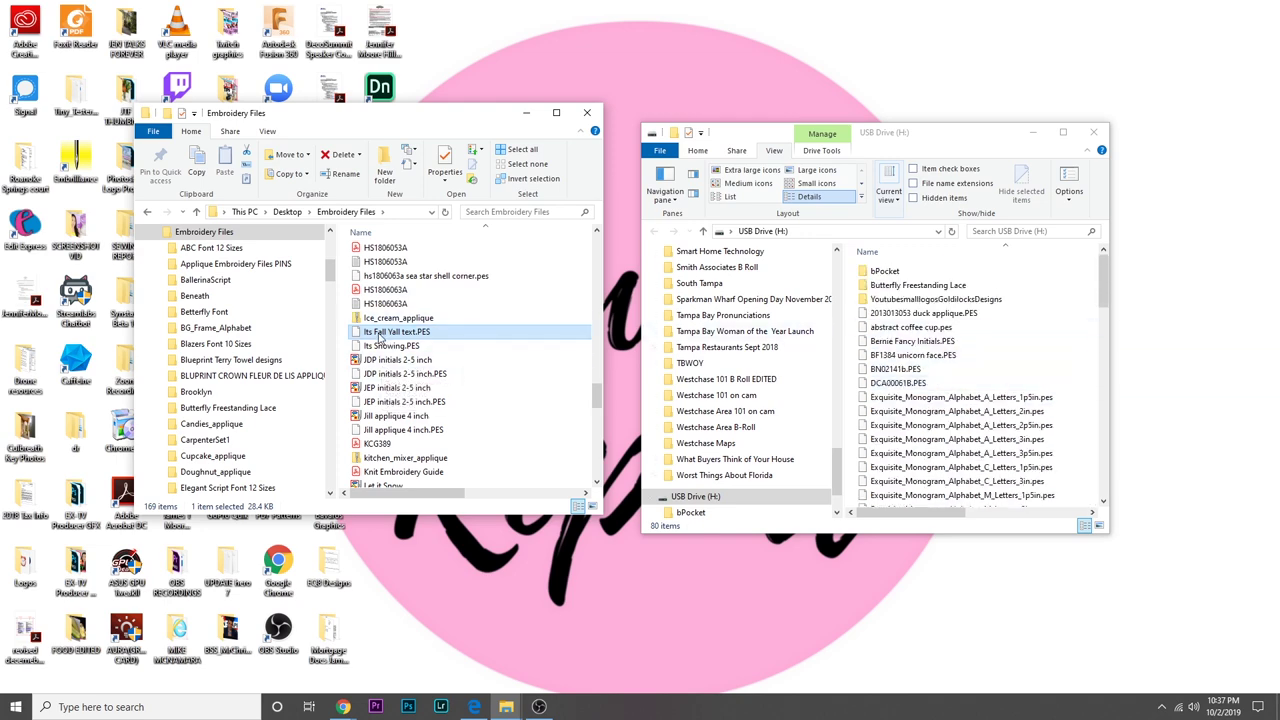
- Copy Its Fall Yall text.PES onto the USB drive, then safely eject the USB DISK
drag(378, 340, 982, 358)
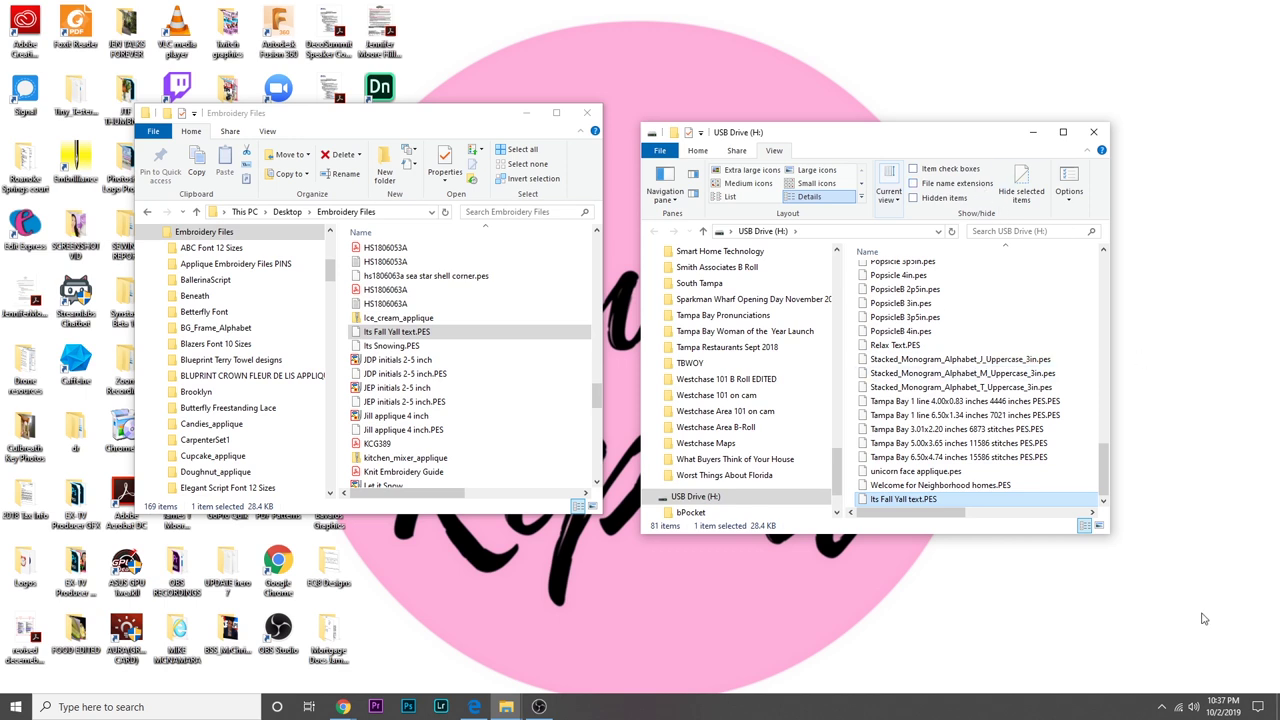
click(1163, 710)
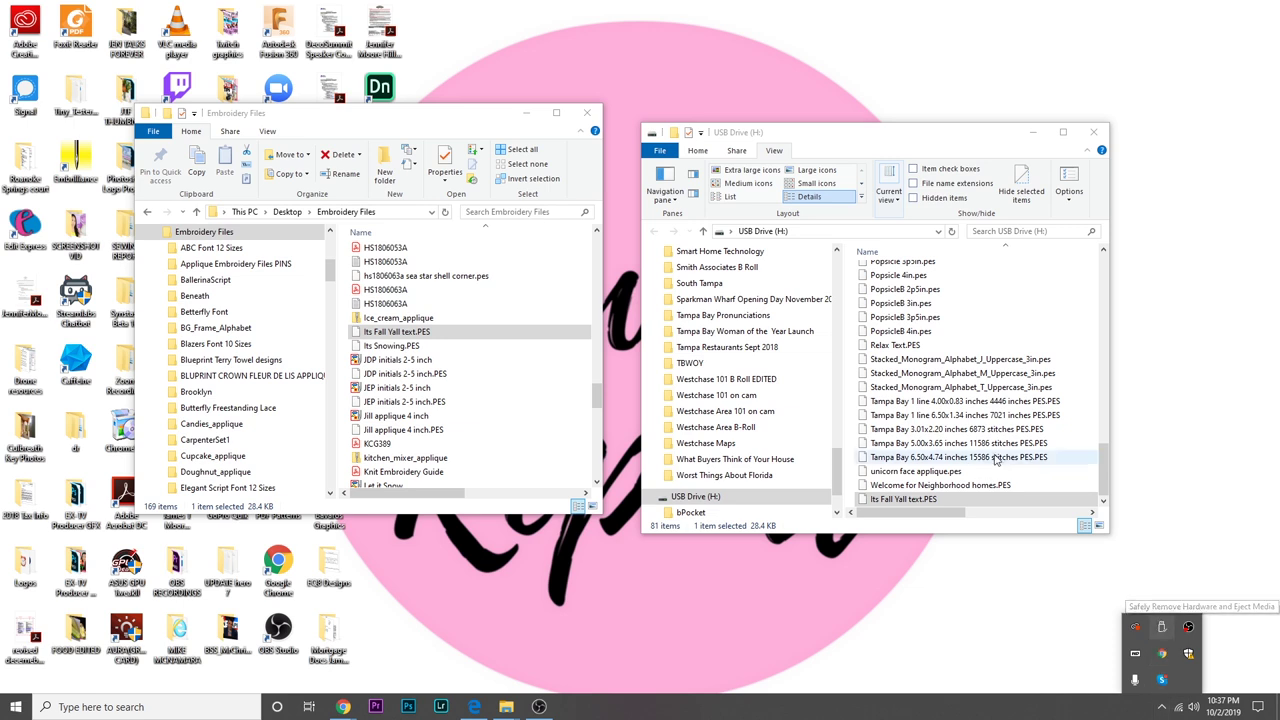
click(1162, 627)
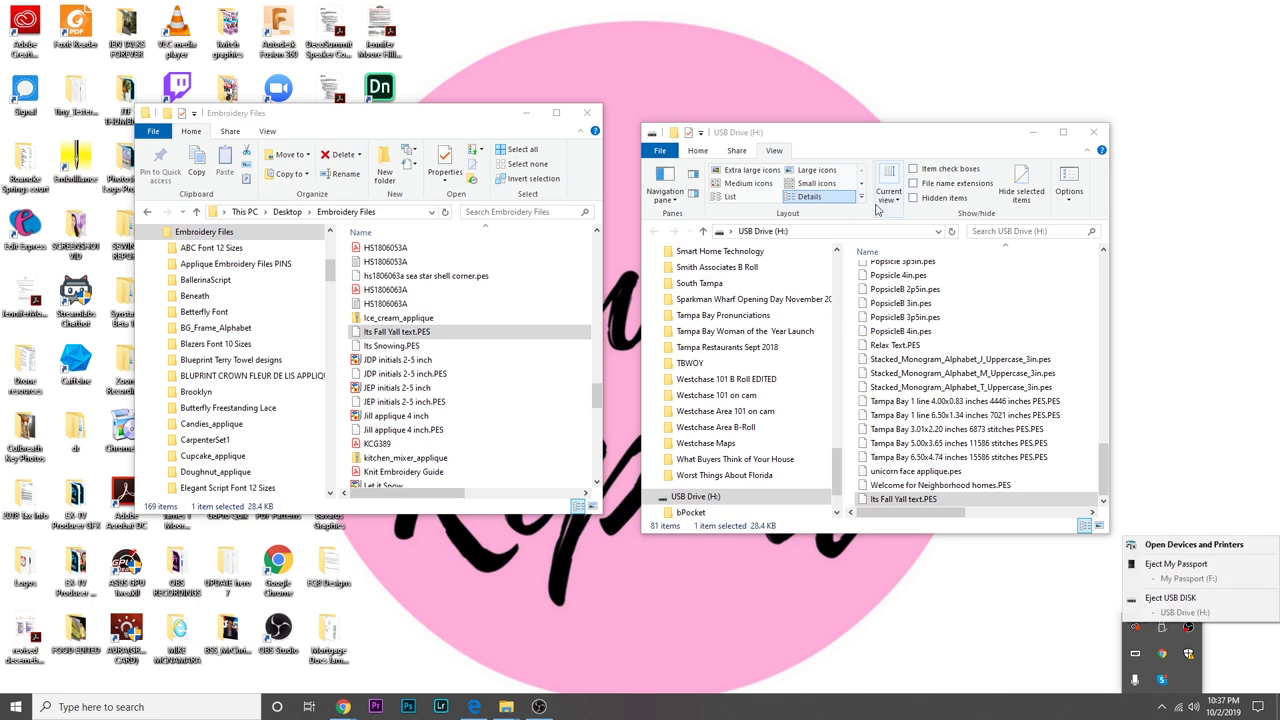
click(1180, 598)
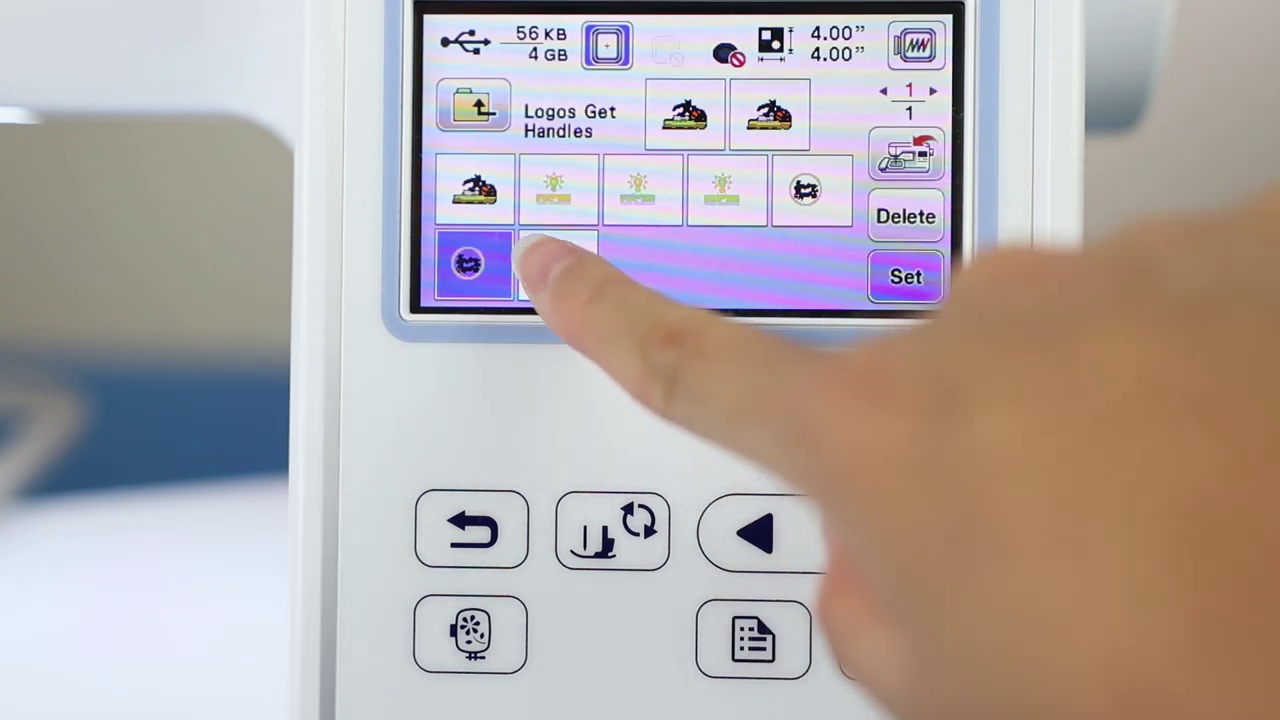
- Load the second bottom-row design from USB and move it up 0.02 inches
click(557, 264)
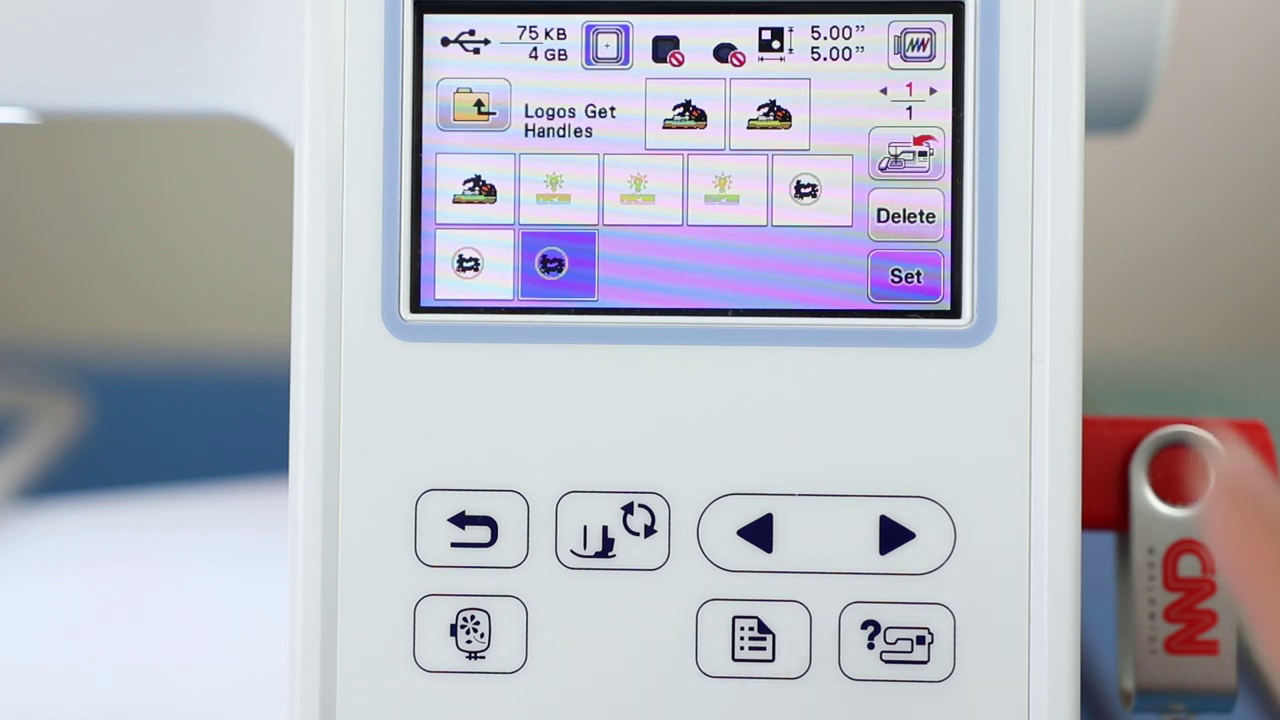
click(906, 276)
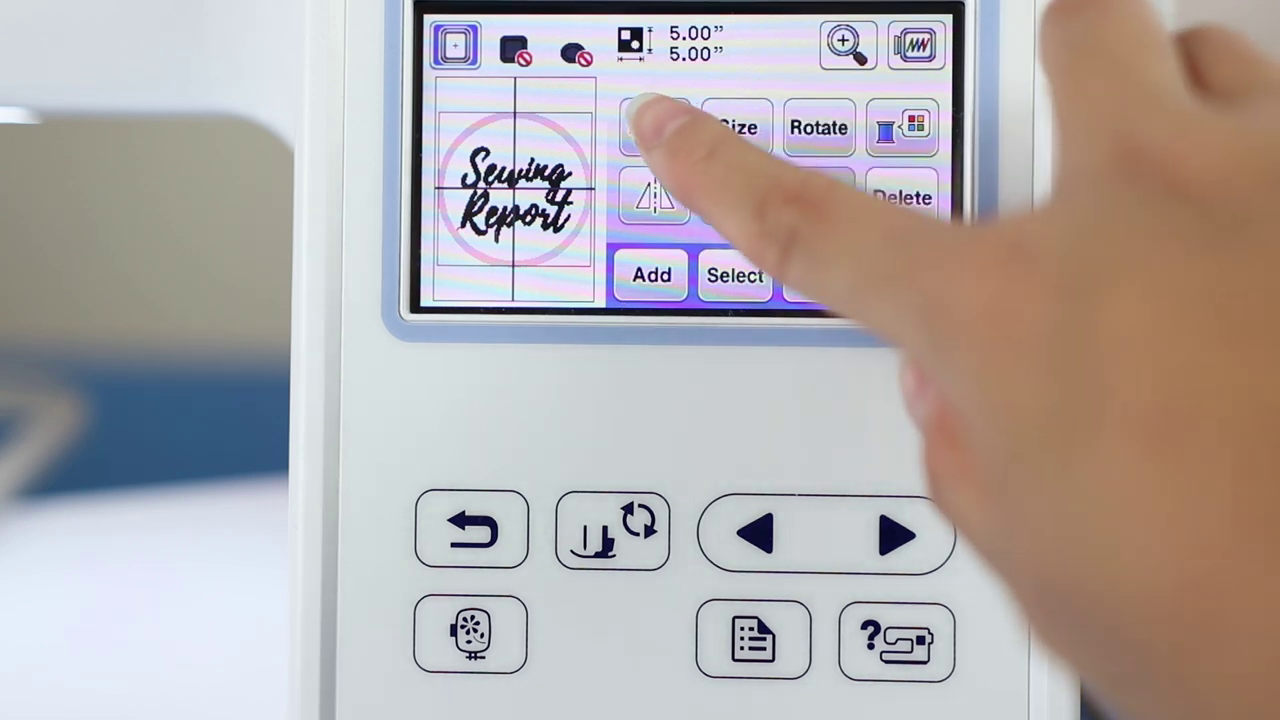
click(654, 127)
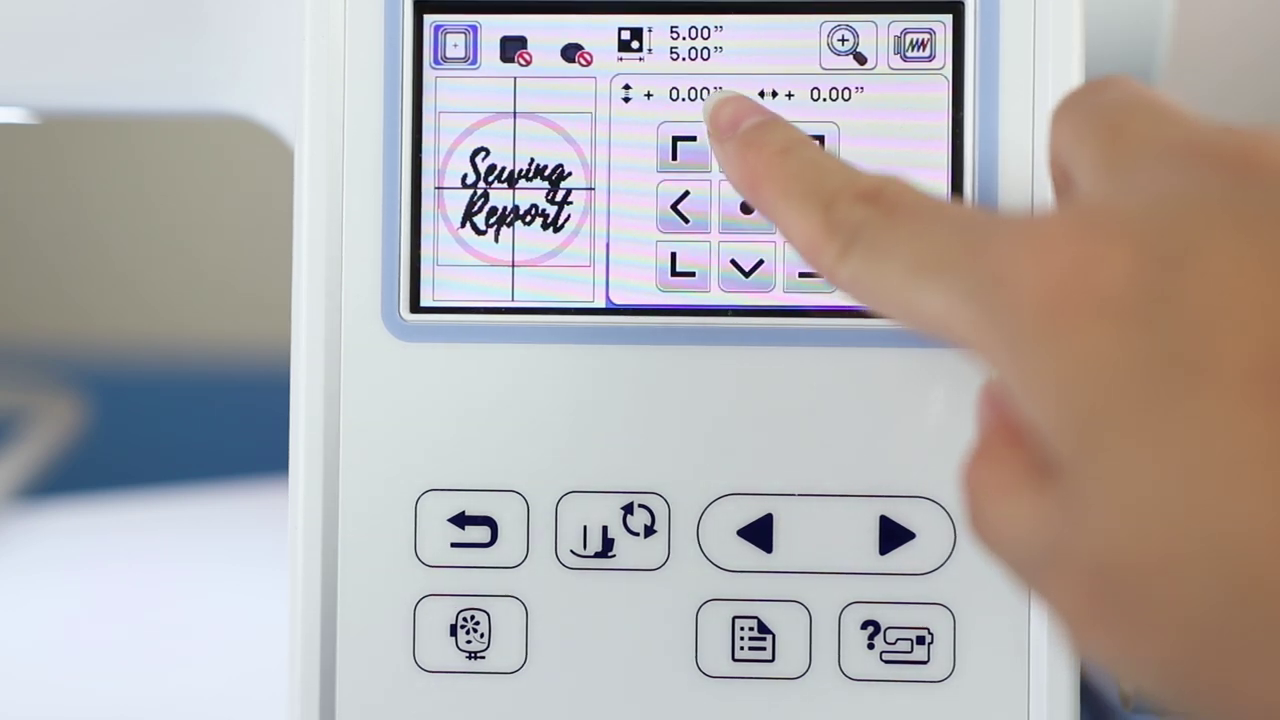
click(748, 140)
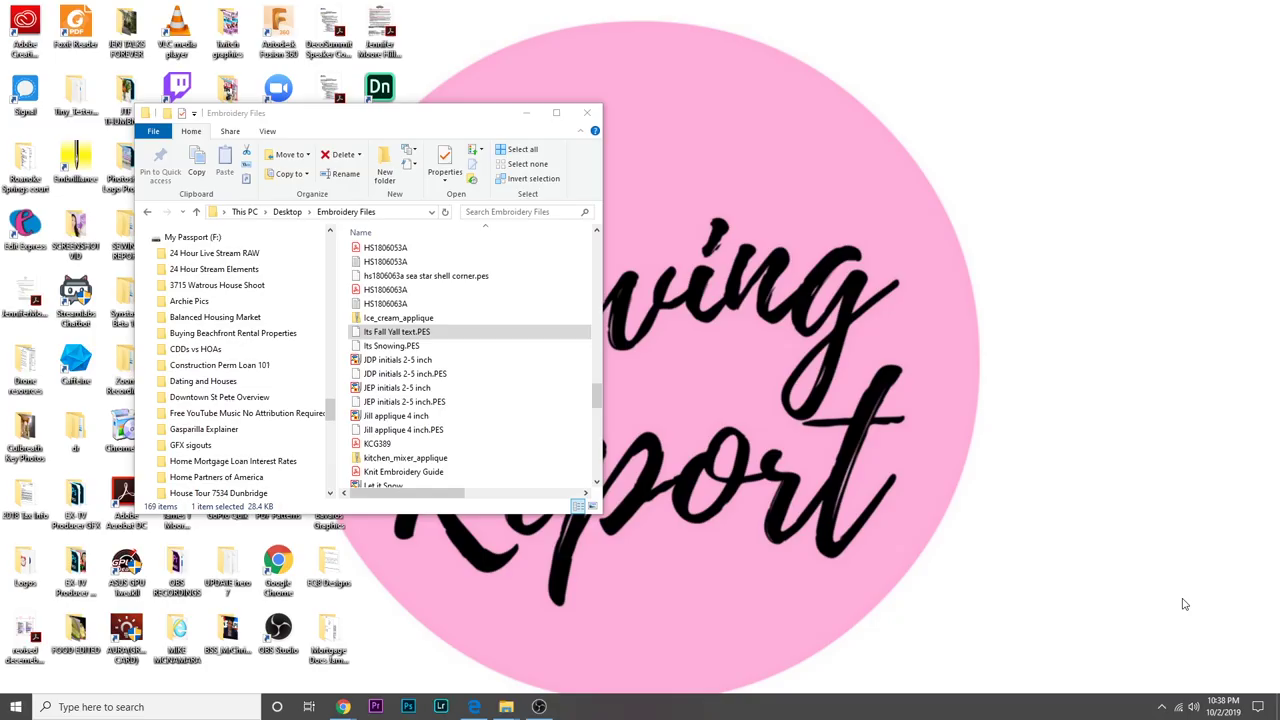